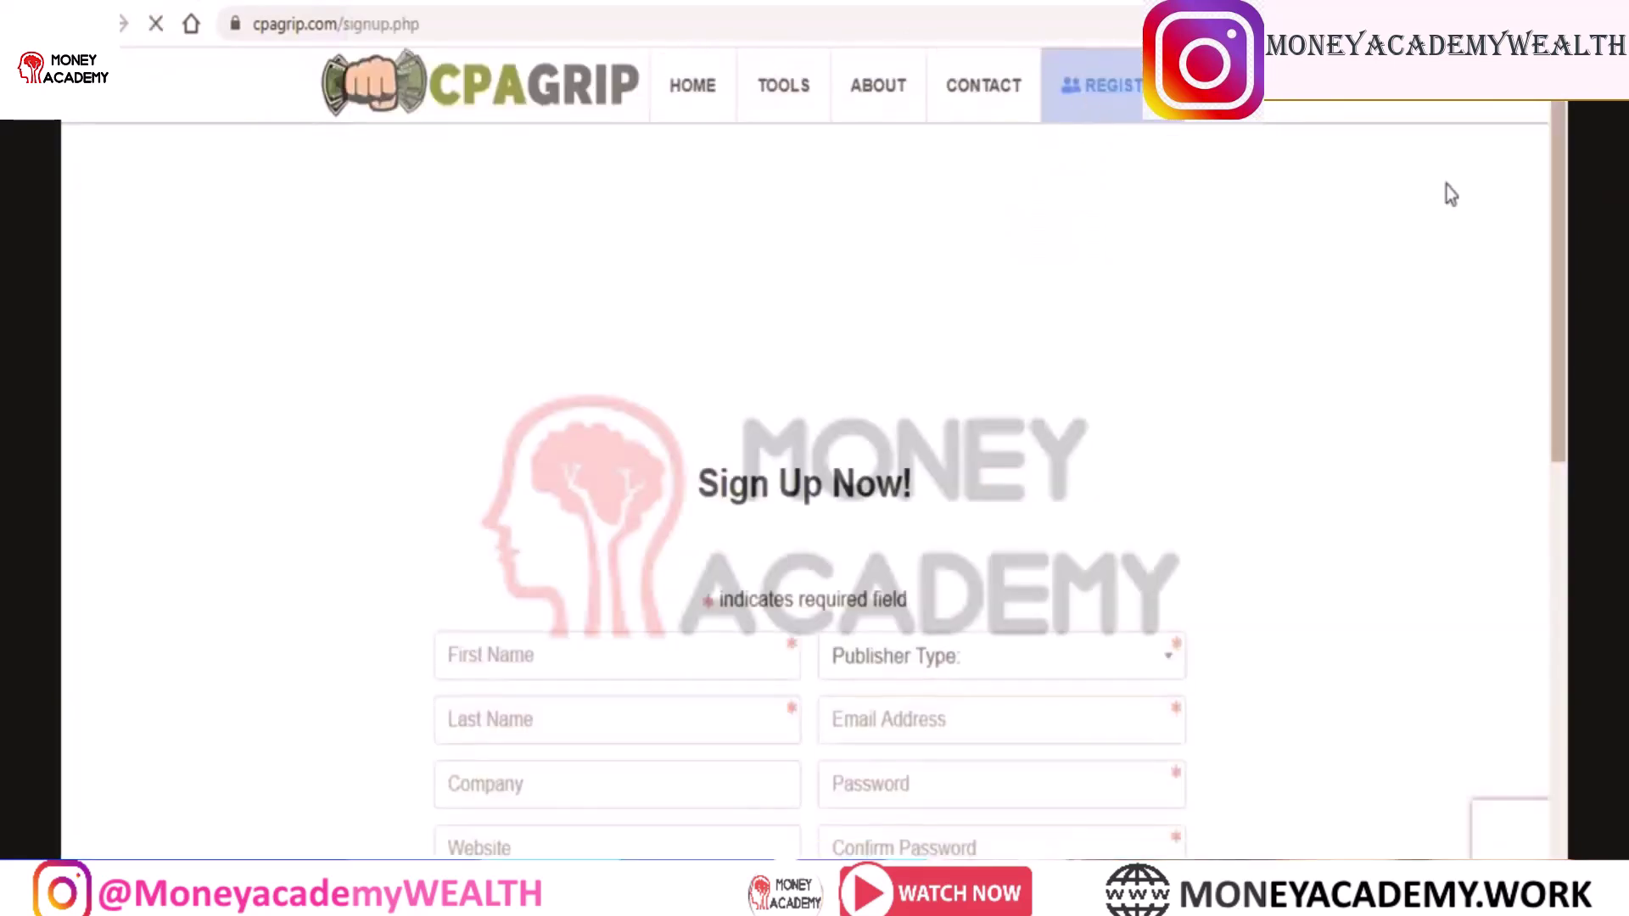
Browse the CPAGrip registration form, focus First Name, then scroll back to the top
scroll(1565, 227, "down", 4)
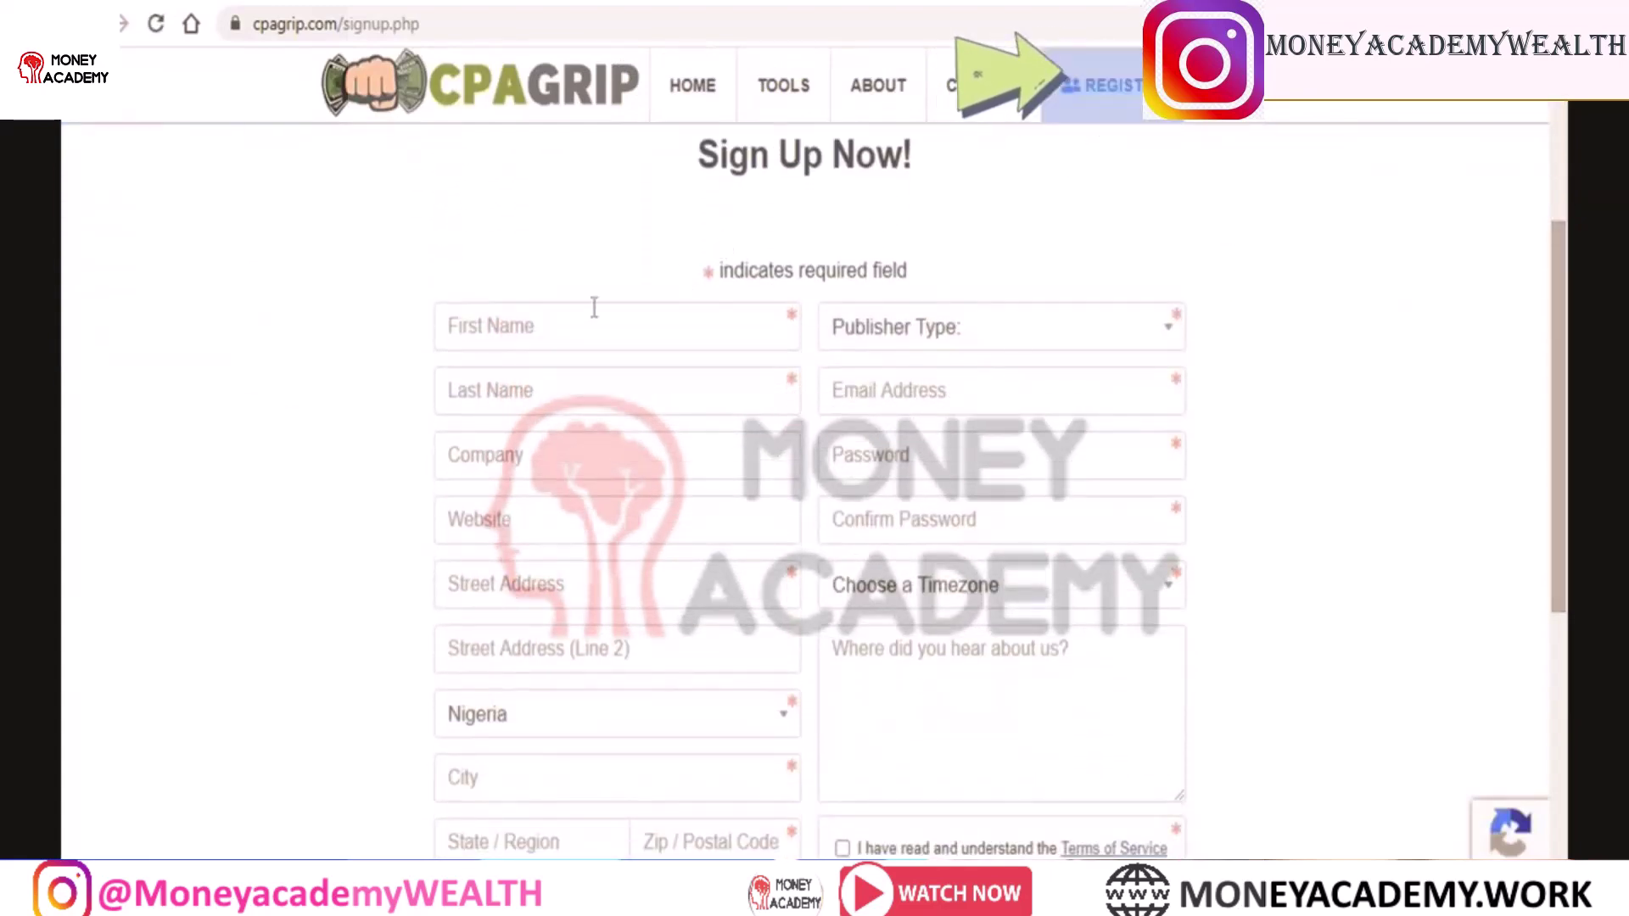
left_click(596, 321)
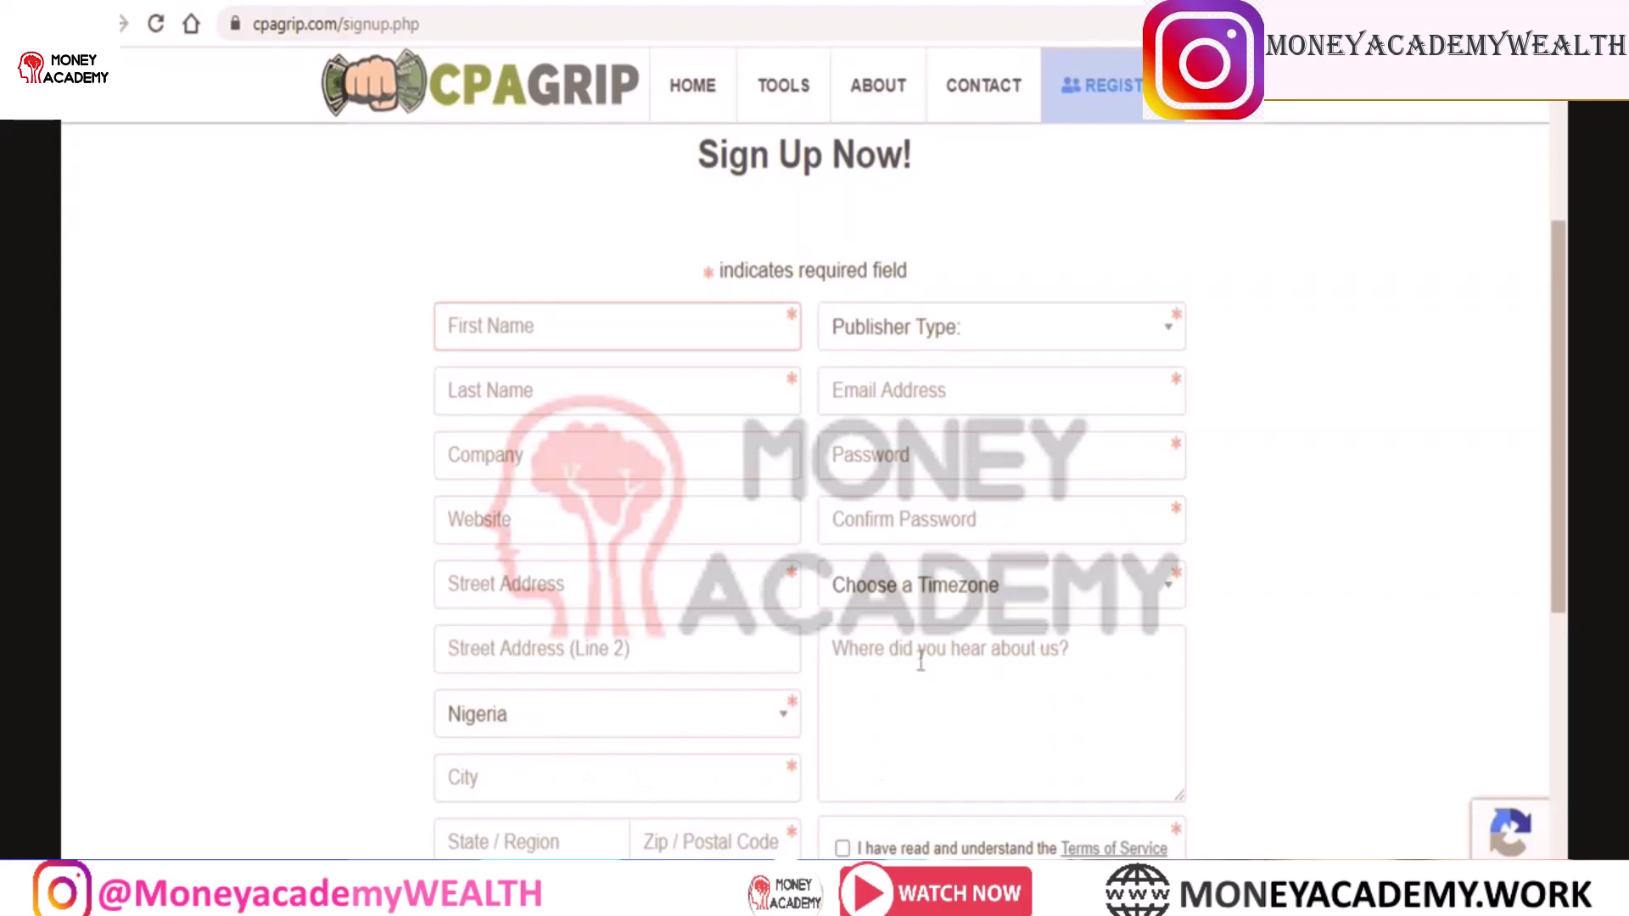
scroll(691, 531, "down", 5)
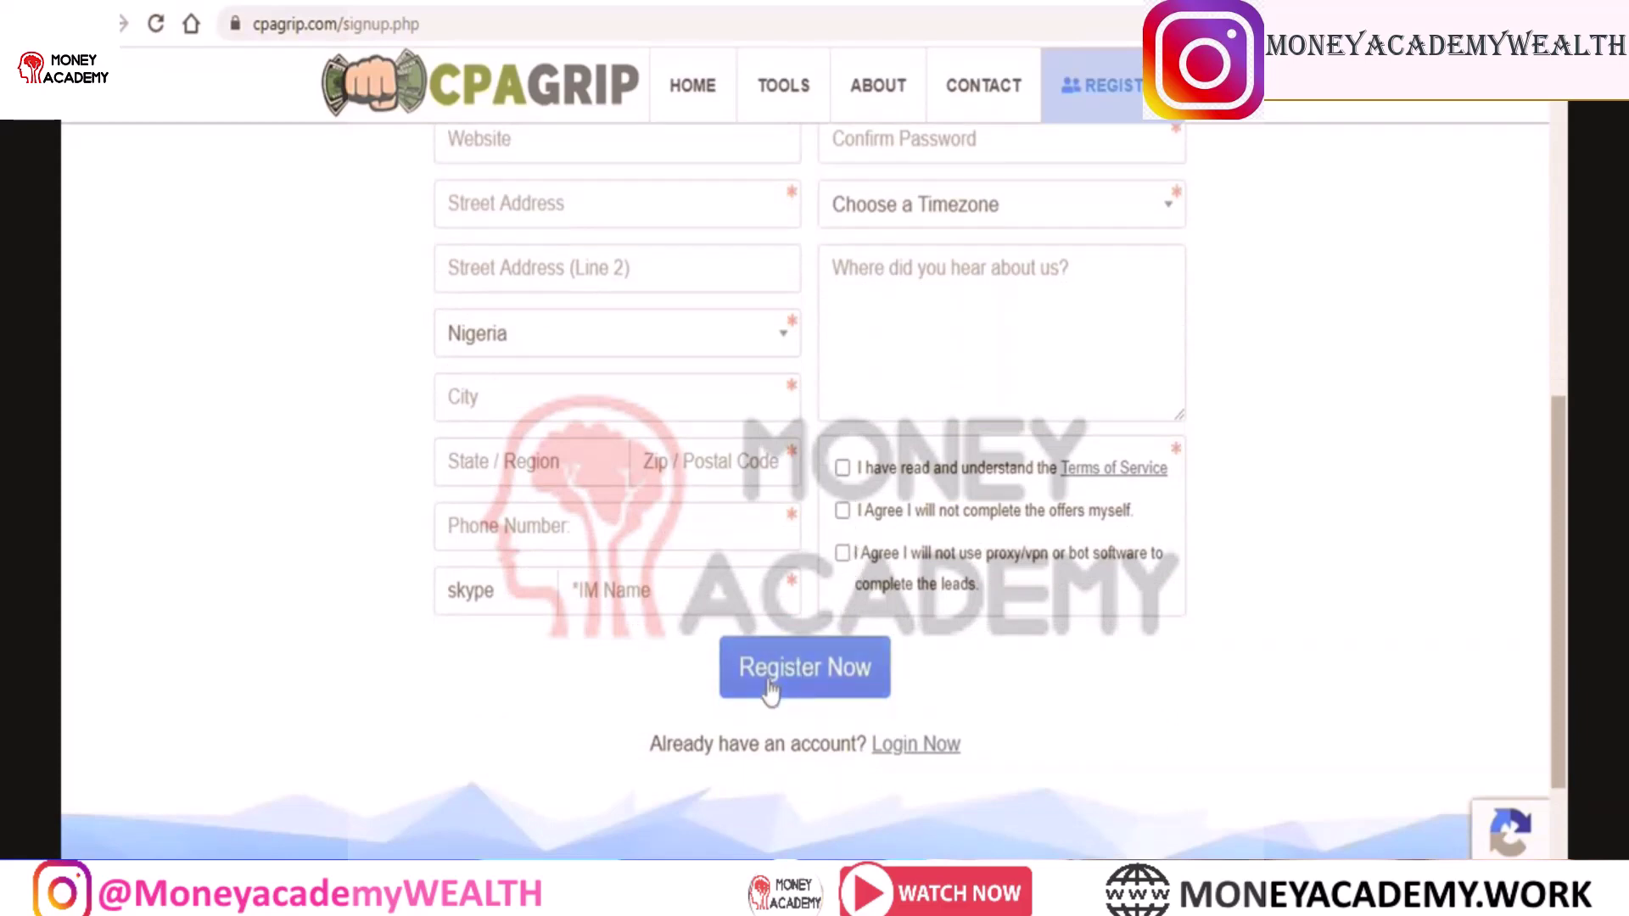
scroll(770, 691, "up", 2)
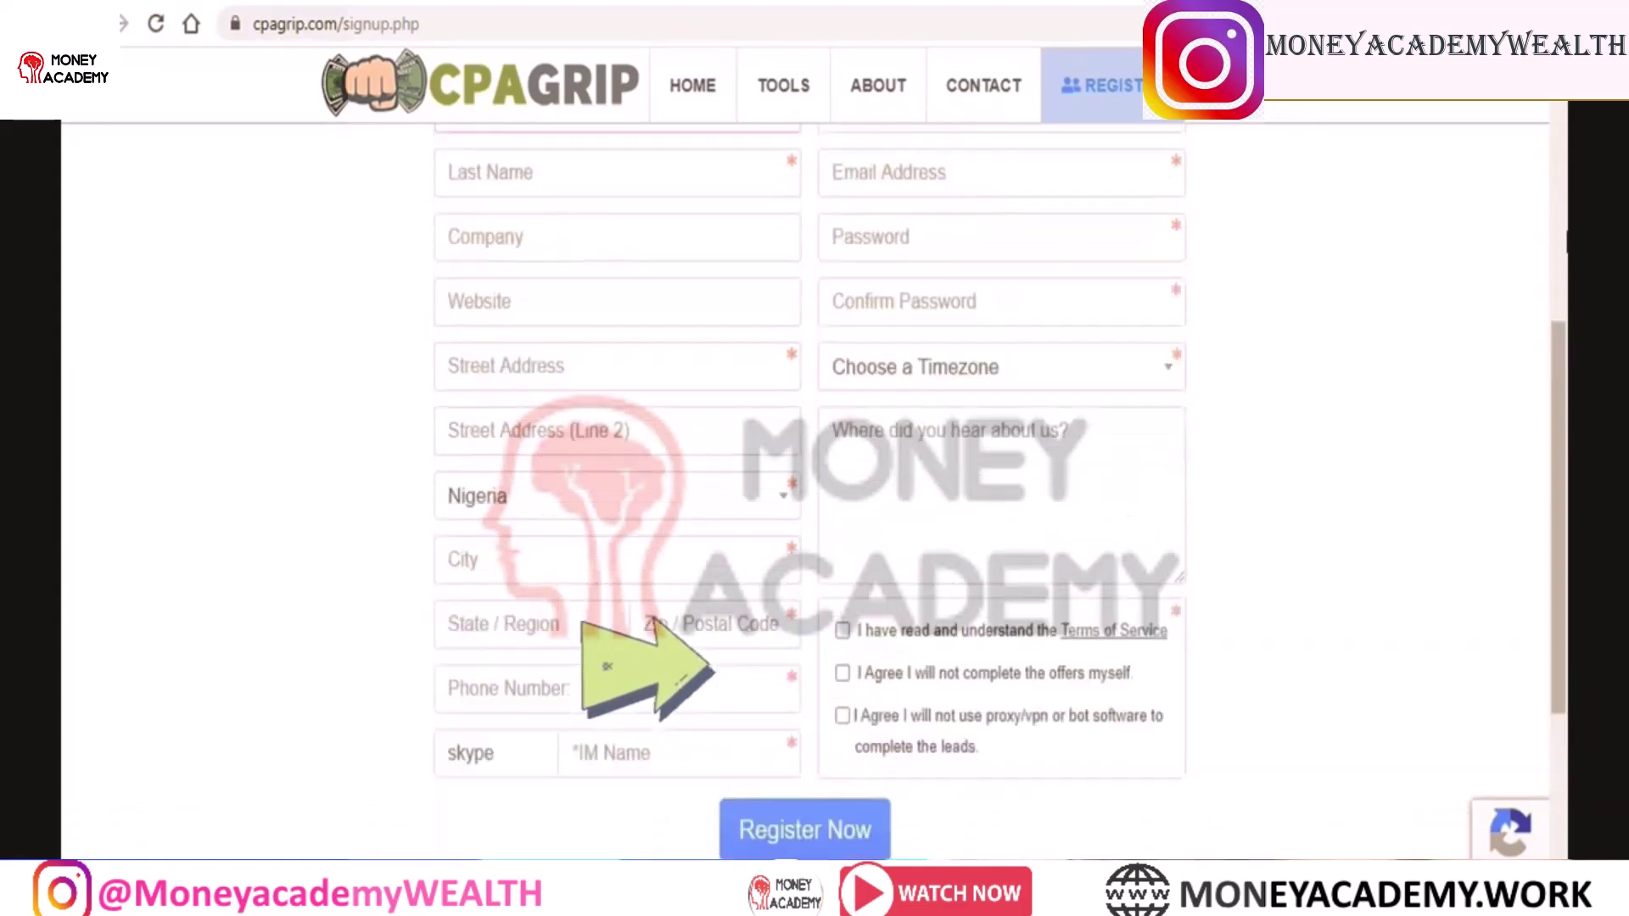
left_click_drag(1567, 241, 1564, 198)
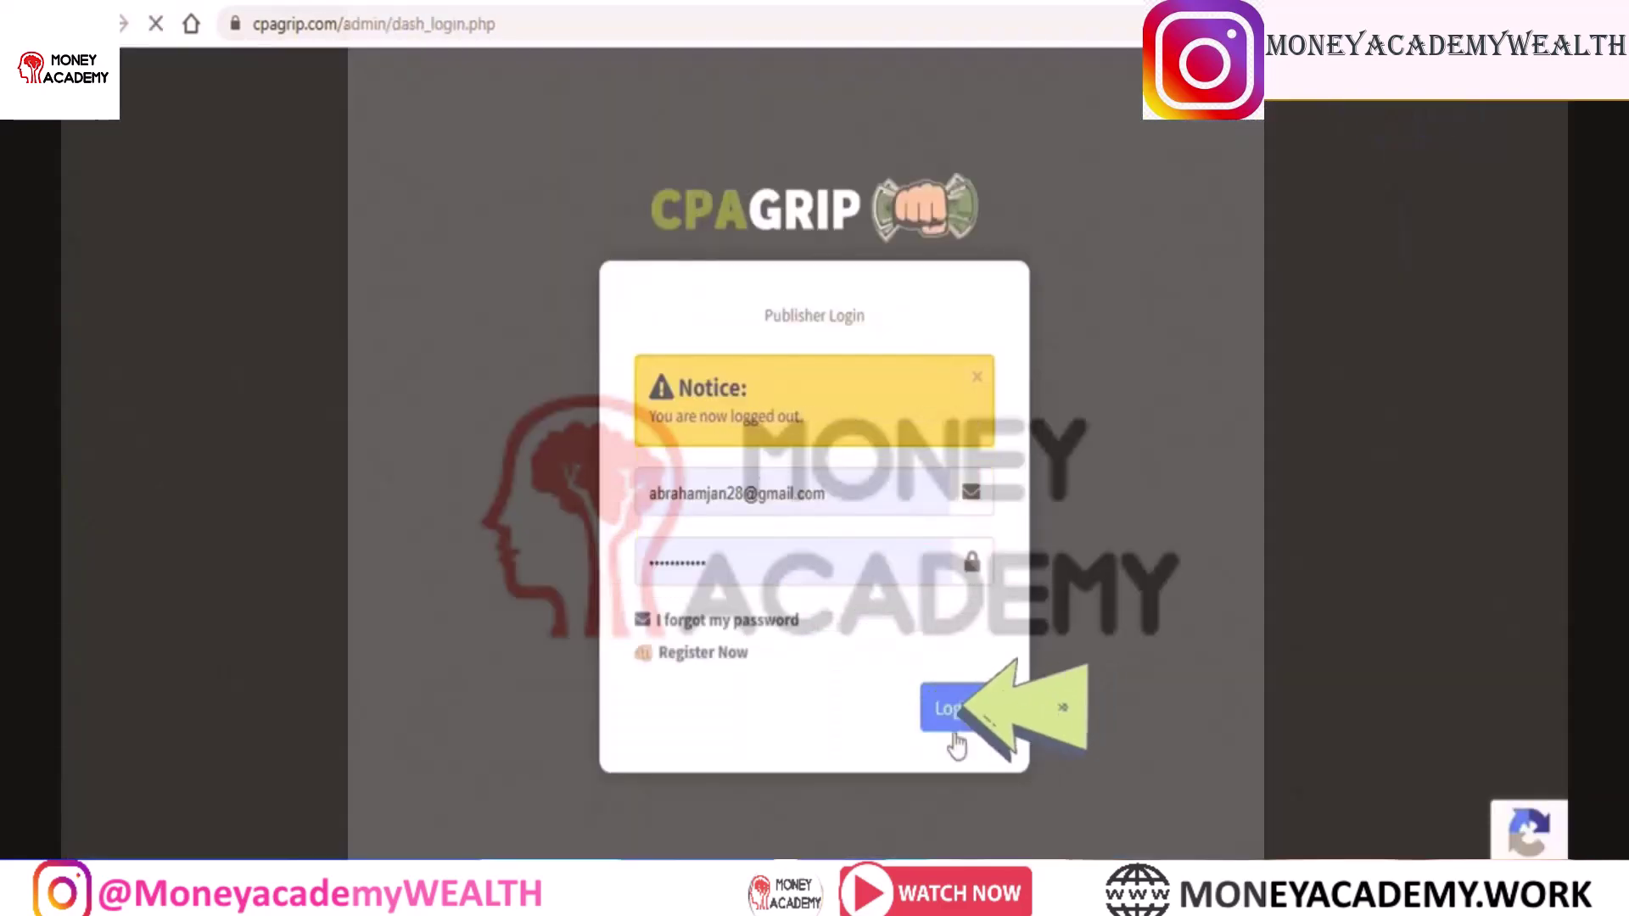
Log in to CPAGrip with the saved publisher credentials
left_click(957, 720)
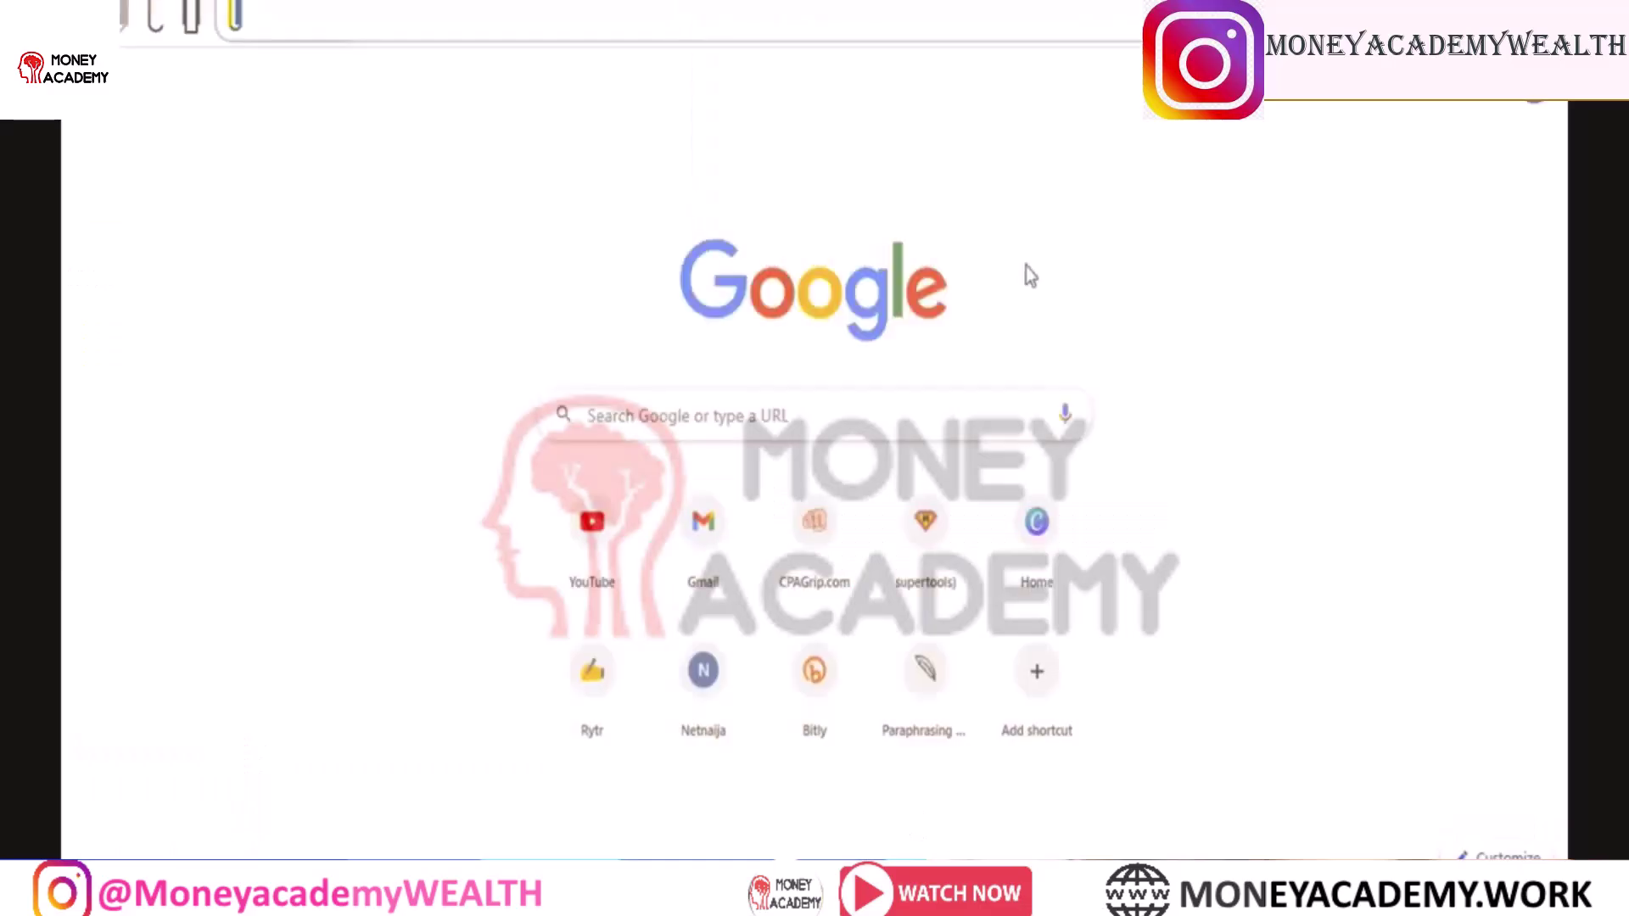
Search Google for 'LOGO SAMPLES' and switch to image results
left_click(677, 415)
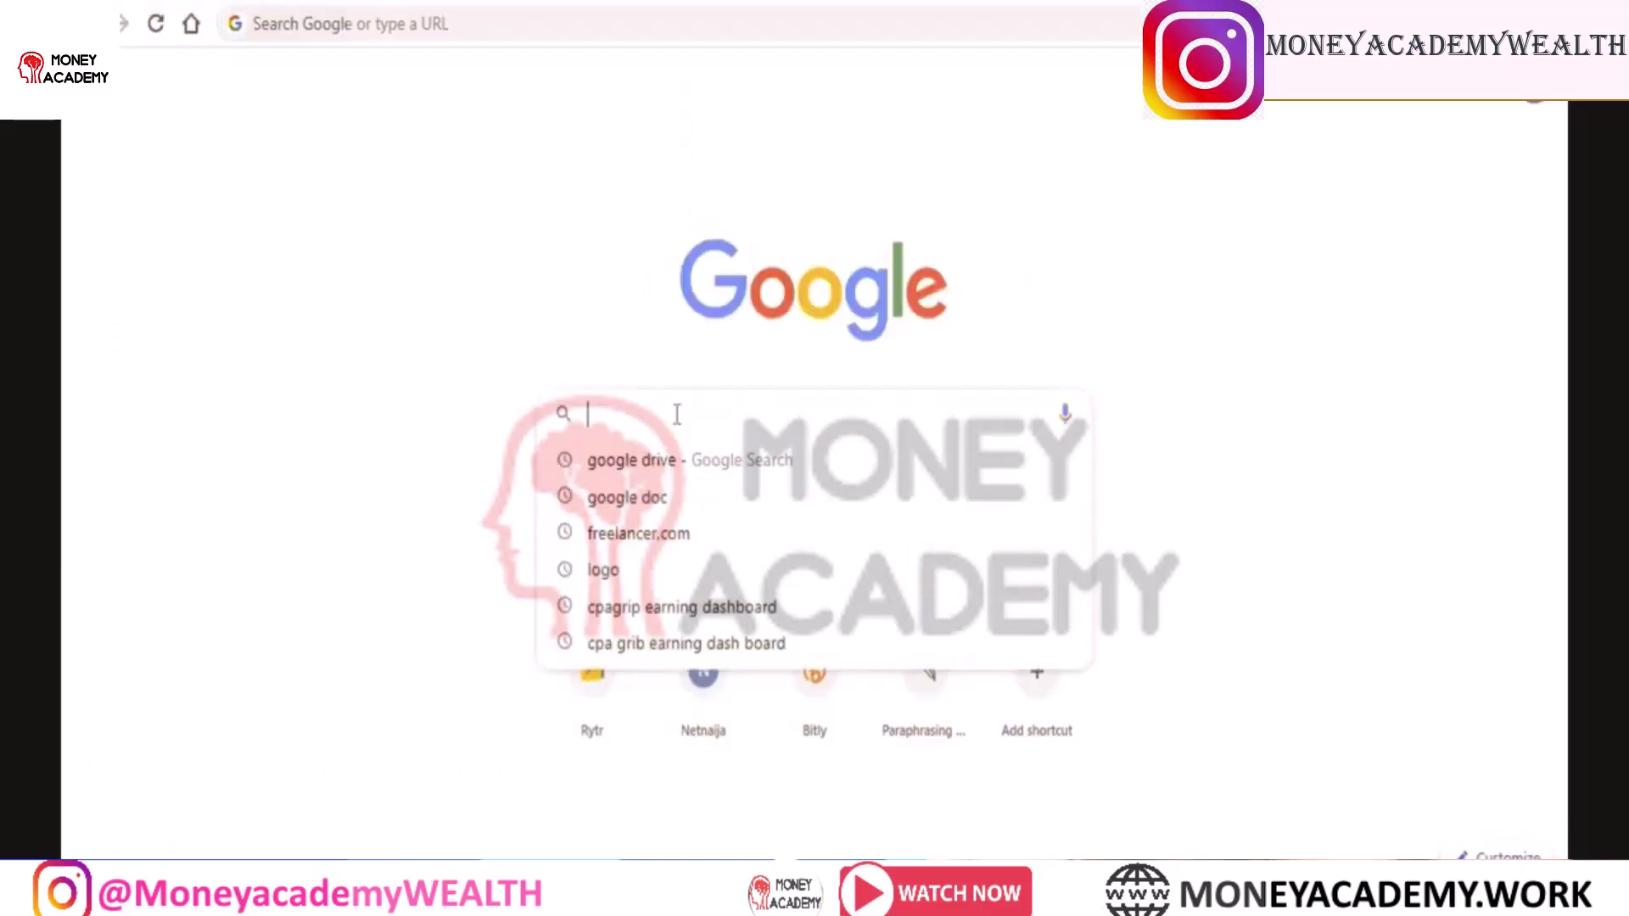
type("LOGO")
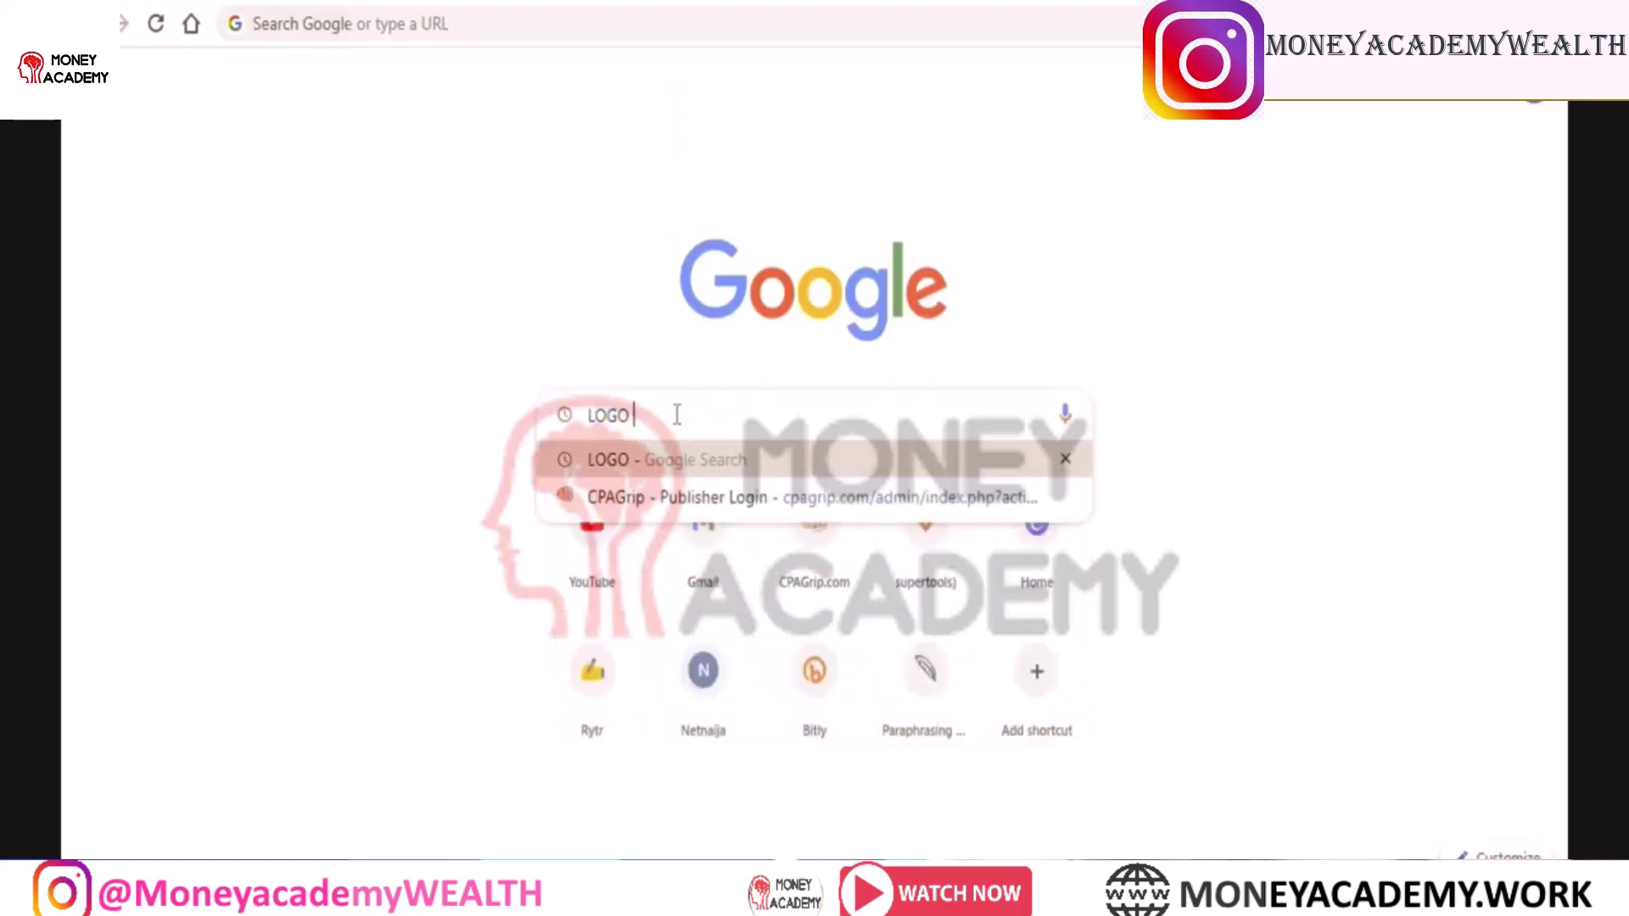
type(" SAMP")
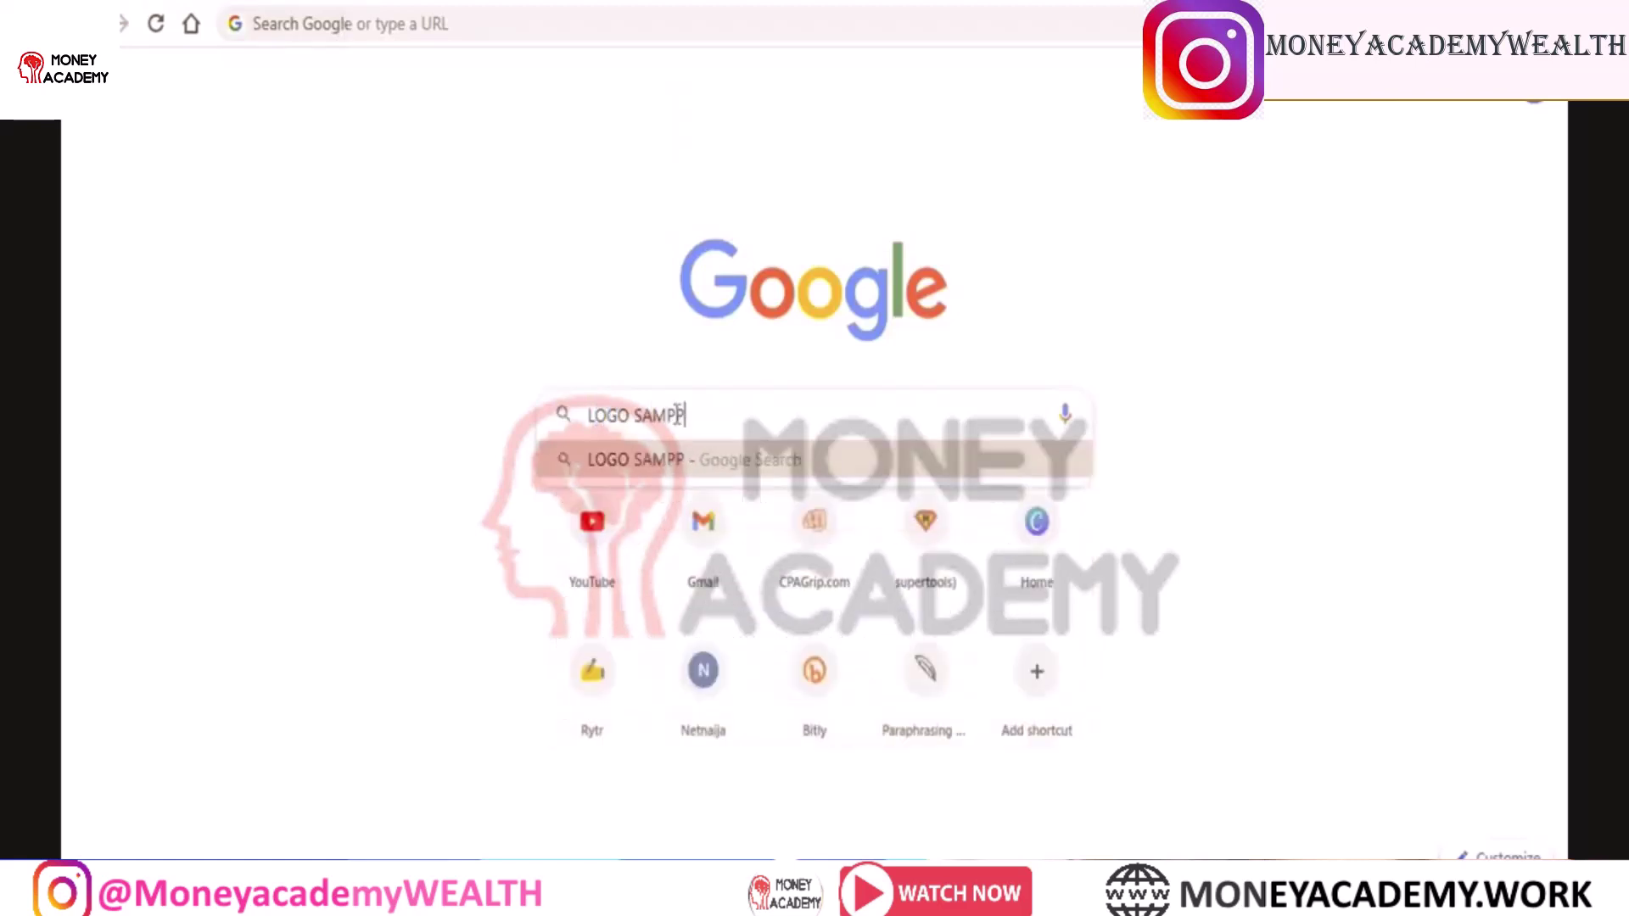
type("LES")
key("Return")
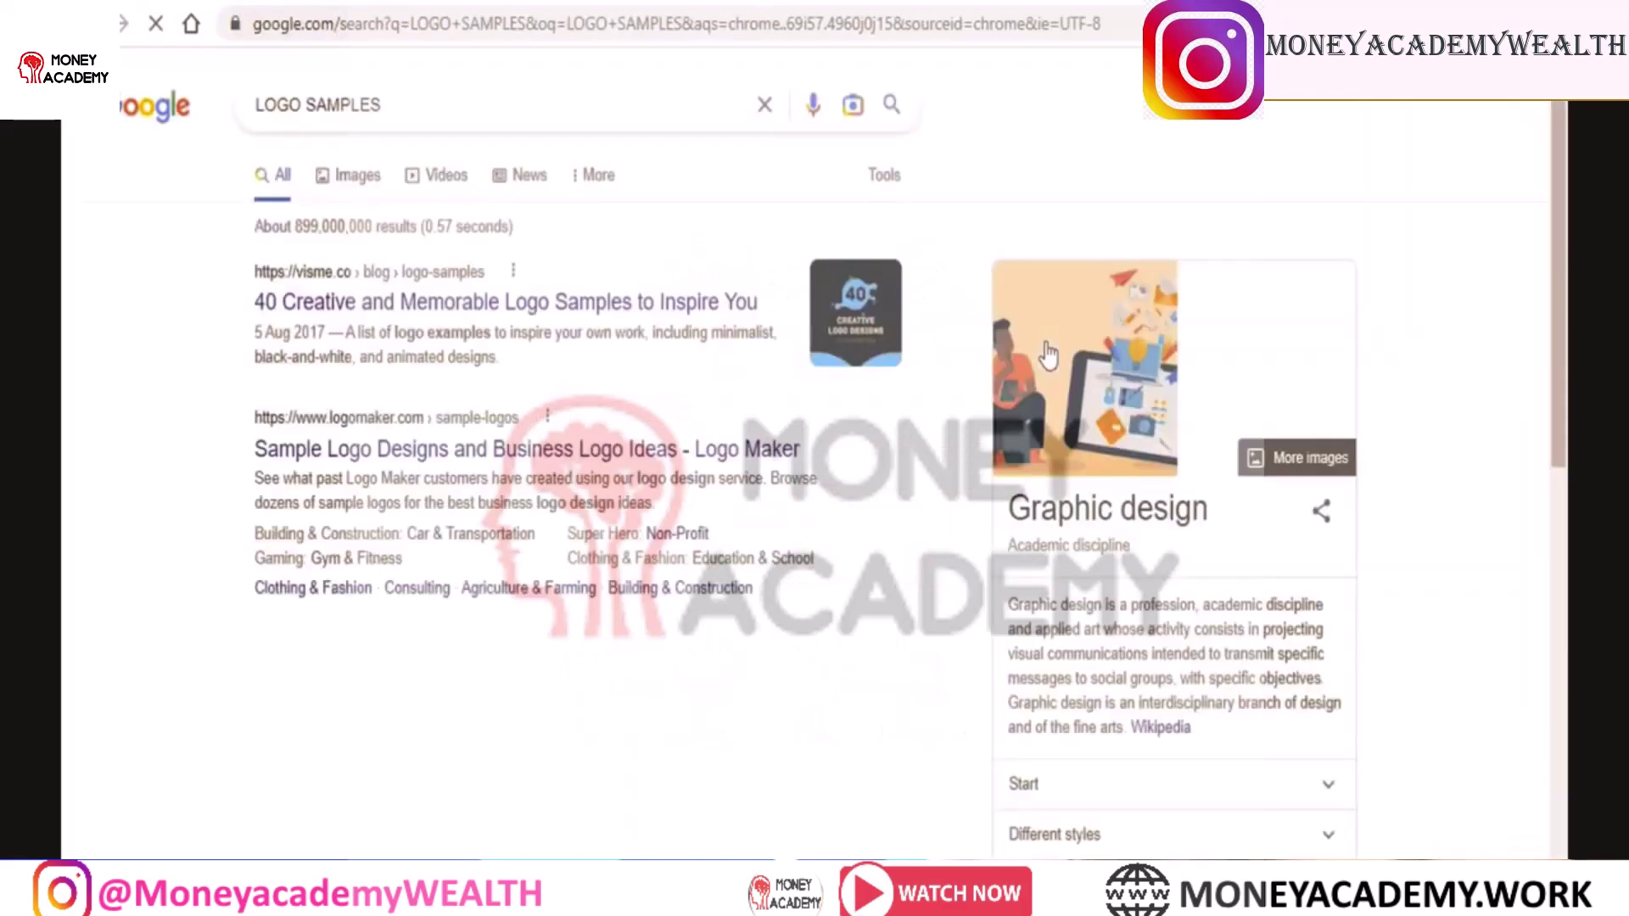
left_click(353, 178)
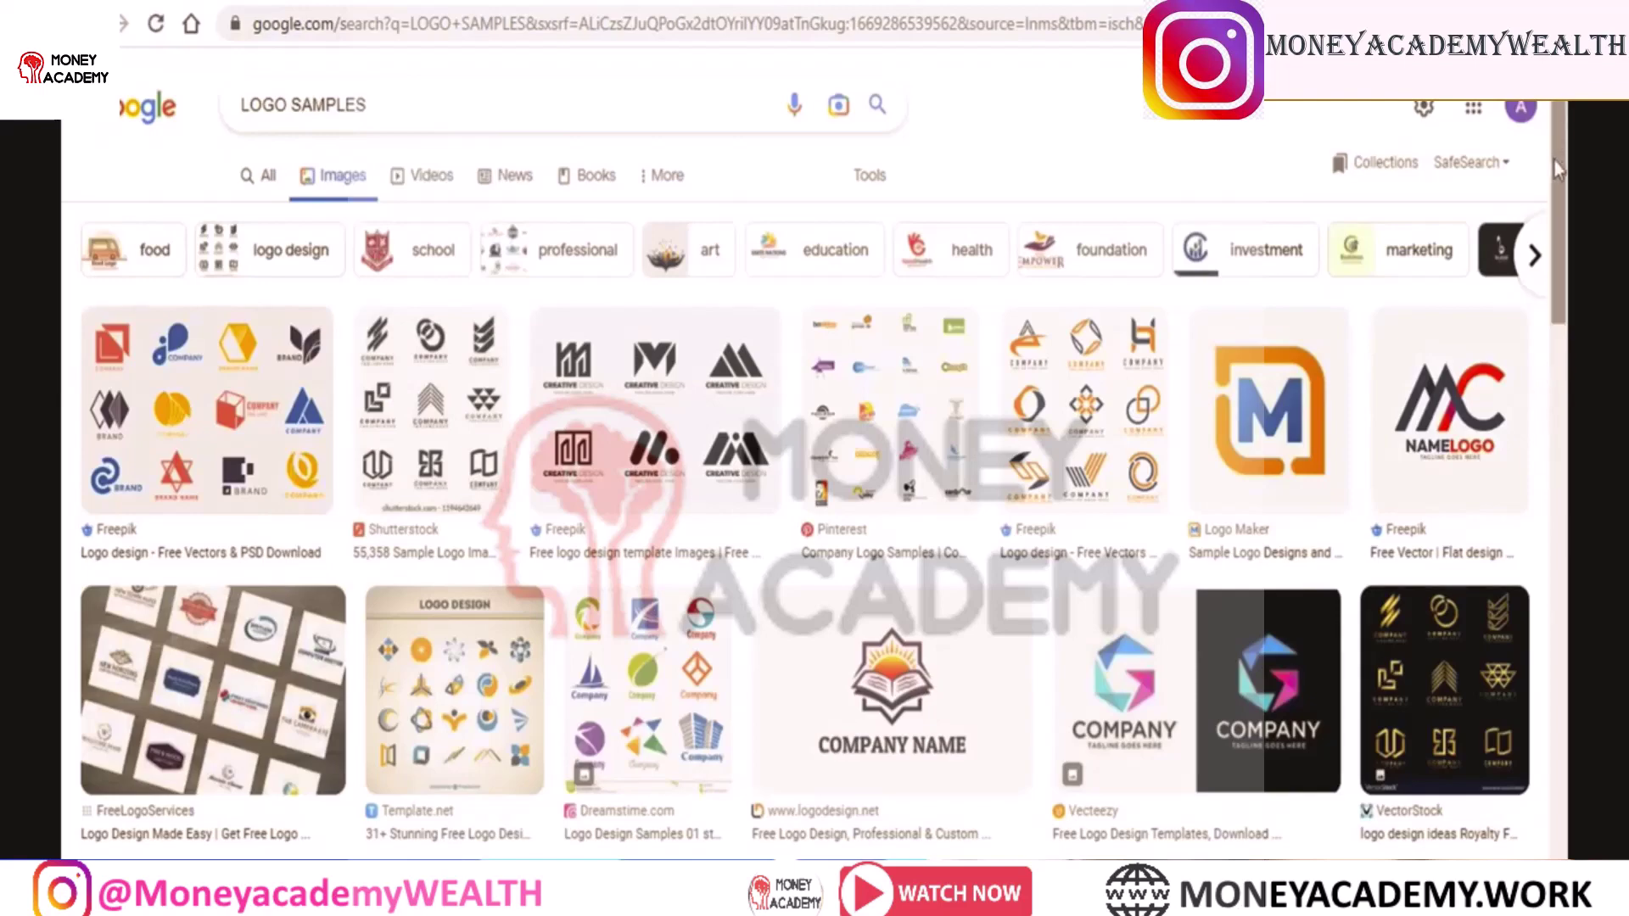
scroll(1558, 169, "down", 15)
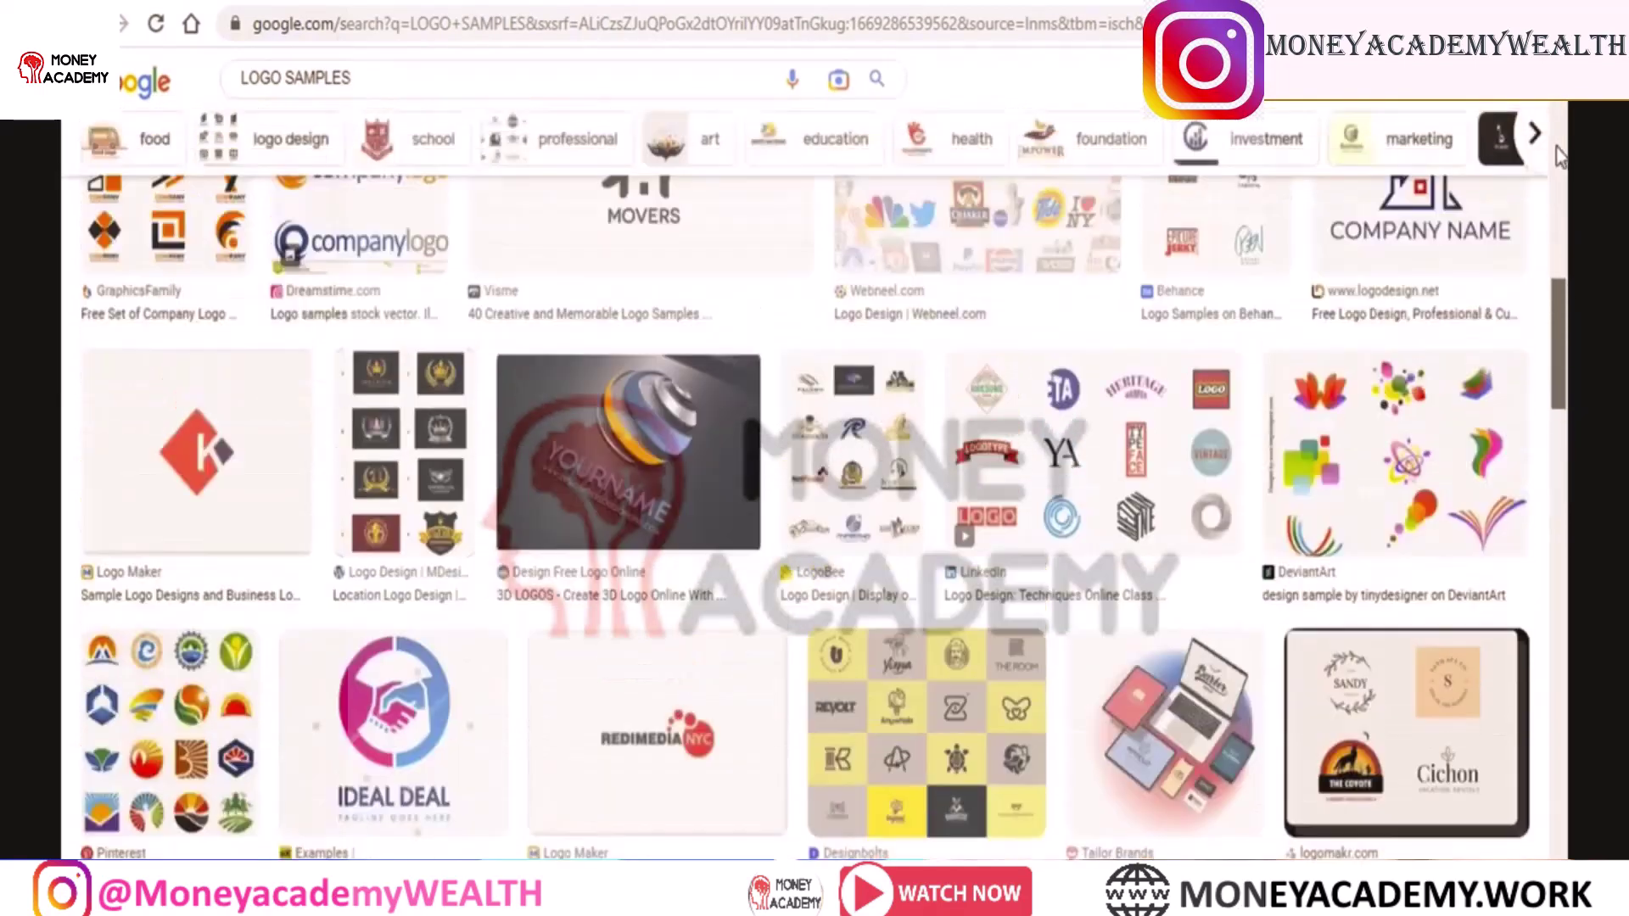
scroll(1558, 156, "up", 15)
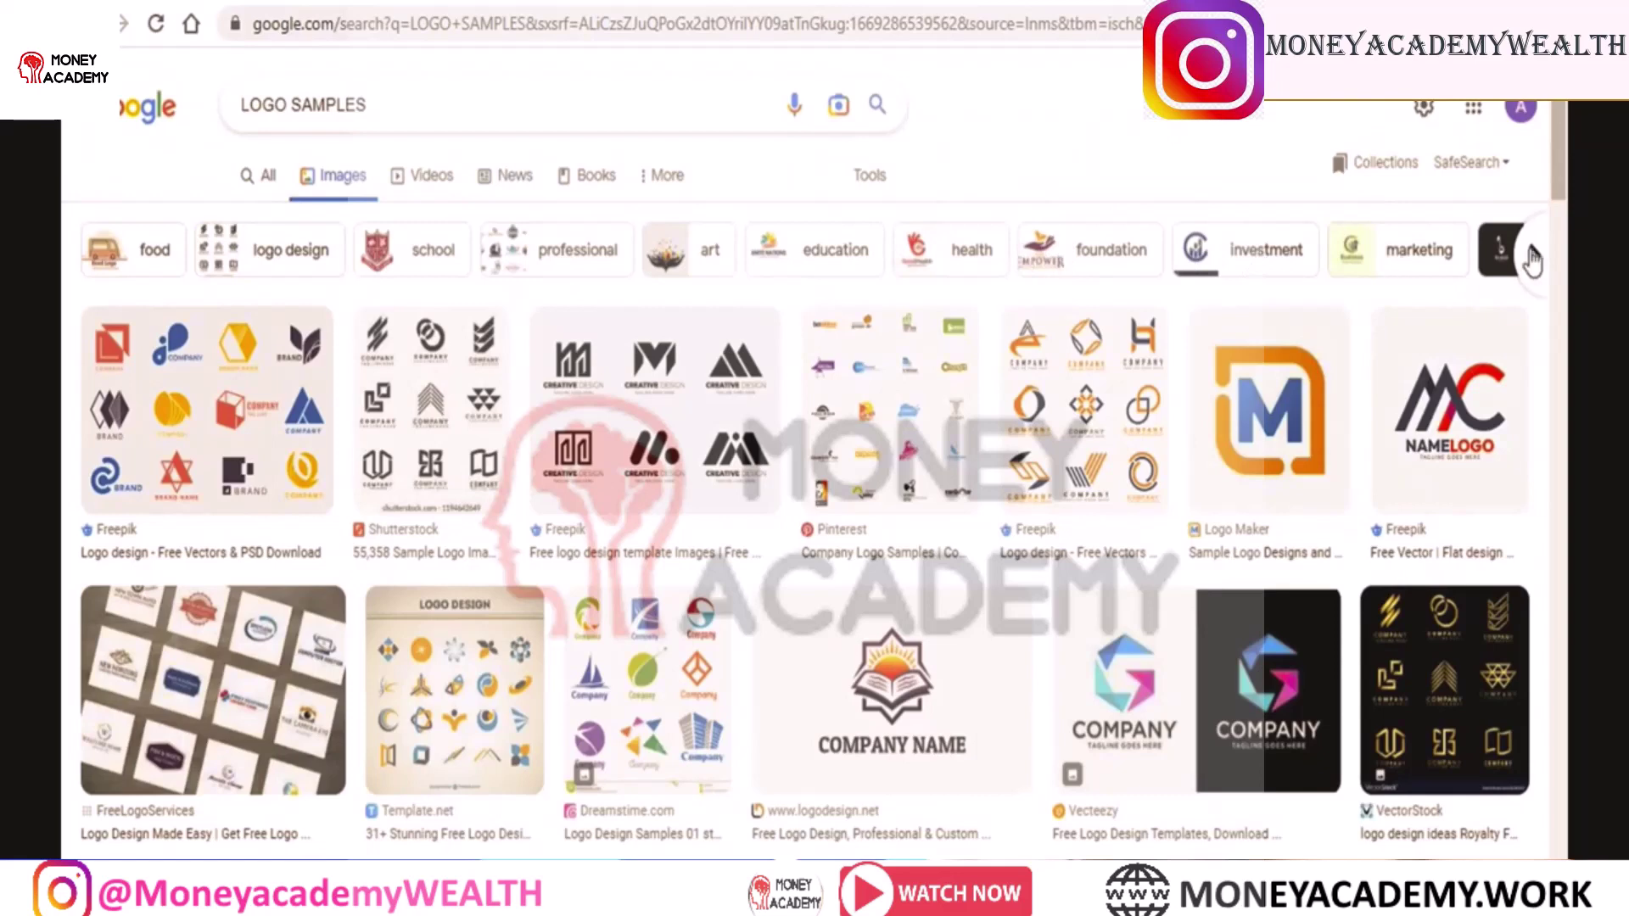
Narrow the images to the 'logo design' suggestion and browse the sample logos
left_click(280, 263)
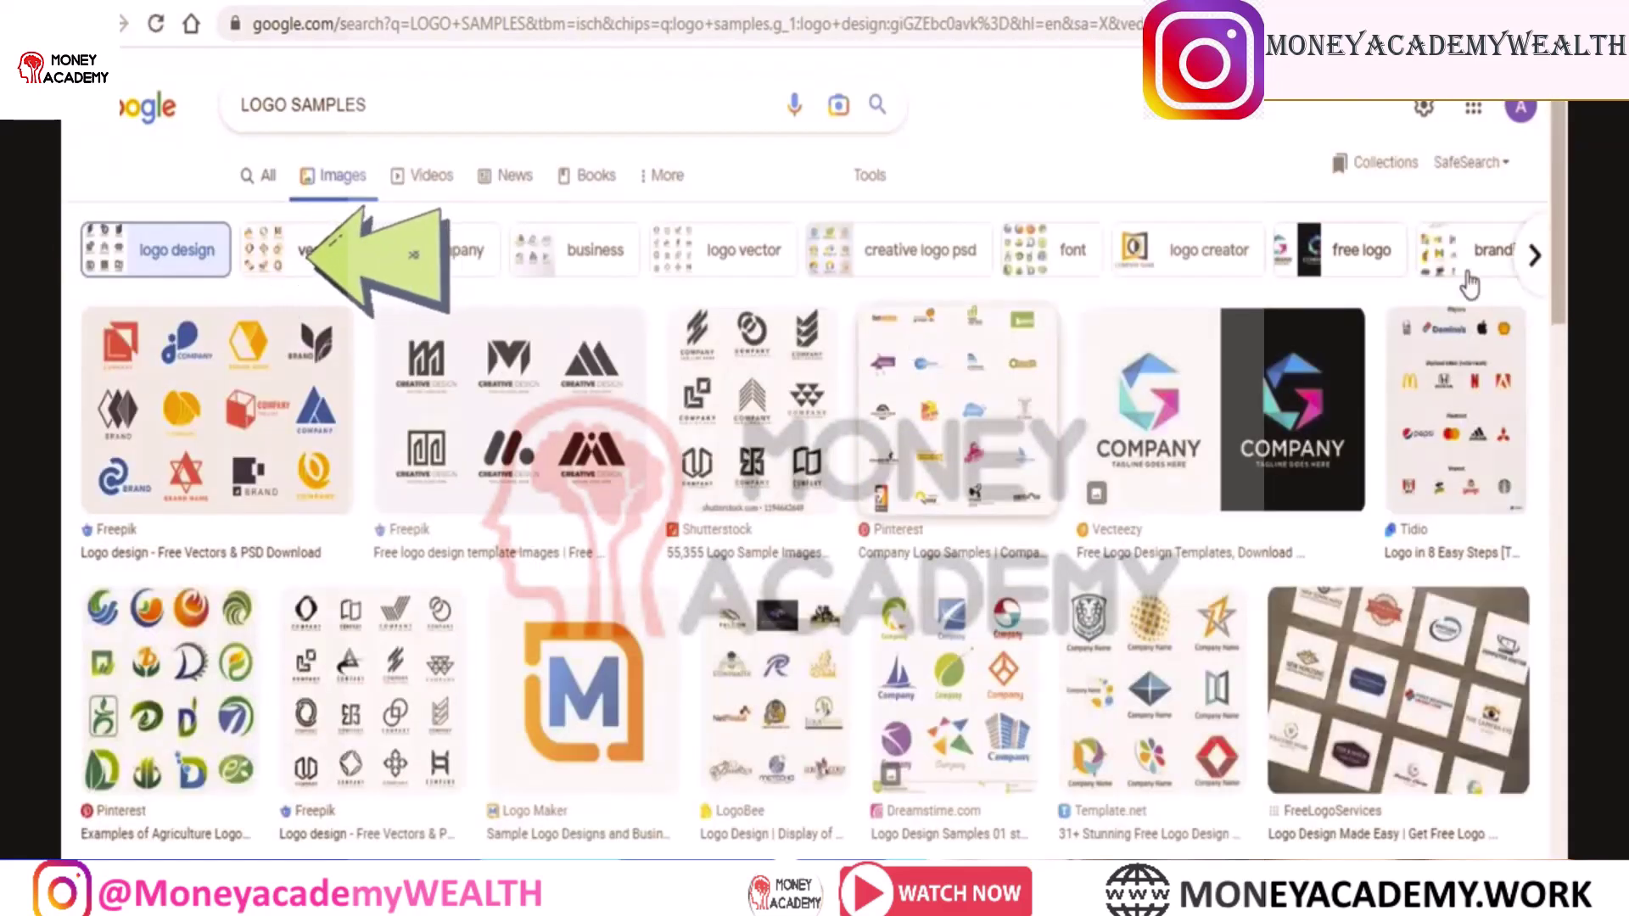
scroll(1468, 280, "down", 5)
scroll(1540, 276, "down", 10)
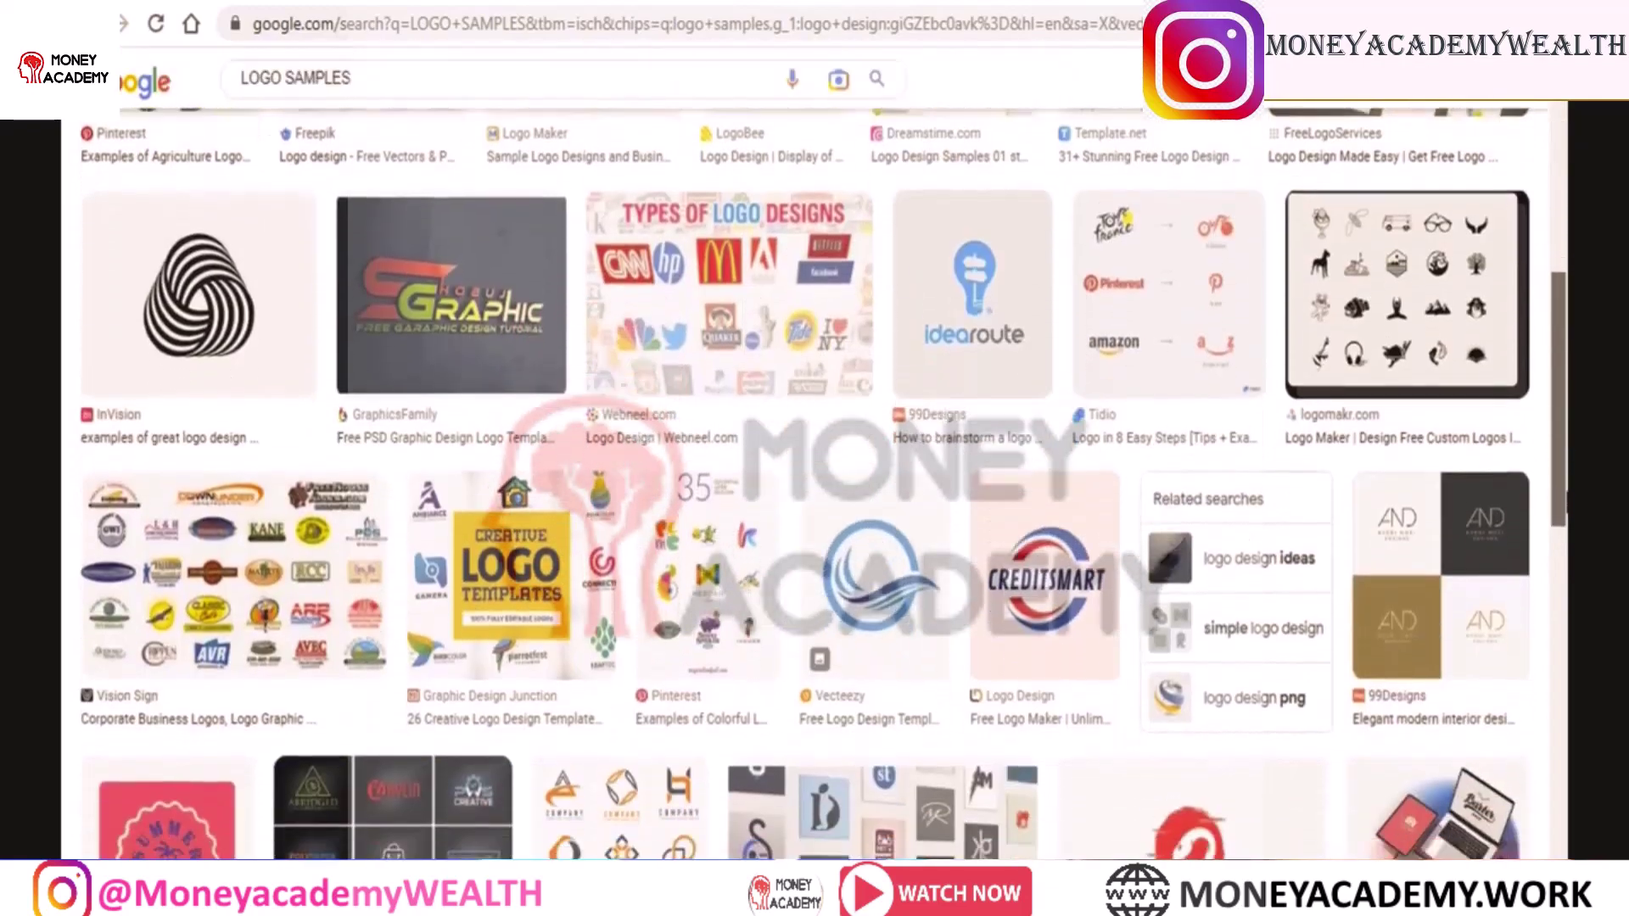
scroll(1540, 277, "up", 8)
scroll(1540, 277, "up", 10)
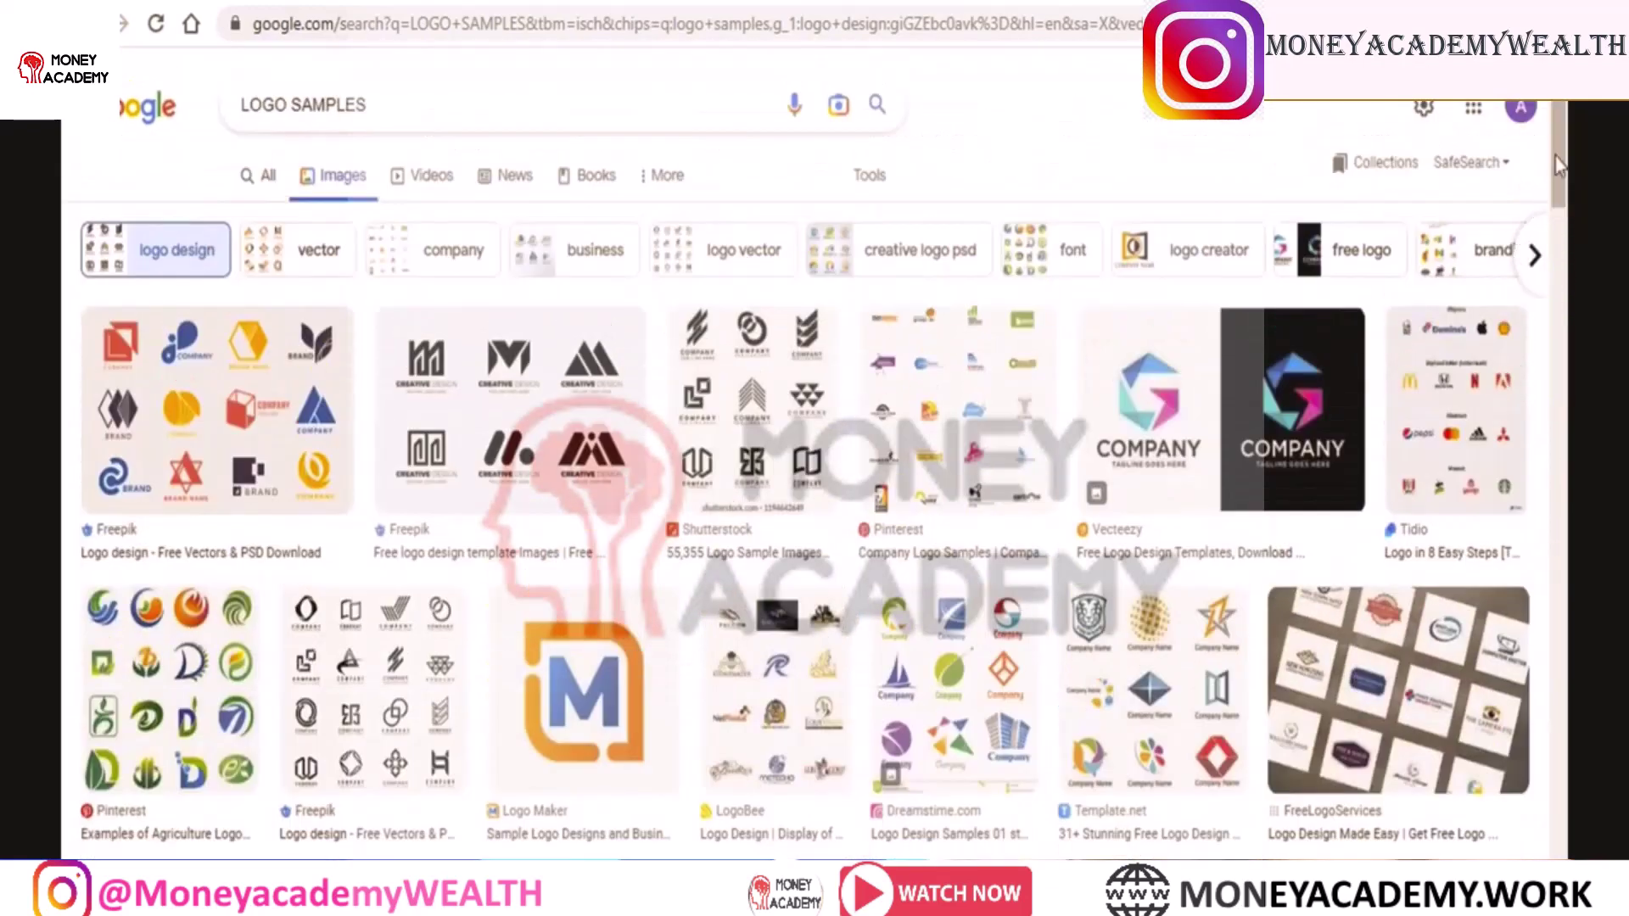
scroll(1560, 170, "down", 1)
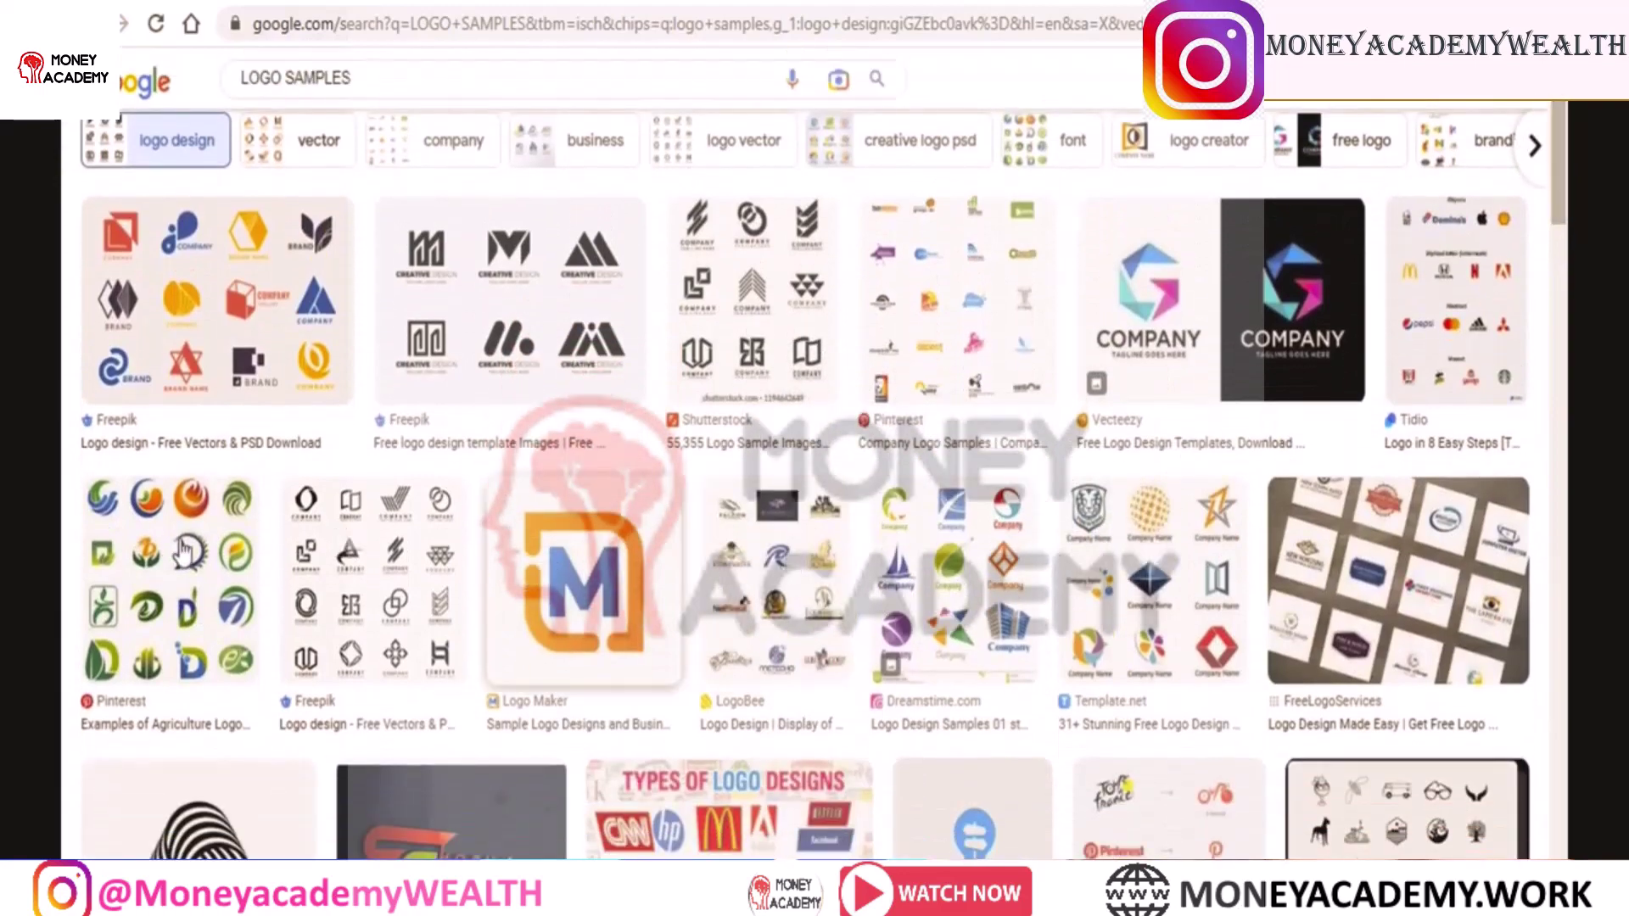
scroll(1560, 212, "down", 7)
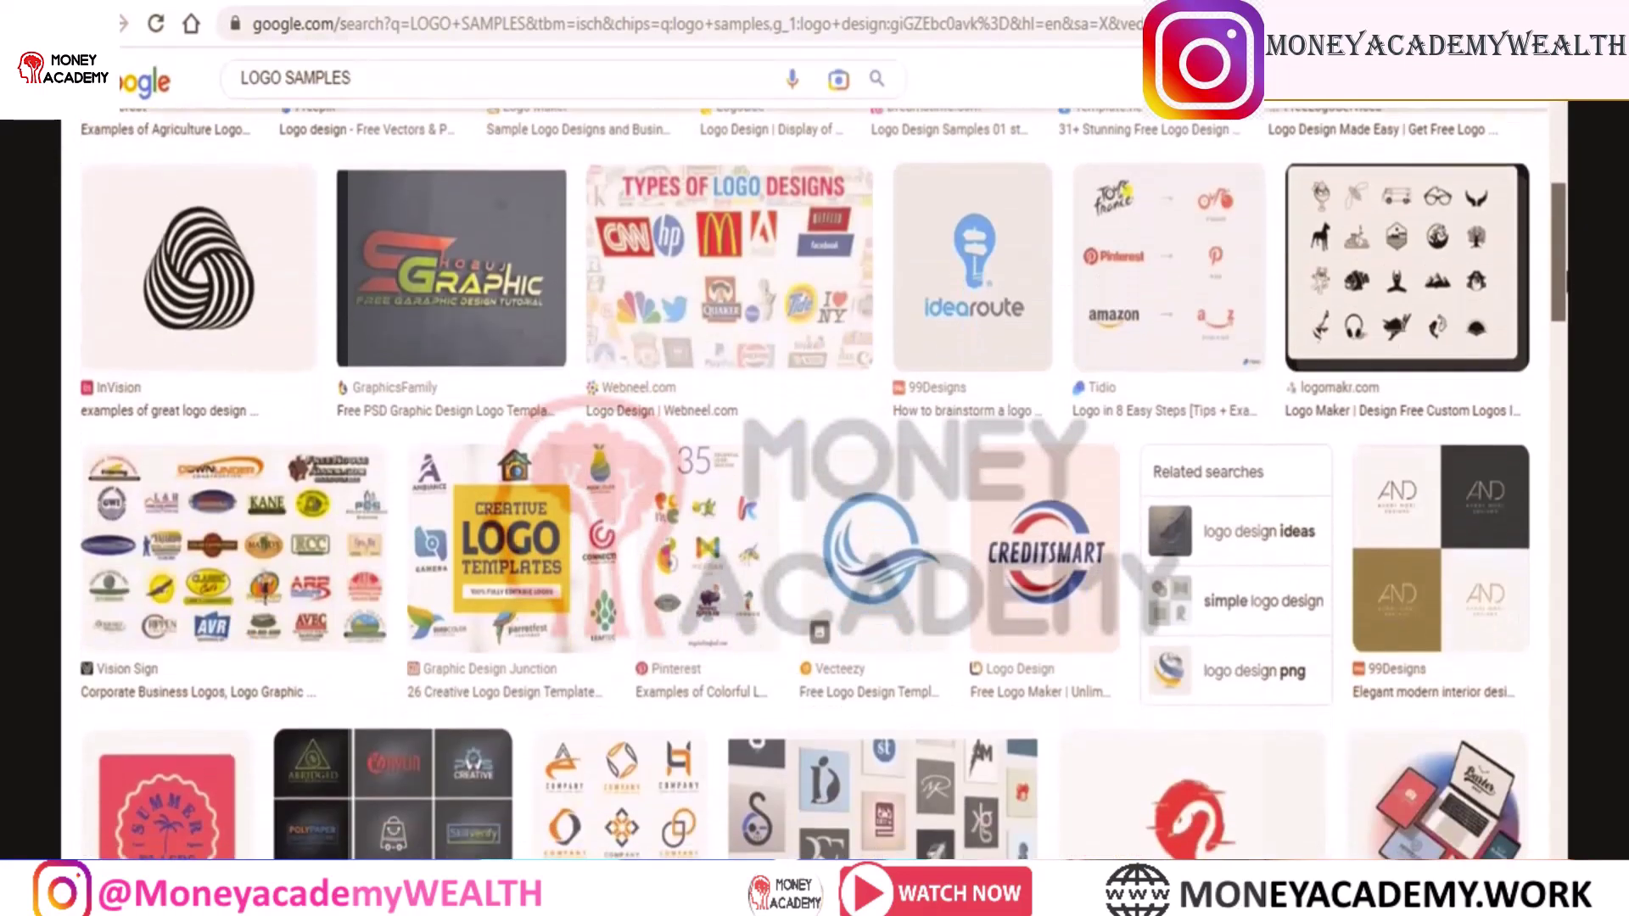
scroll(823, 483, "down", 2)
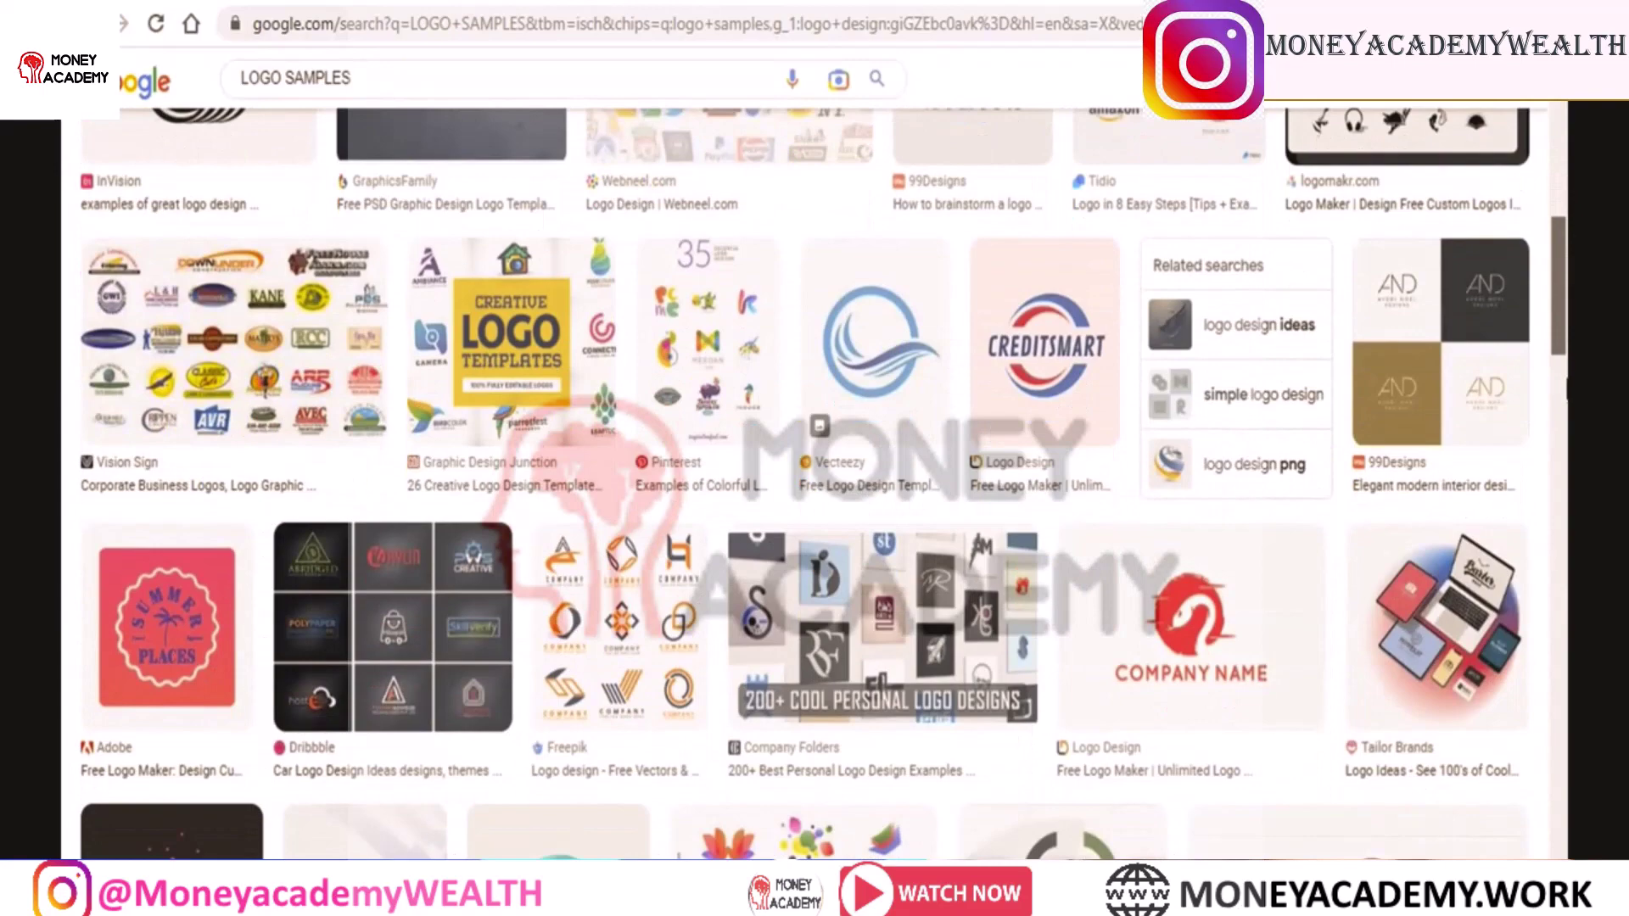
scroll(823, 484, "down", 5)
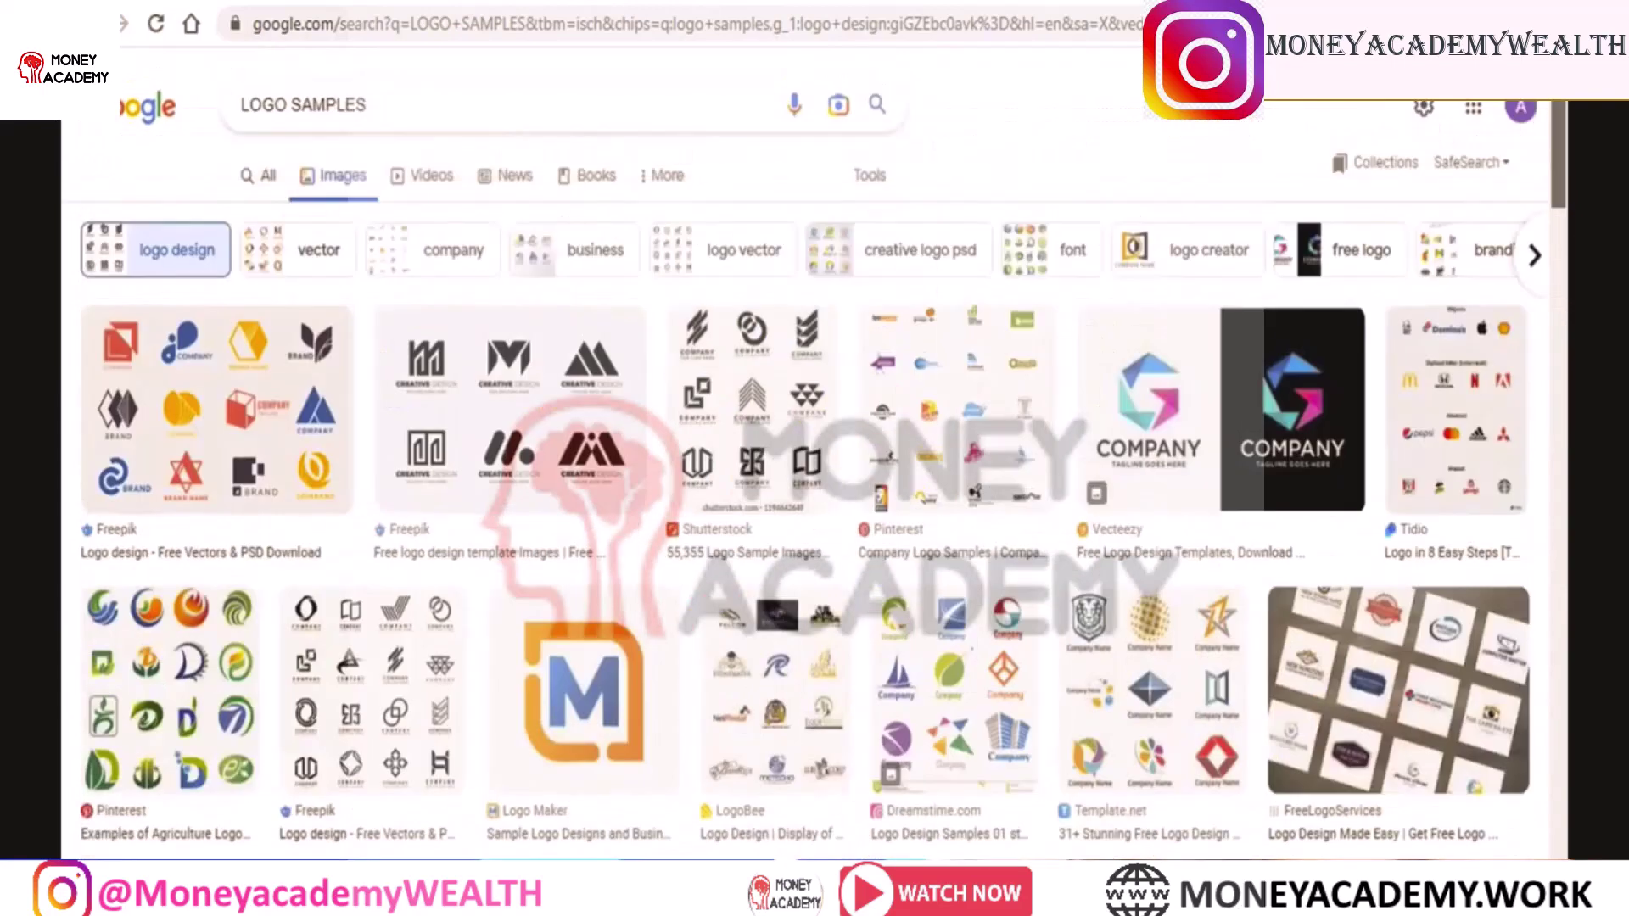
Save the WD logo and the construction logo images to Downloads
right_click(239, 368)
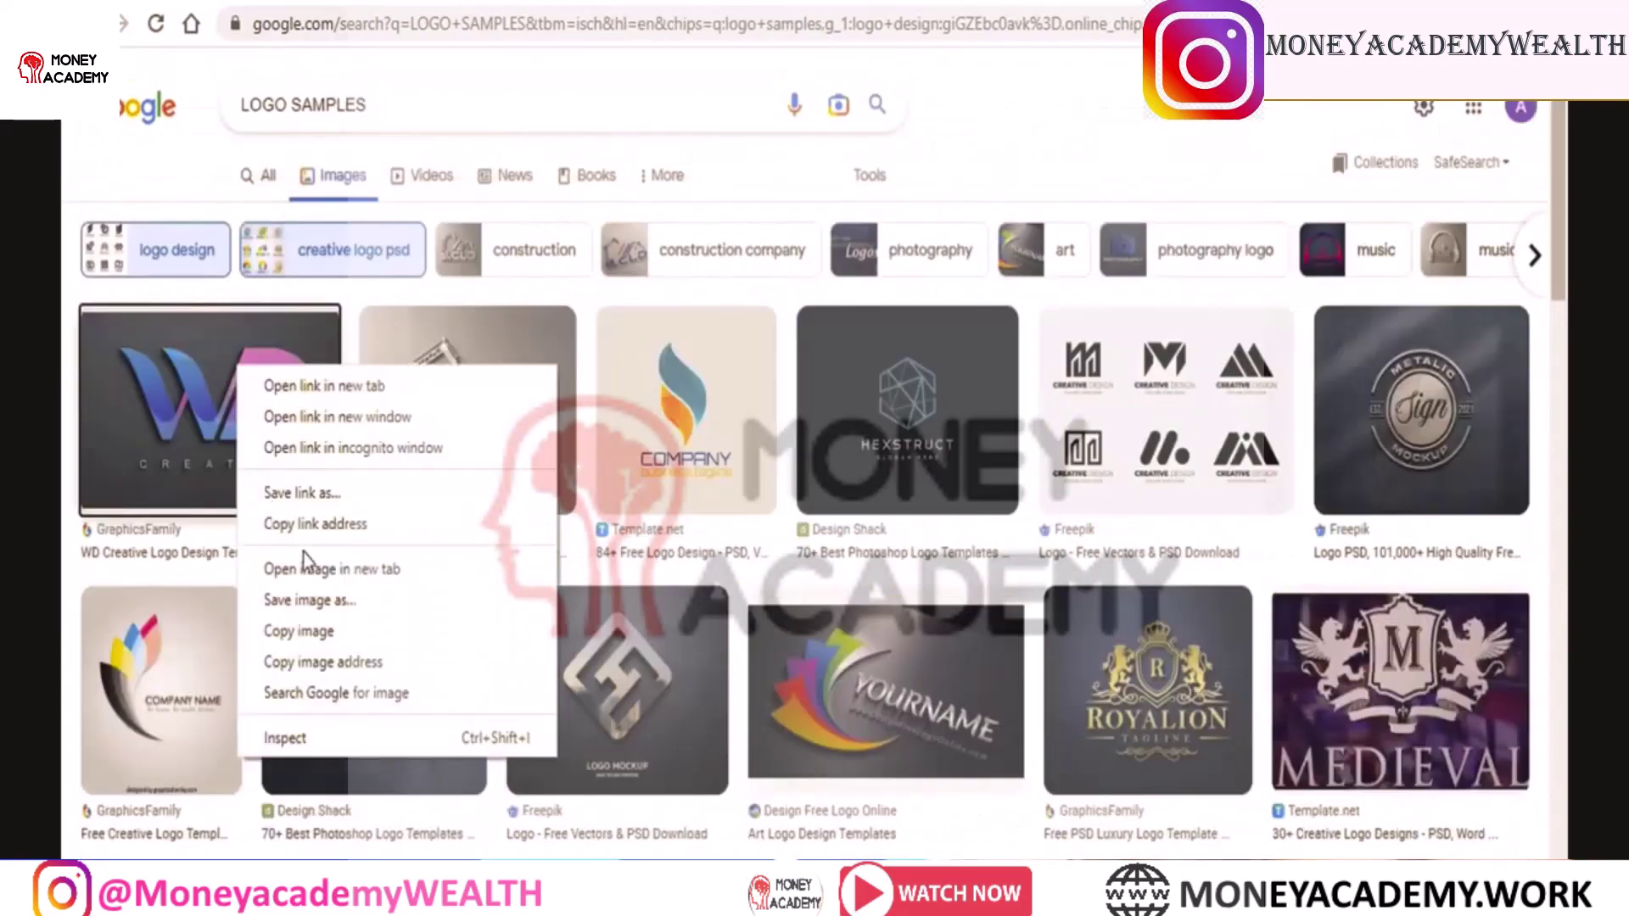
left_click(336, 630)
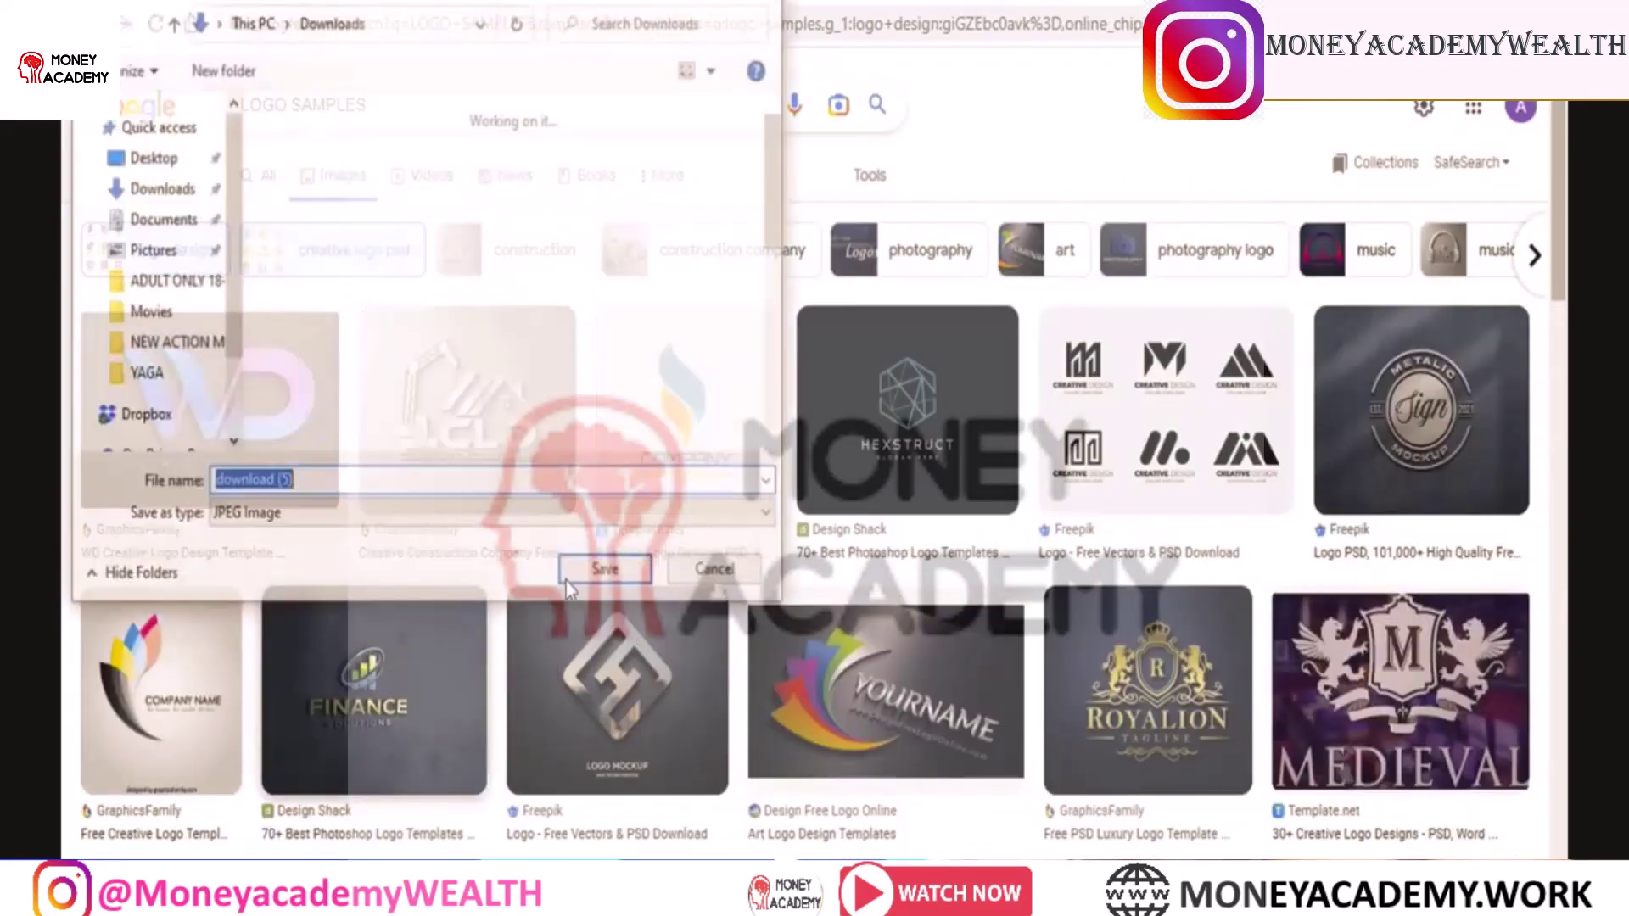
left_click(604, 573)
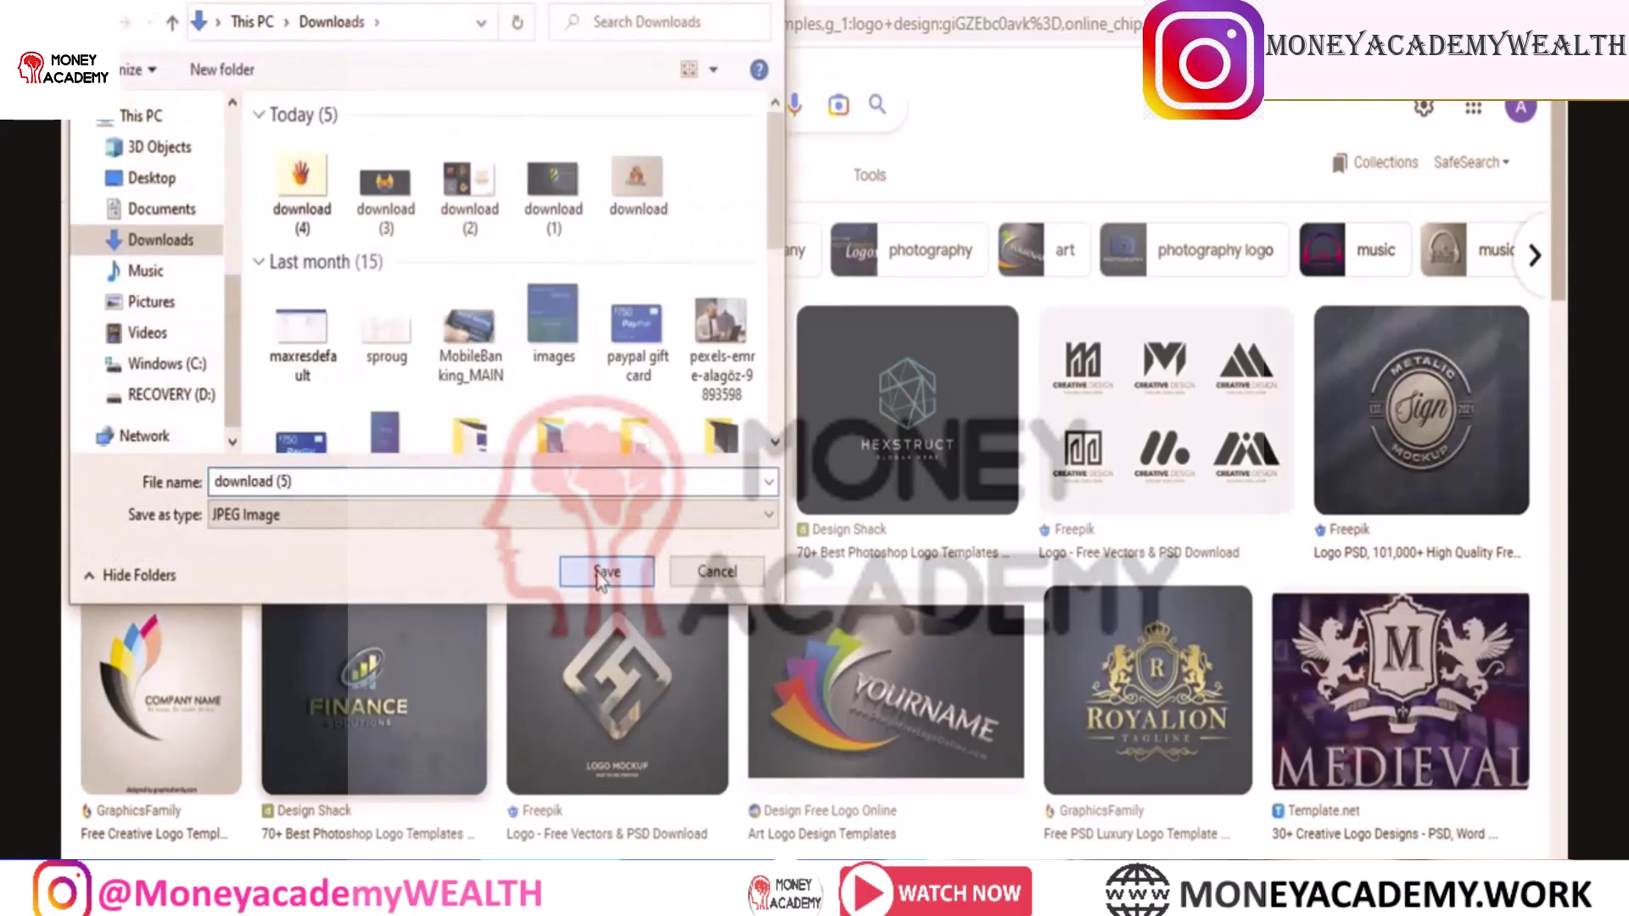
right_click(466, 365)
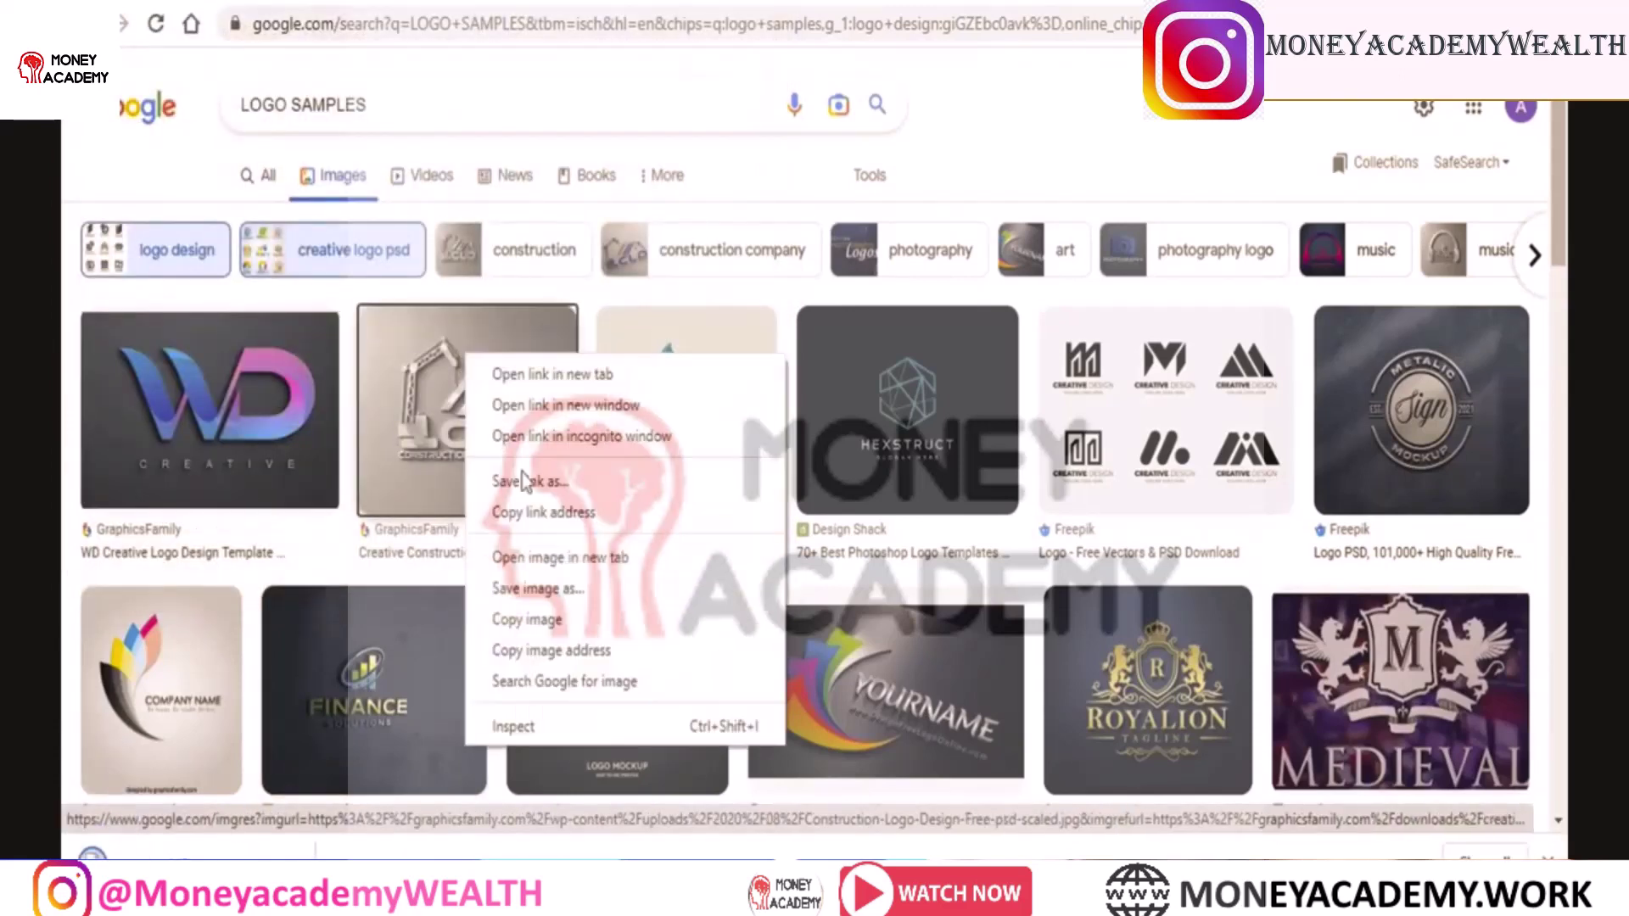
left_click(570, 588)
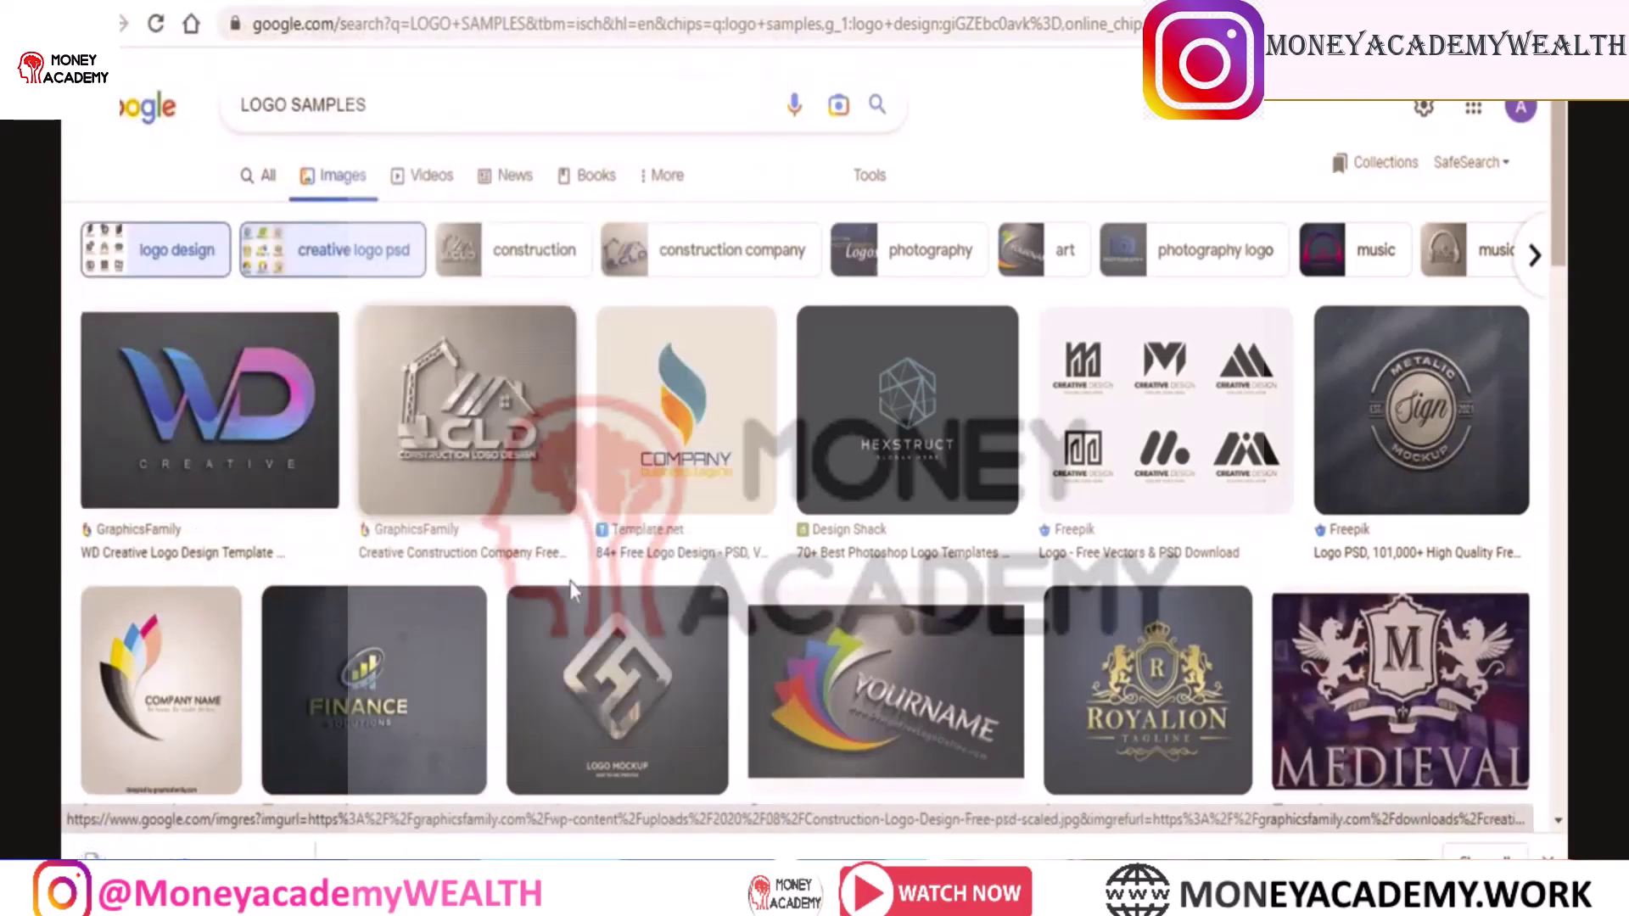
left_click(607, 573)
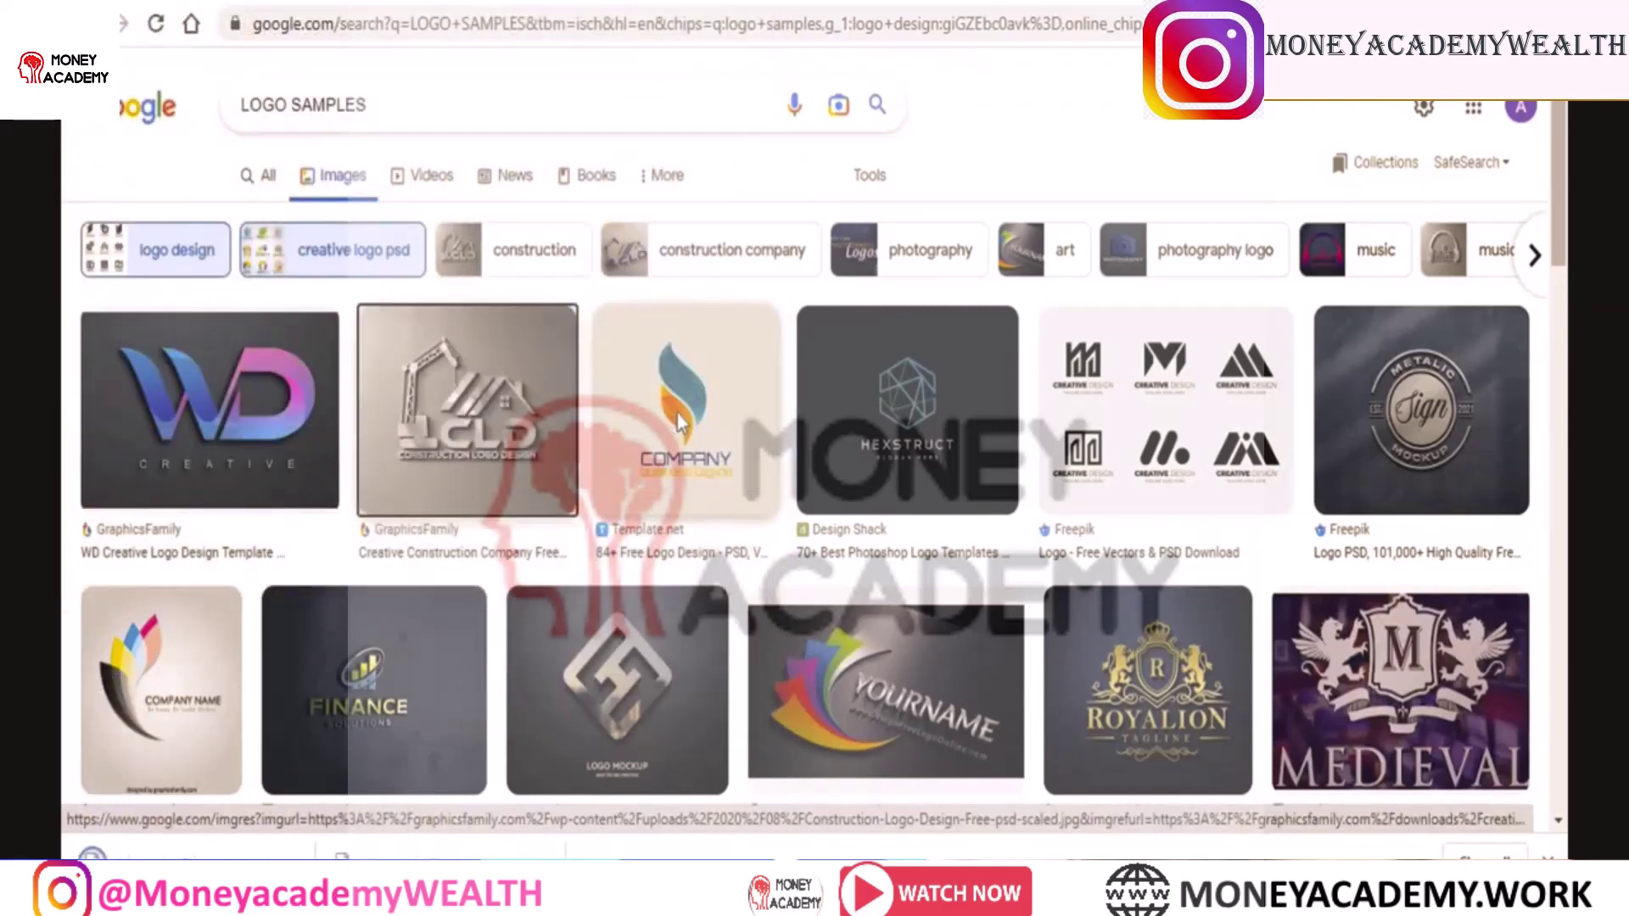
Copy the flame logo image, then save it to Downloads
right_click(679, 424)
left_click(767, 679)
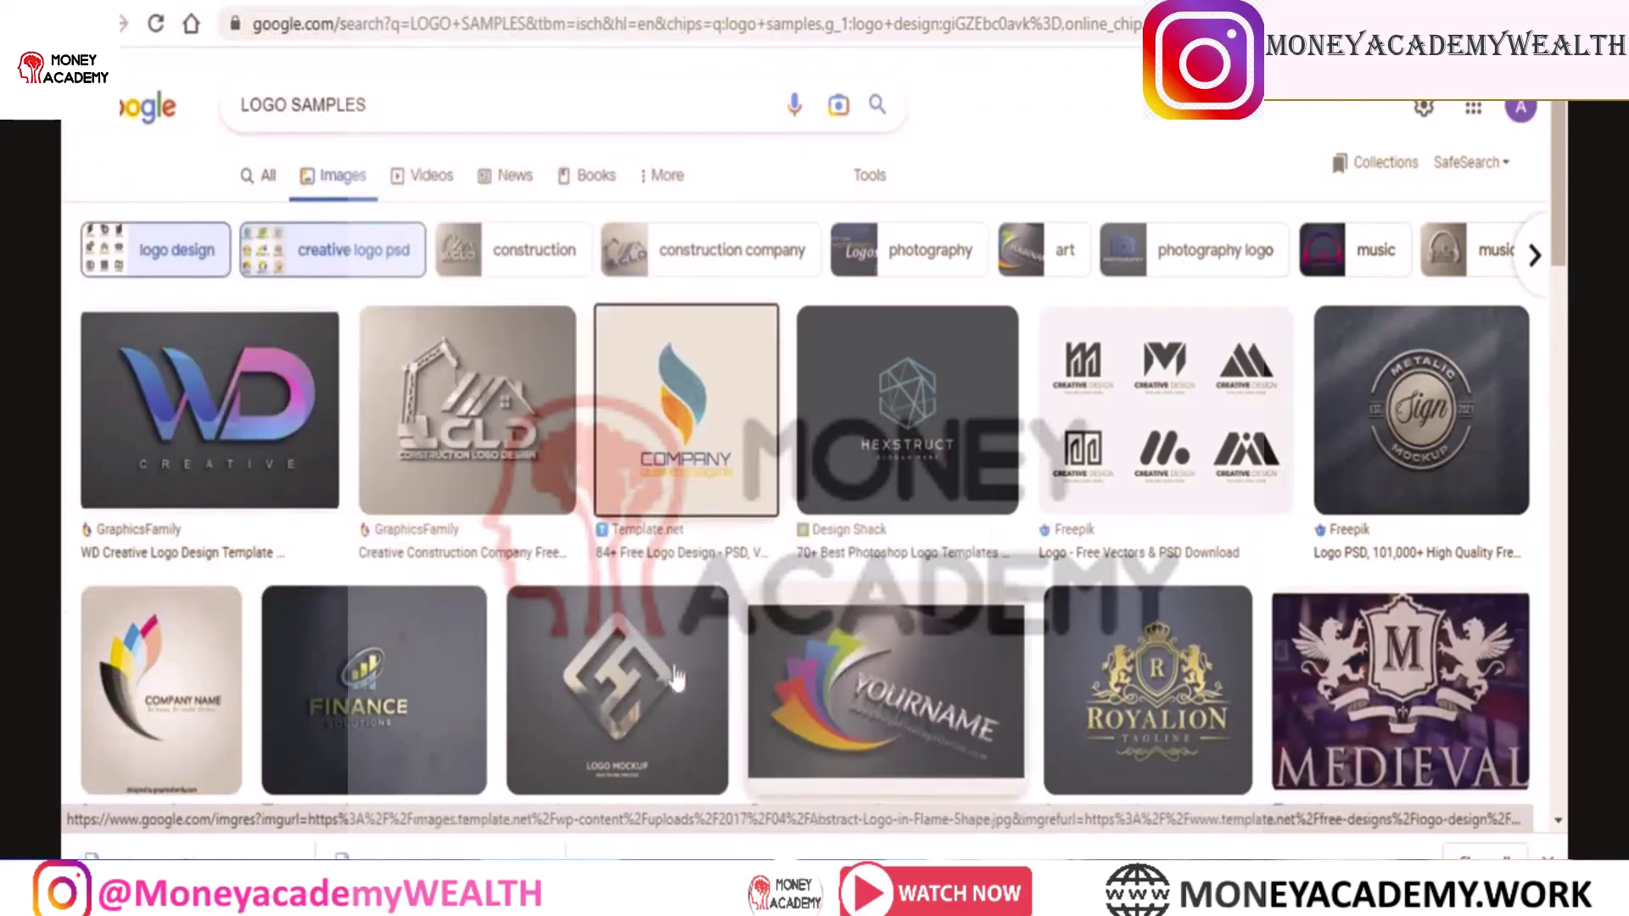
right_click(633, 353)
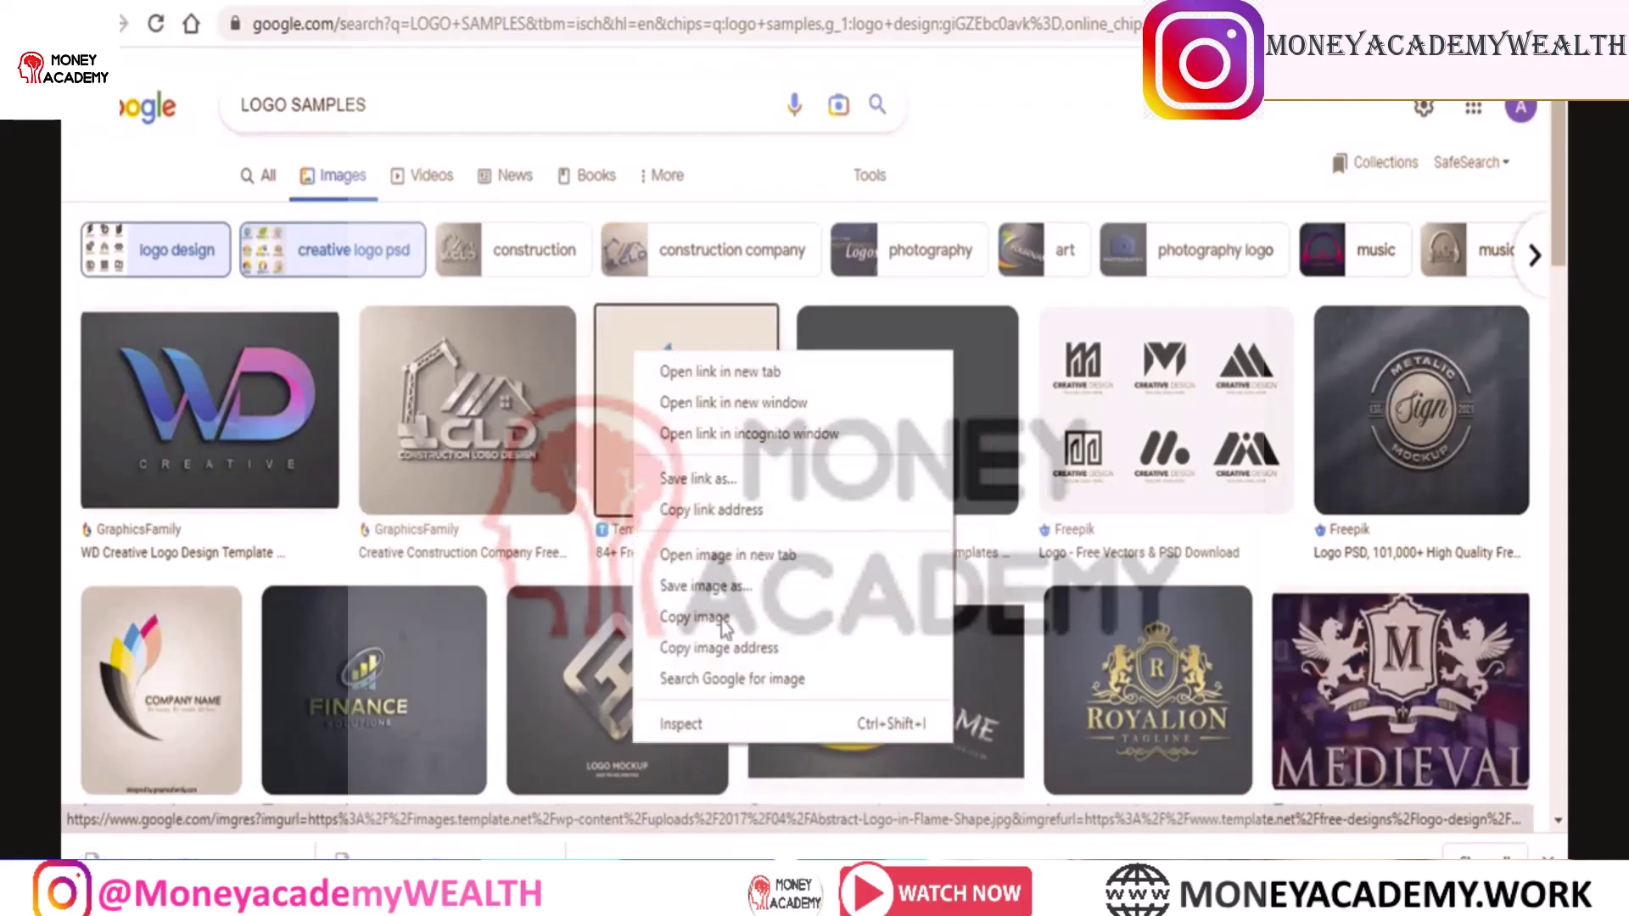
left_click(679, 584)
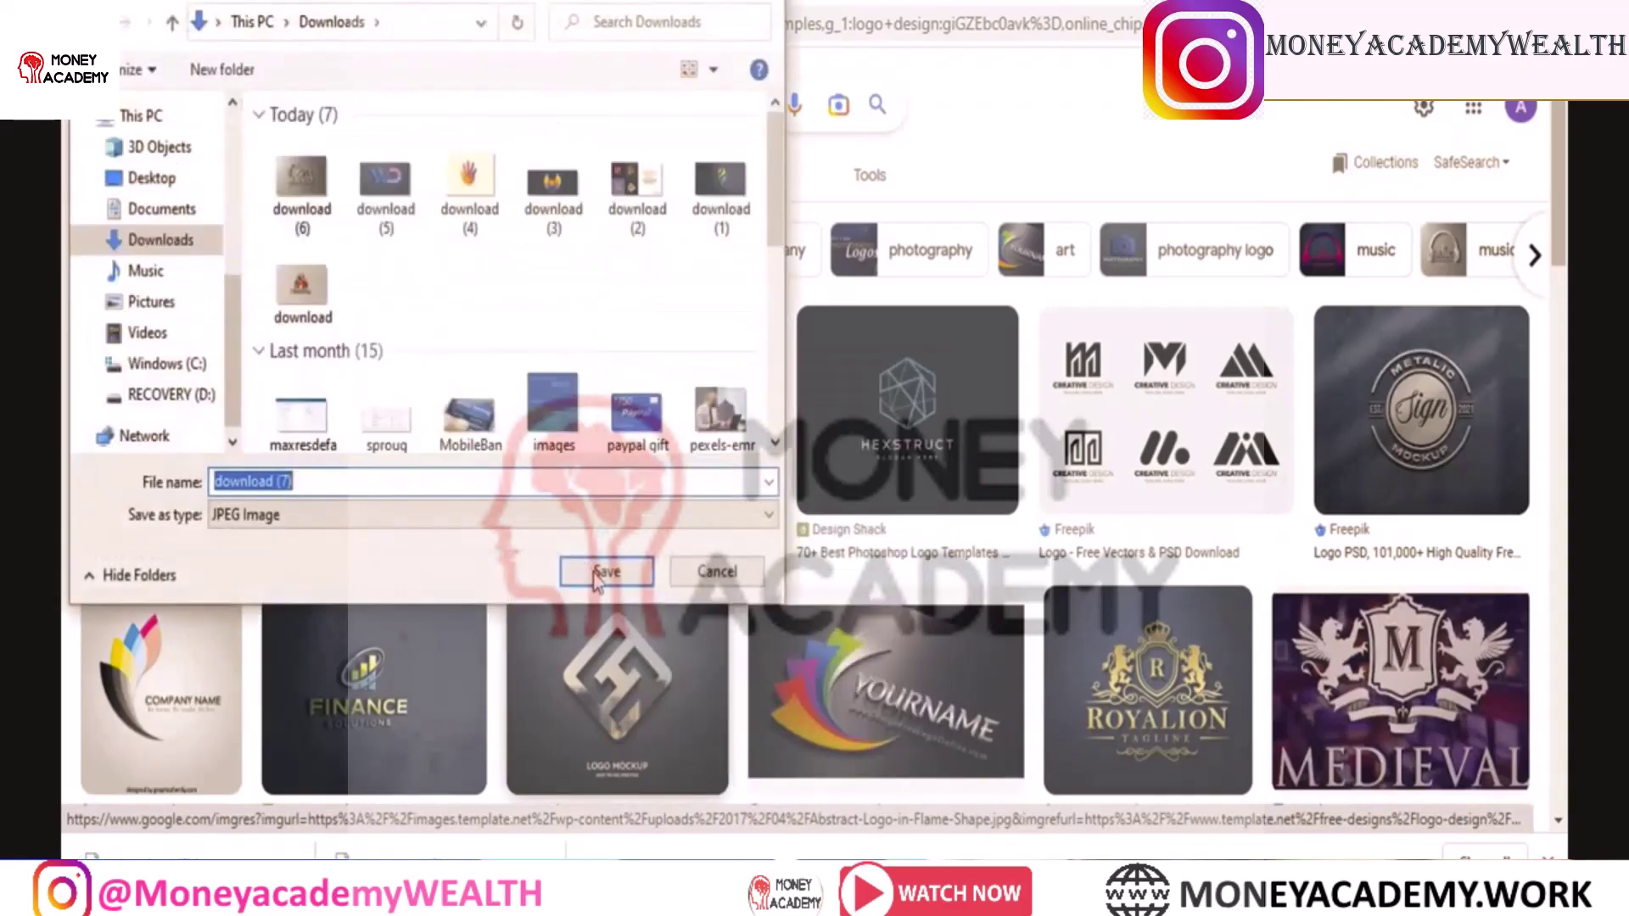
left_click(586, 567)
Save the HEXSTRUCT logo and the metal-sign logo images to Downloads
right_click(944, 348)
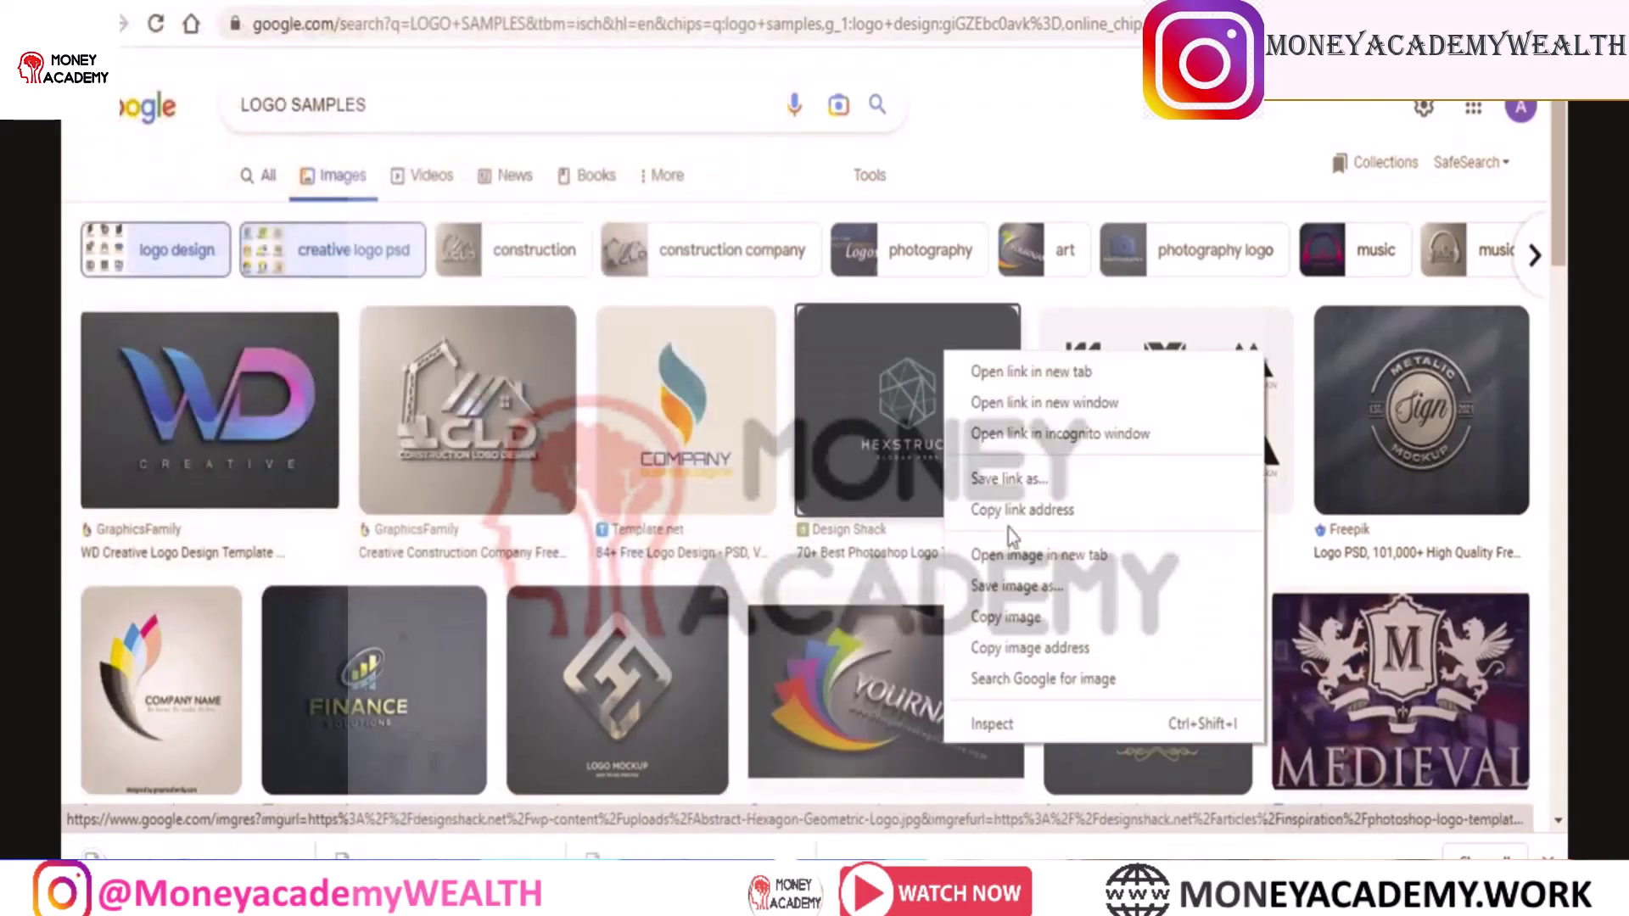
left_click(1029, 587)
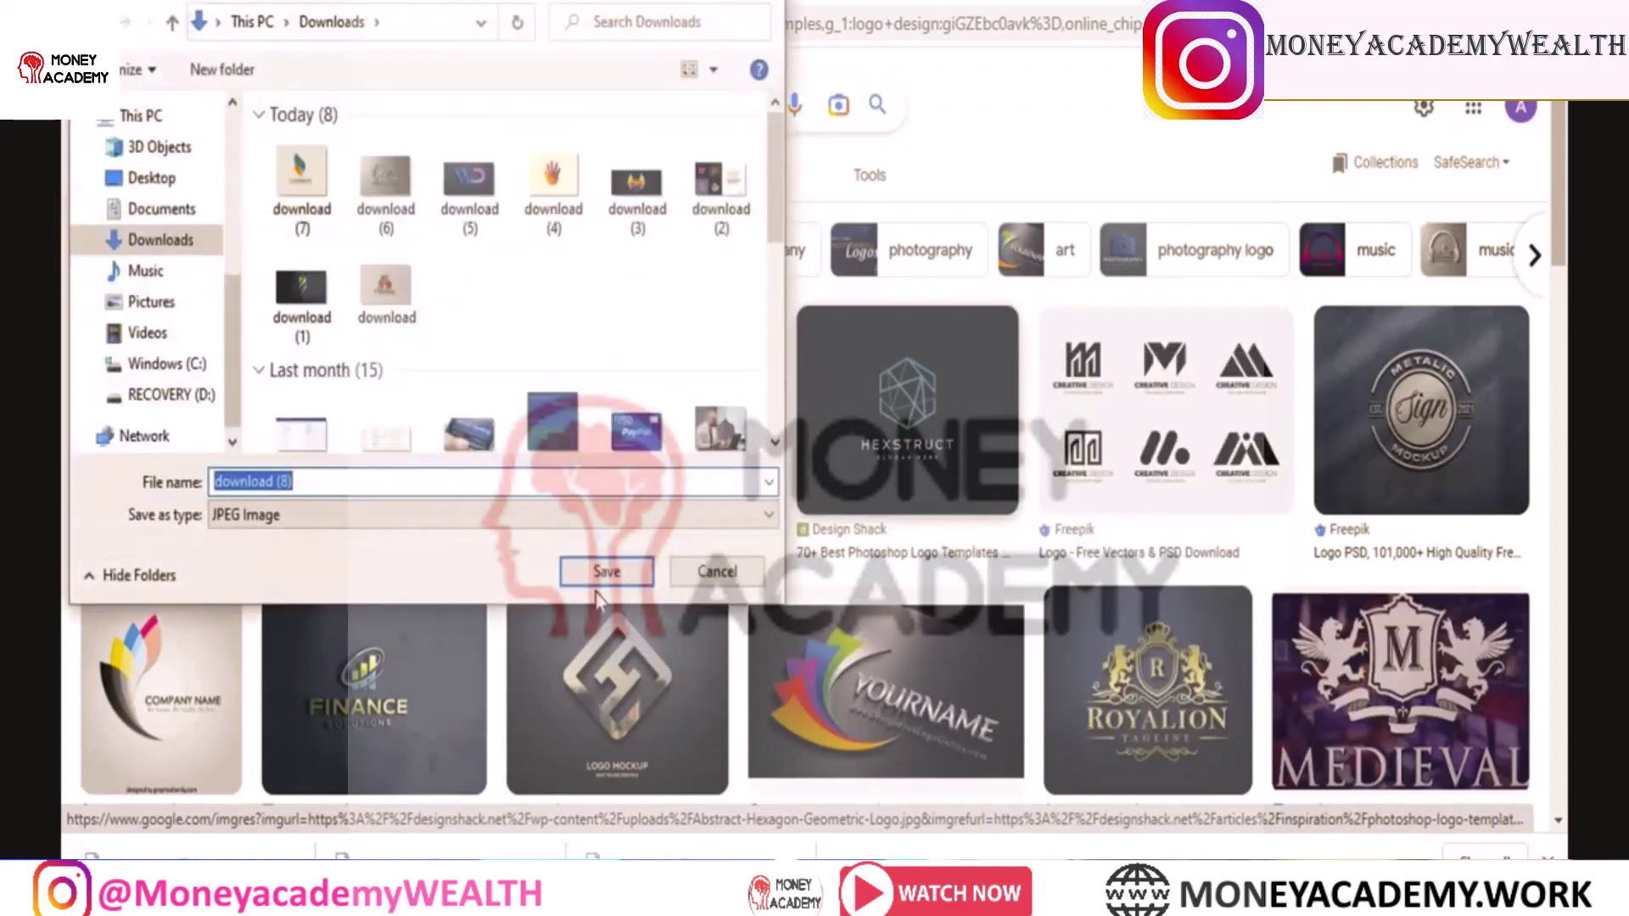
left_click(597, 577)
right_click(1374, 415)
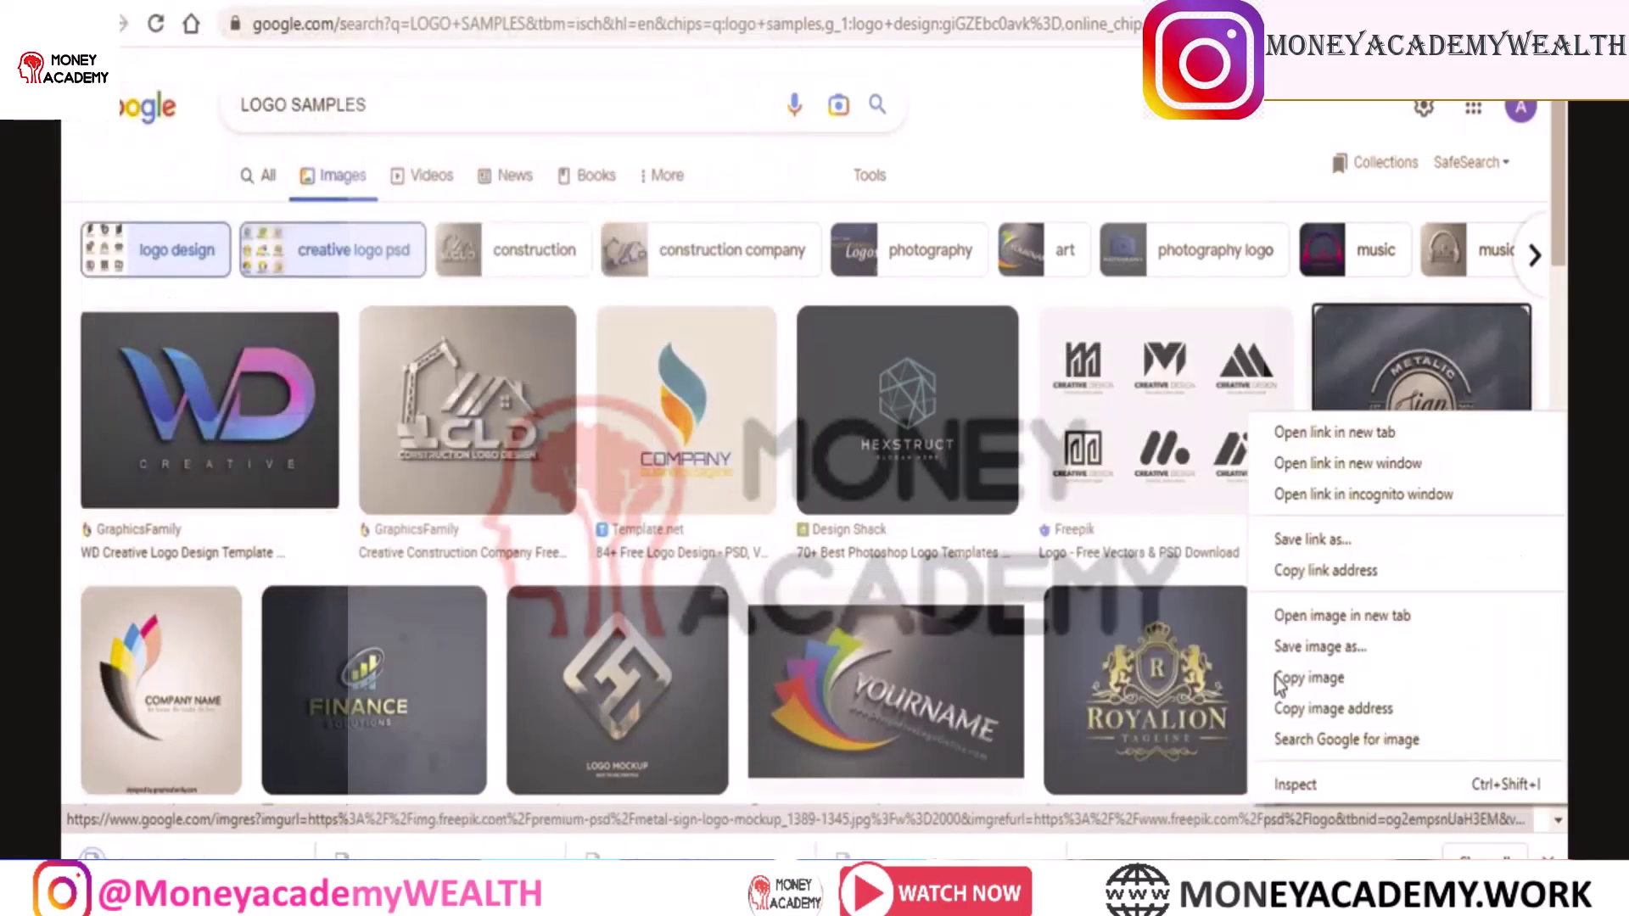
left_click(1346, 652)
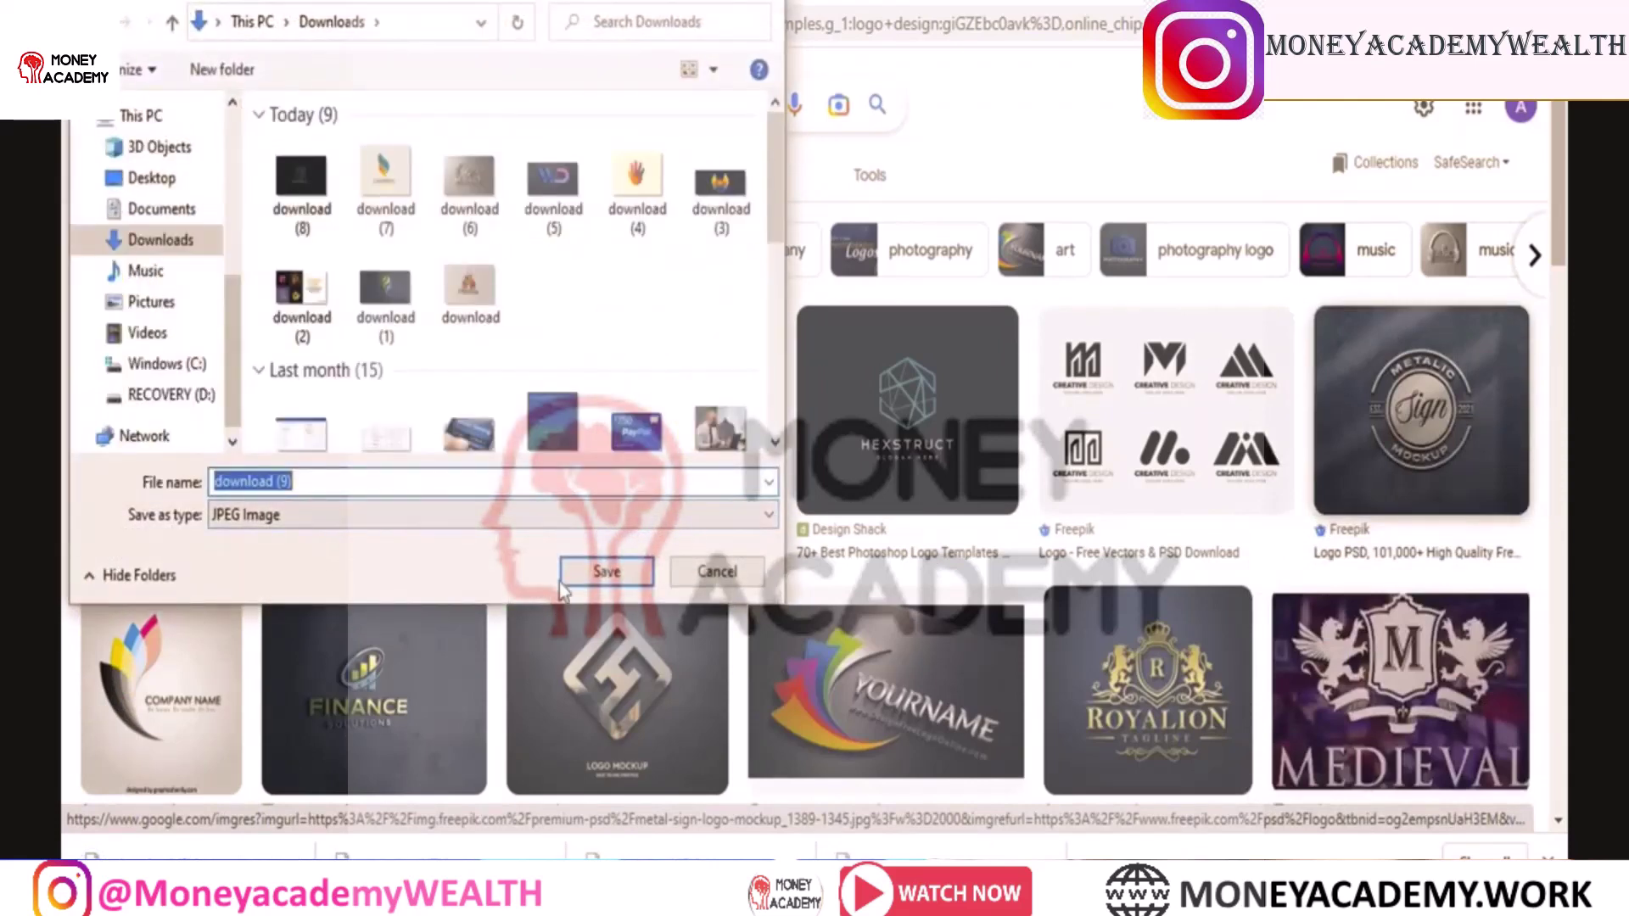
left_click(592, 575)
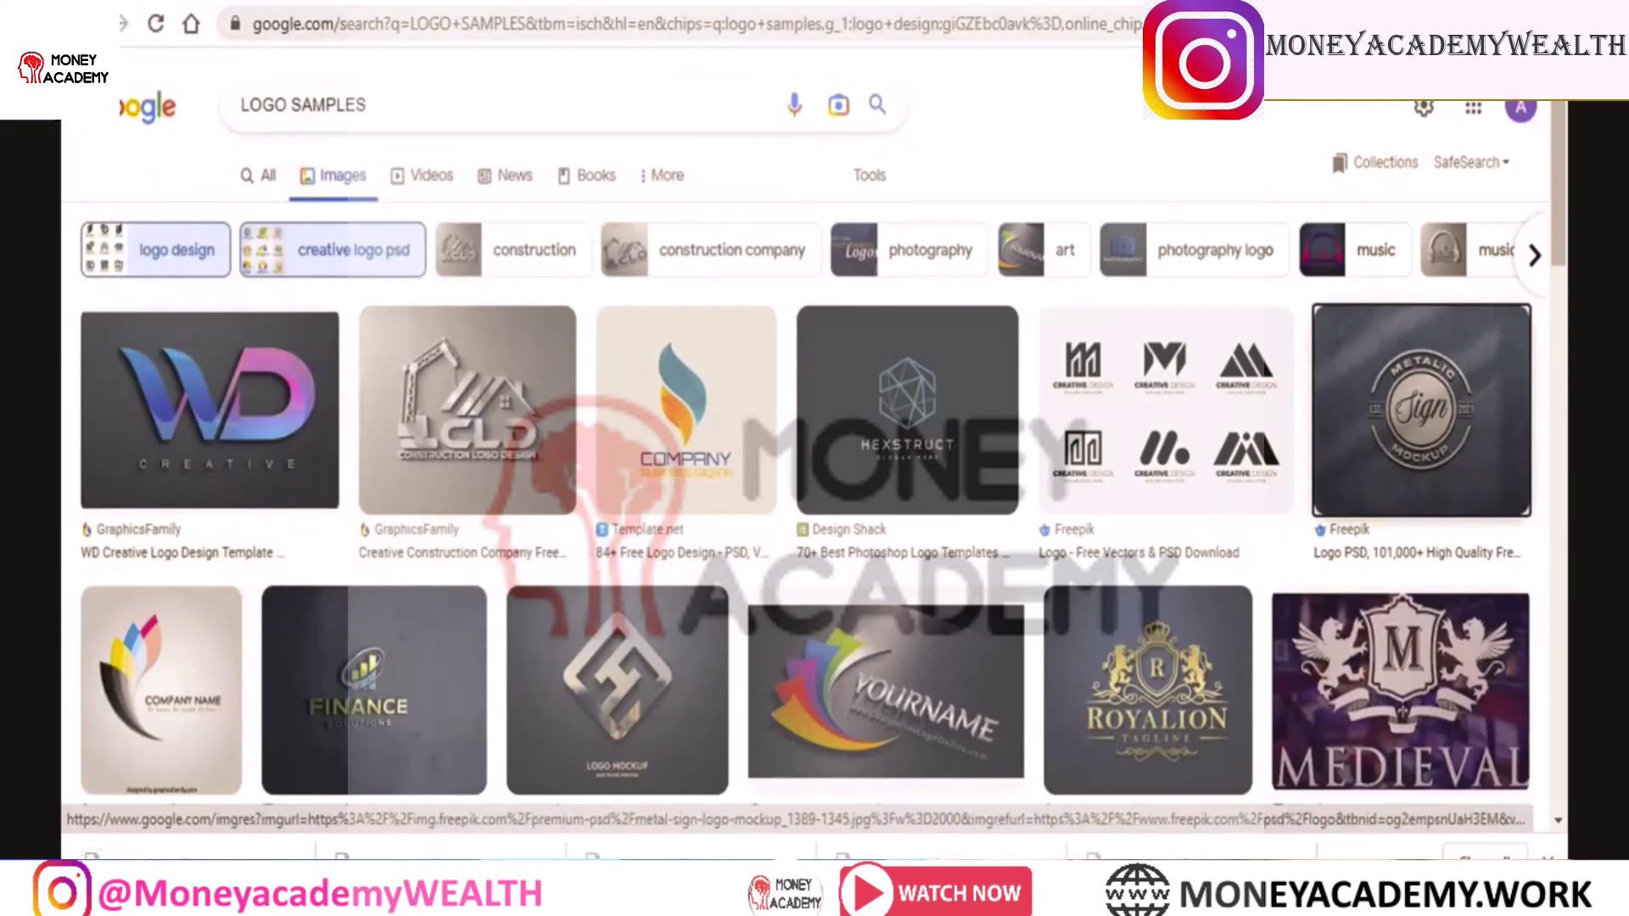
Switch to Google Drive and add a My Drive folder called CREATIVE LOGO DESIGN
left_click(1001, 3)
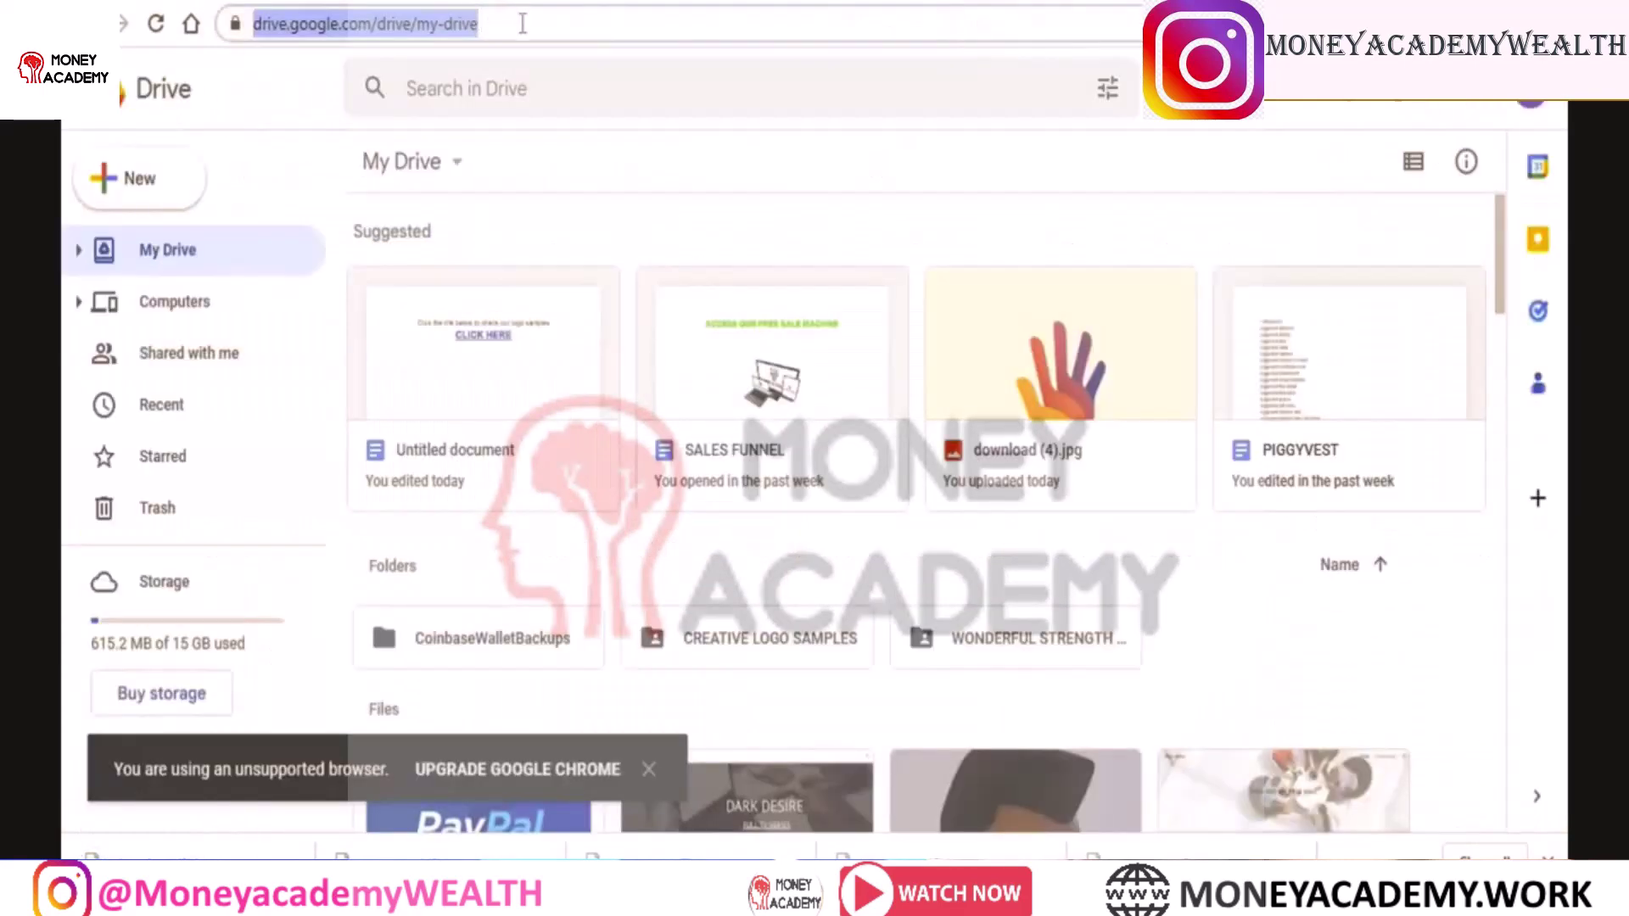
left_click_drag(523, 24, 238, 31)
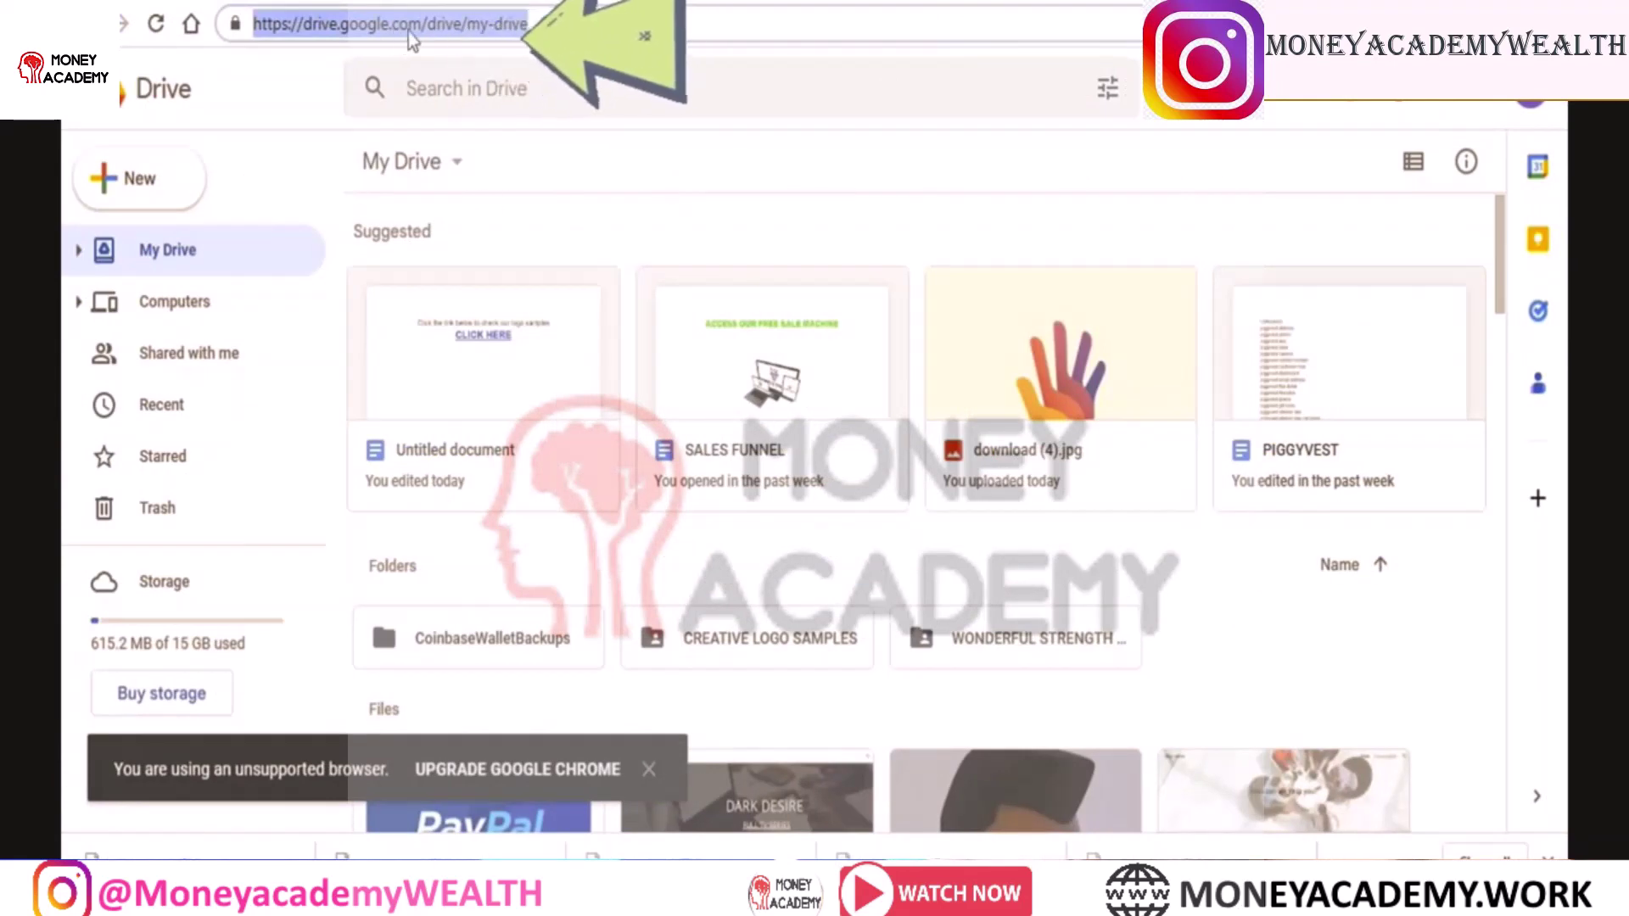
left_click(156, 192)
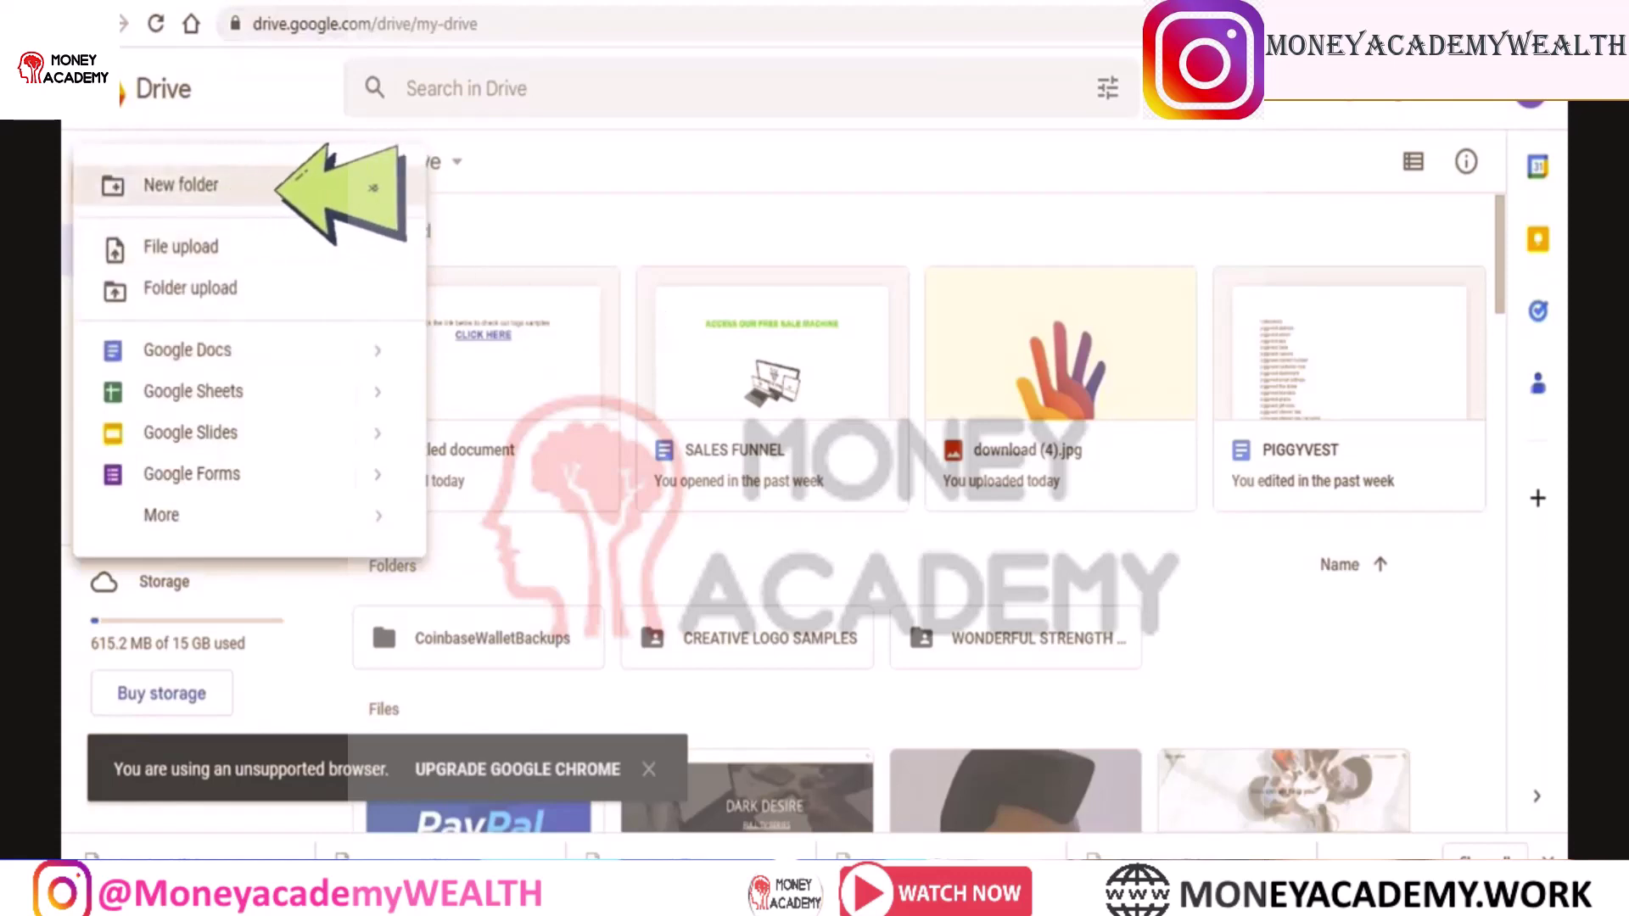
left_click(297, 195)
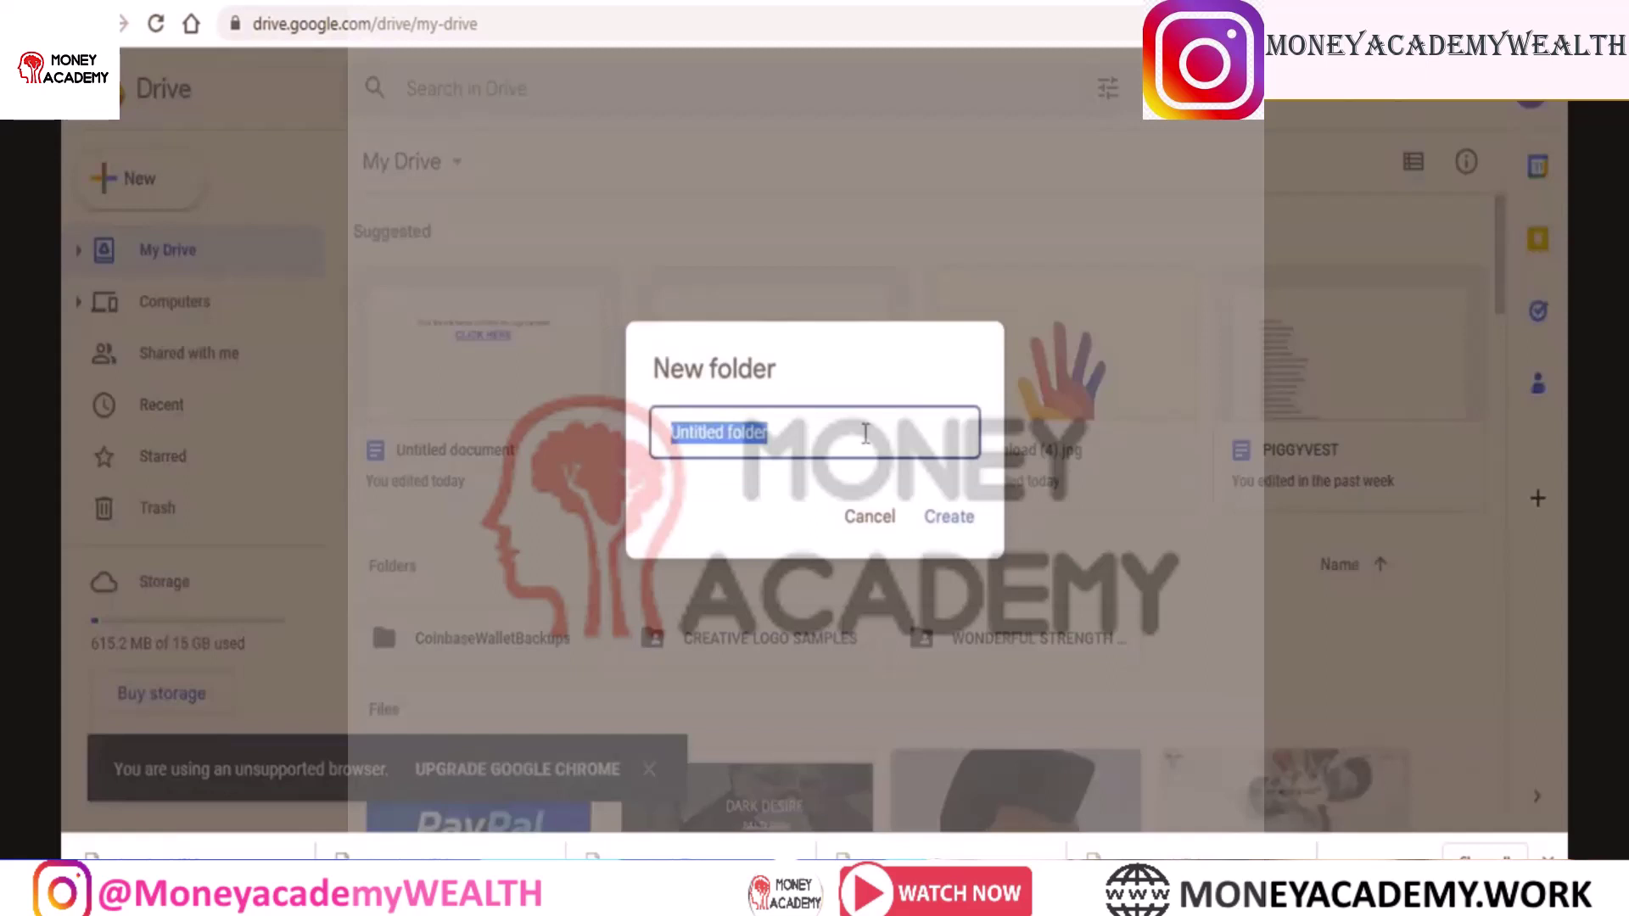
type("CREATO")
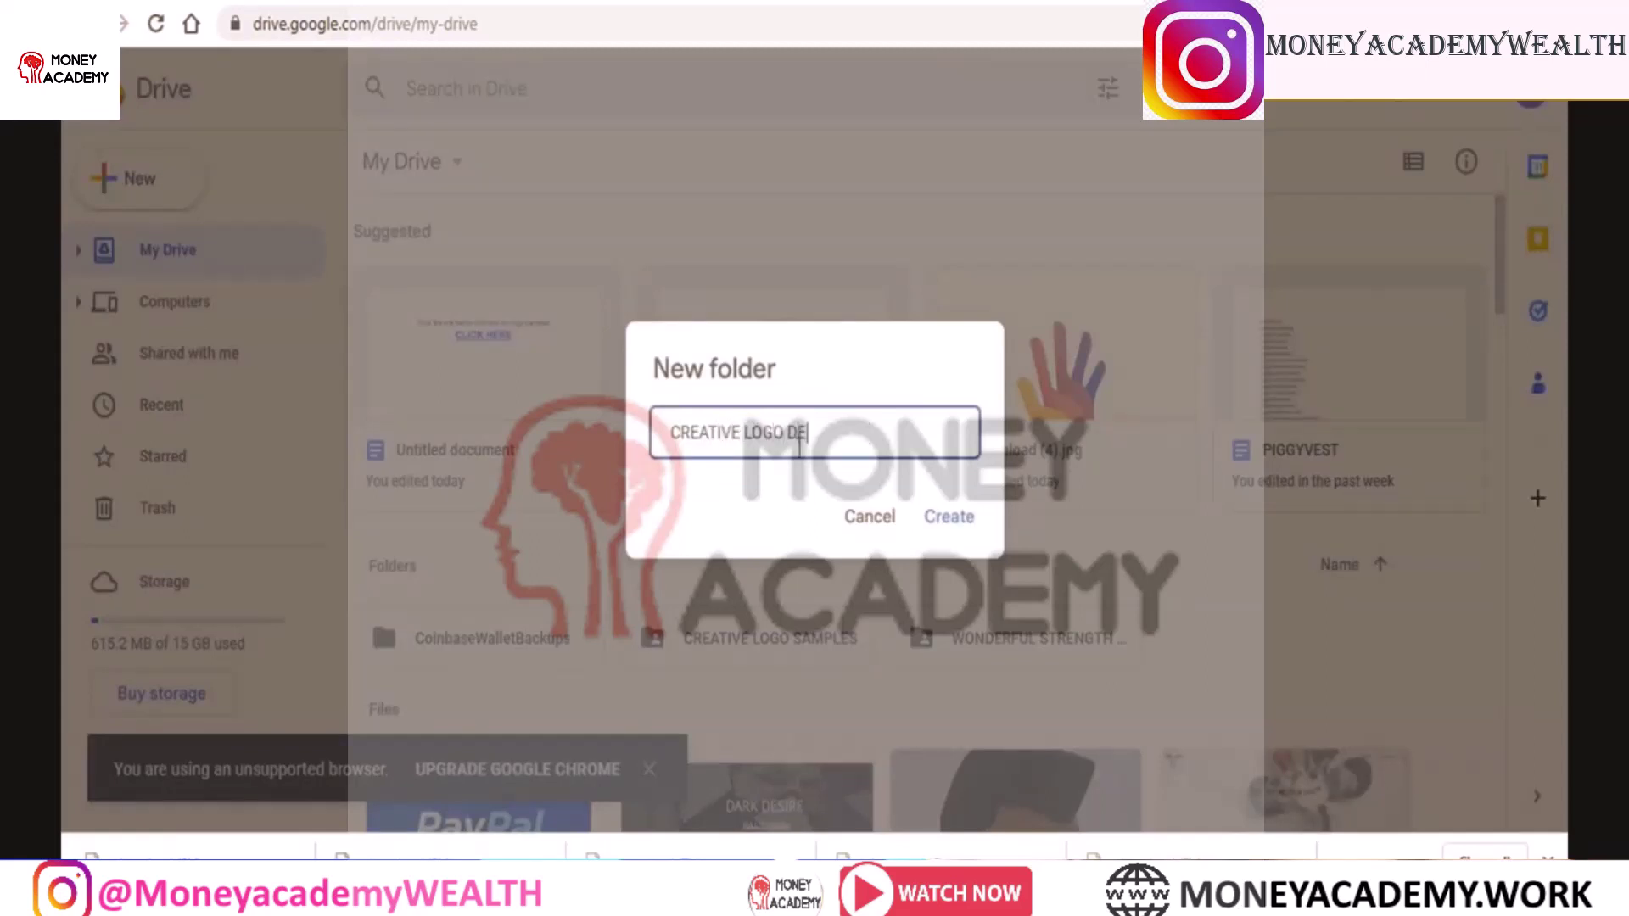
left_click(953, 518)
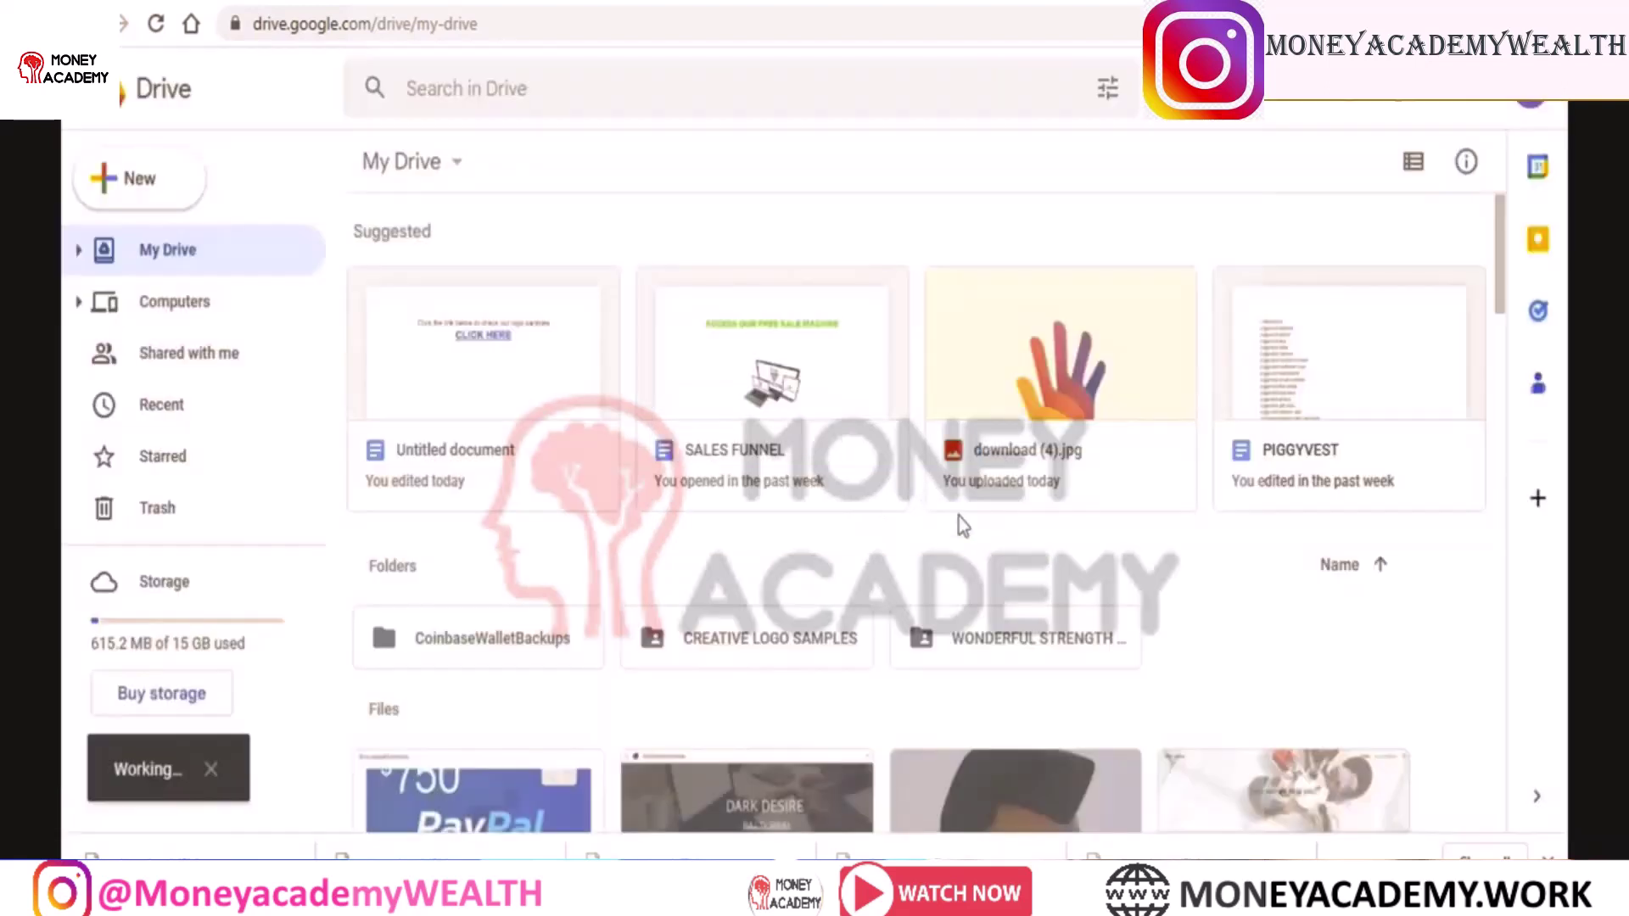
scroll(963, 526, "down", 2)
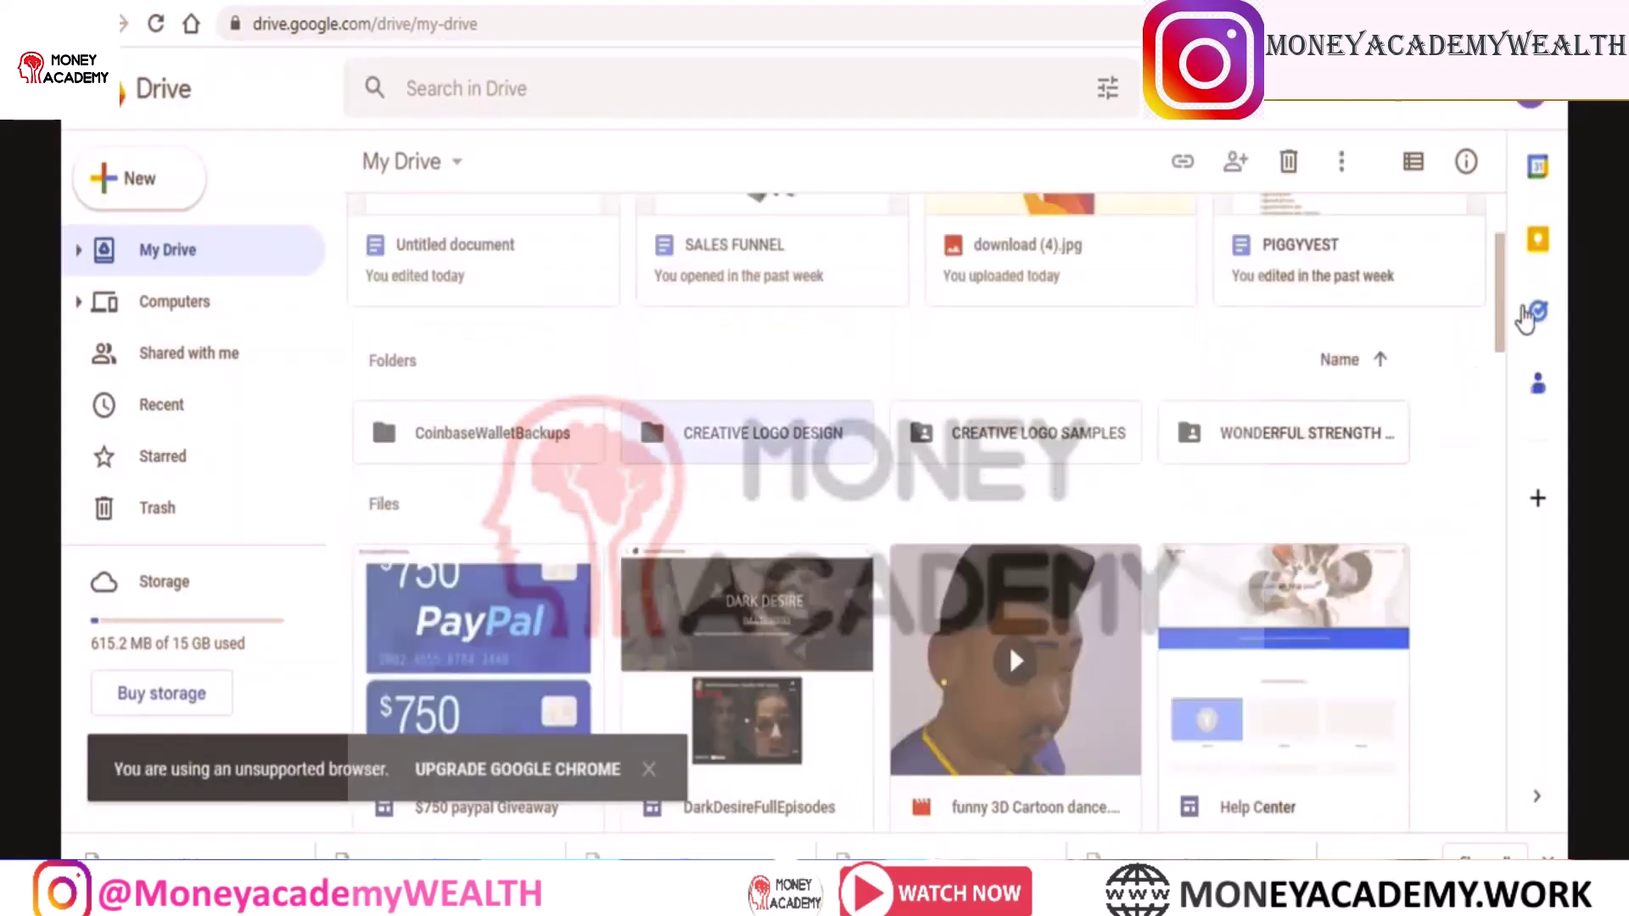
Upload download (5) through download (9).jpg into CREATIVE LOGO DESIGN, then go back to My Drive
double_click(781, 434)
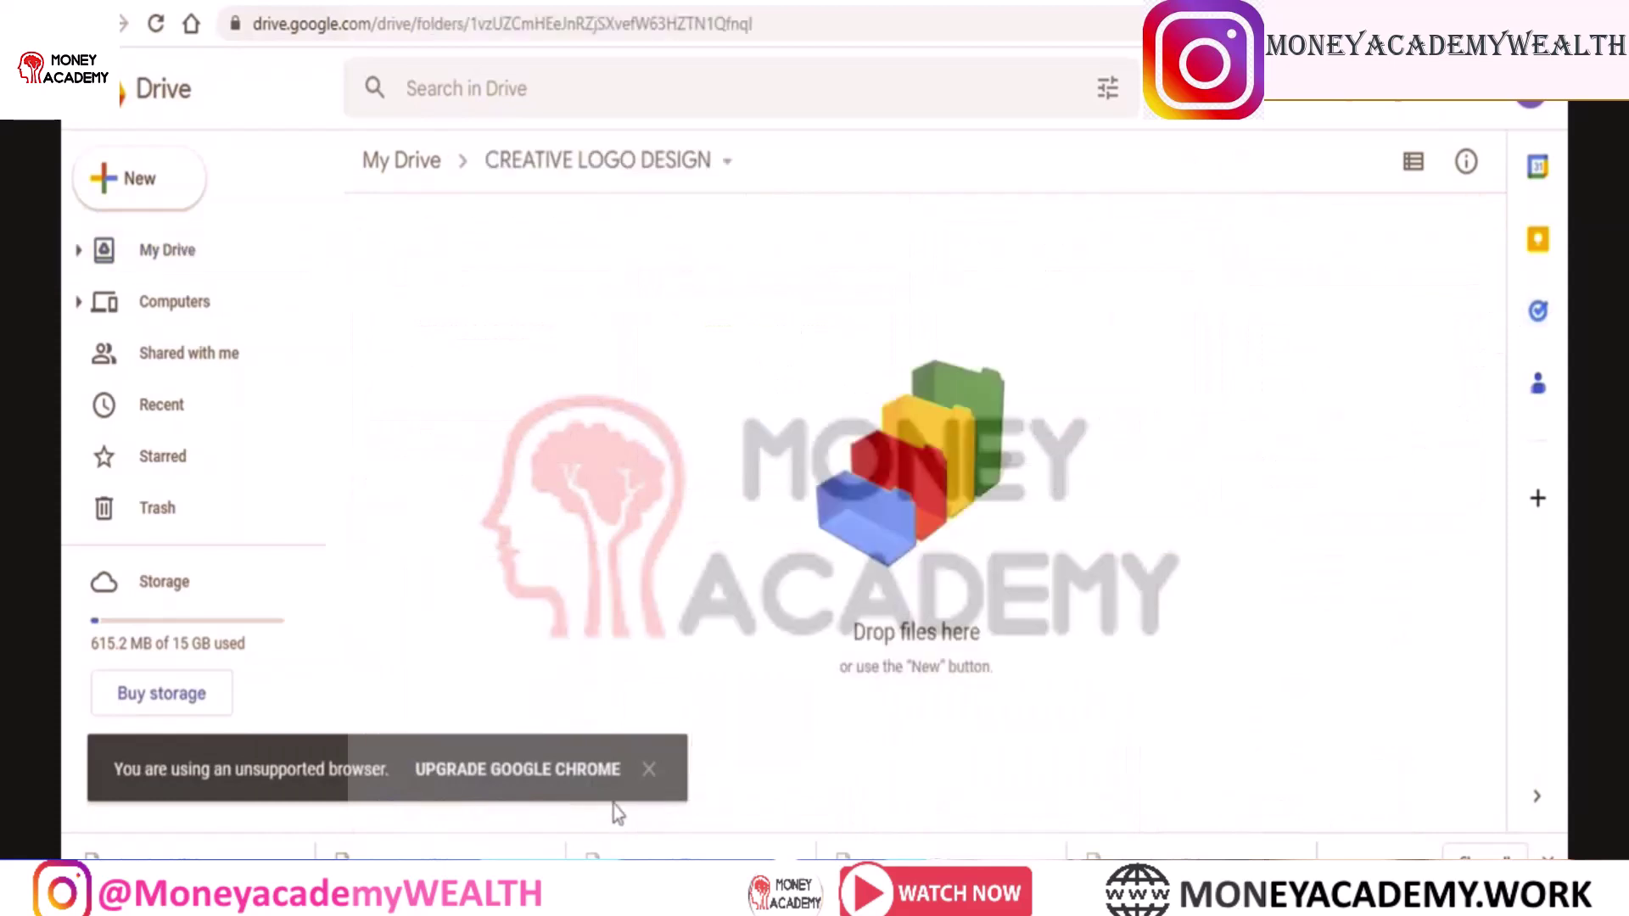
left_click(649, 770)
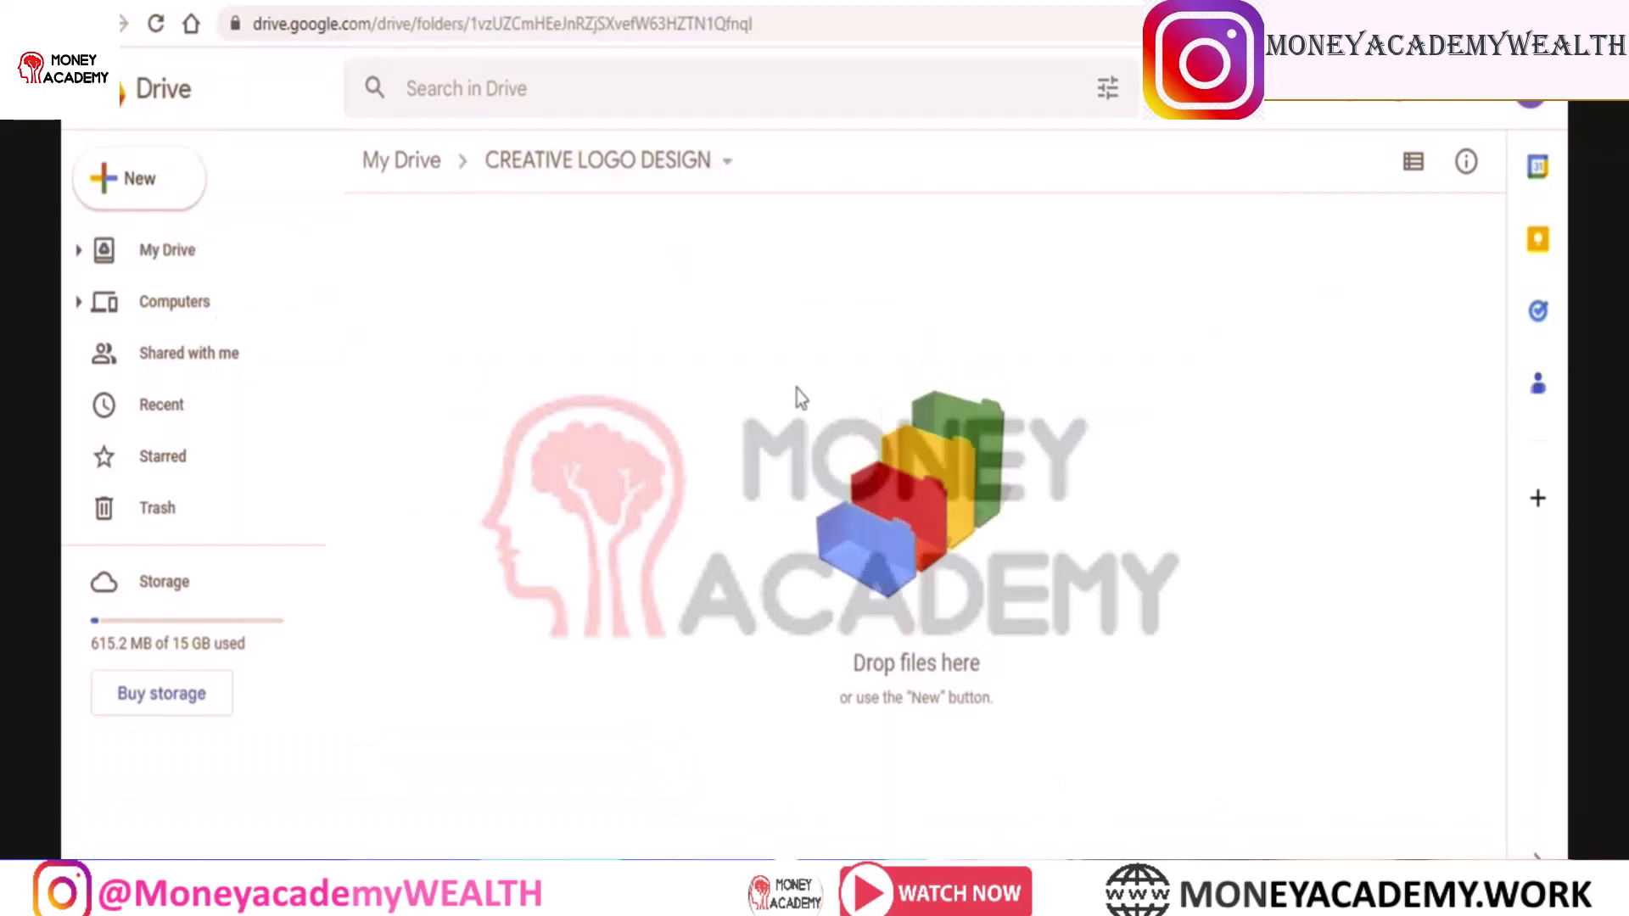
left_click(140, 178)
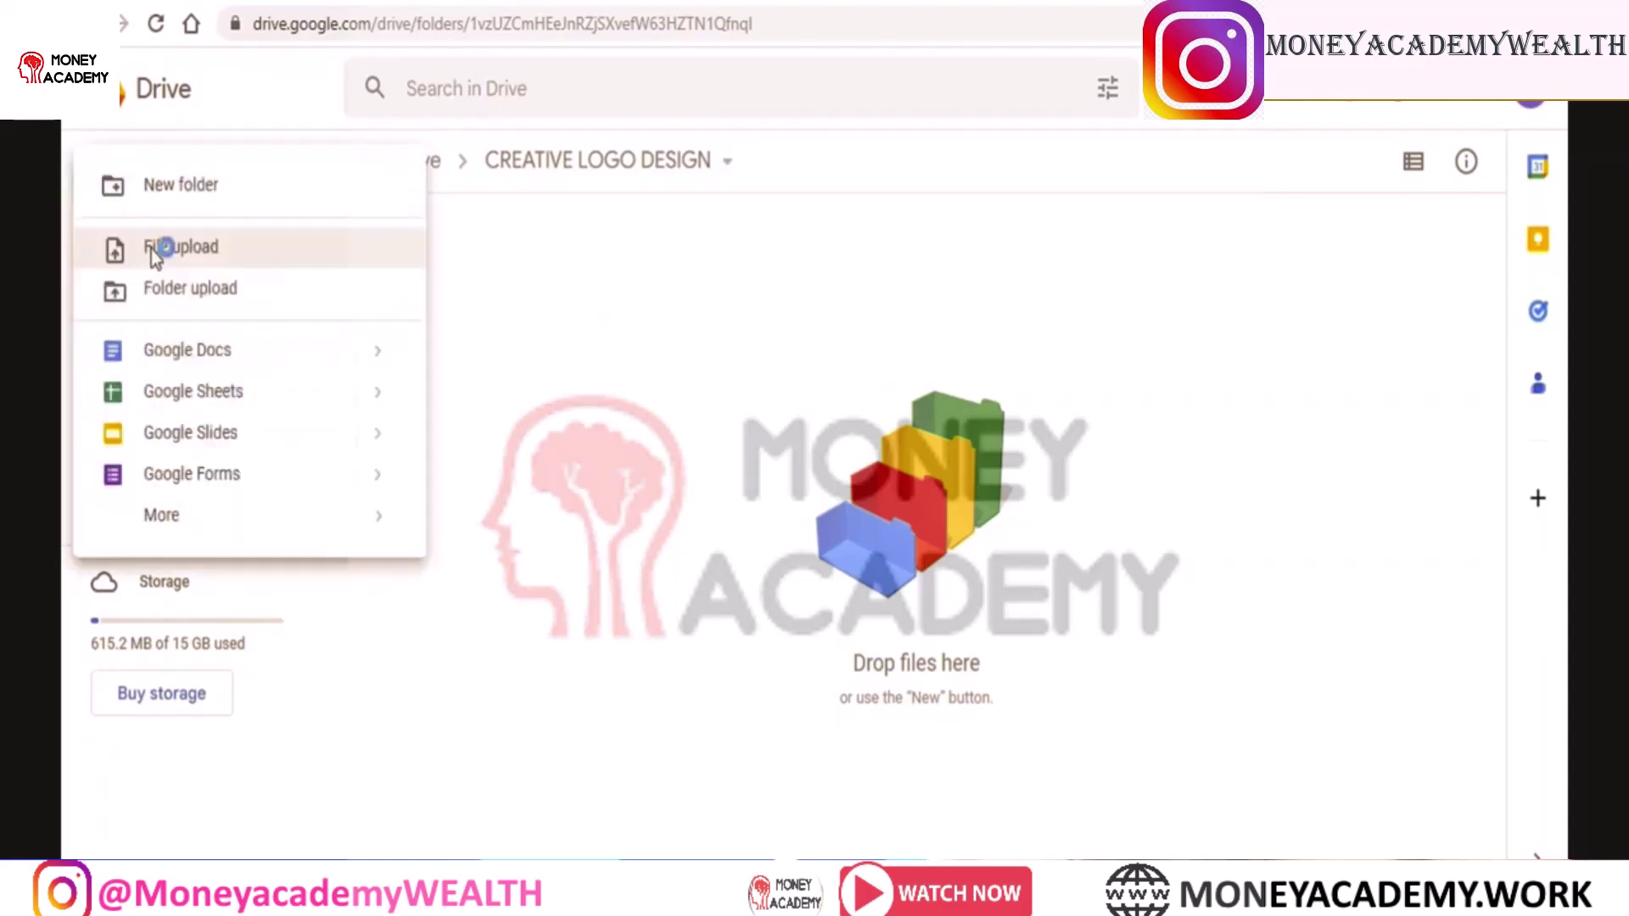
left_click(160, 249)
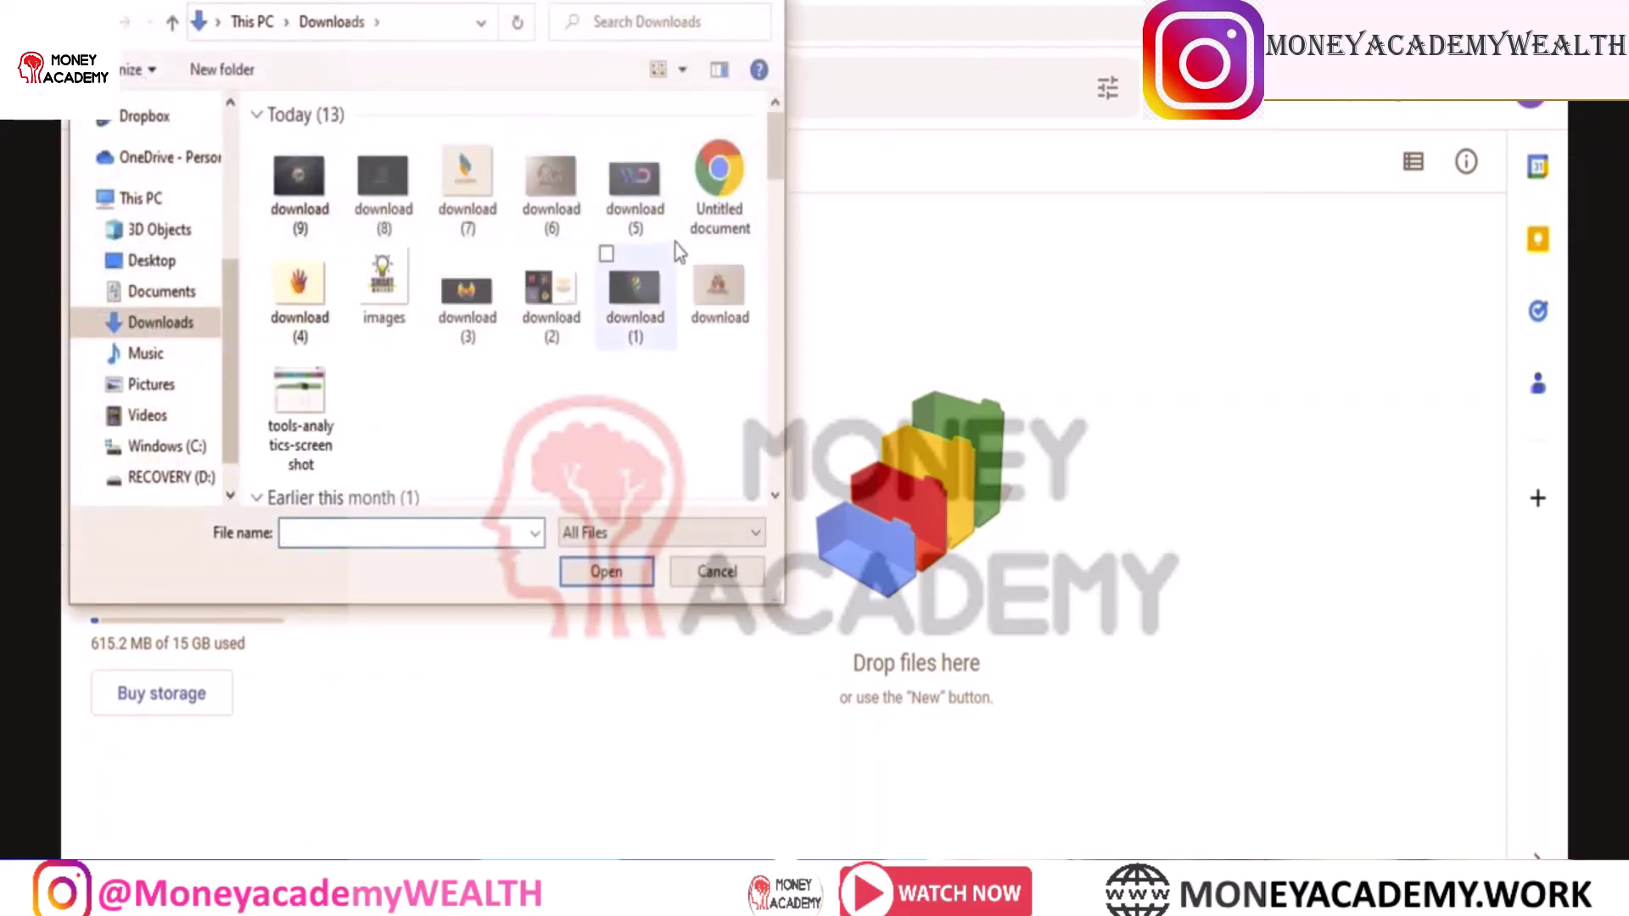
left_click_drag(675, 242, 273, 141)
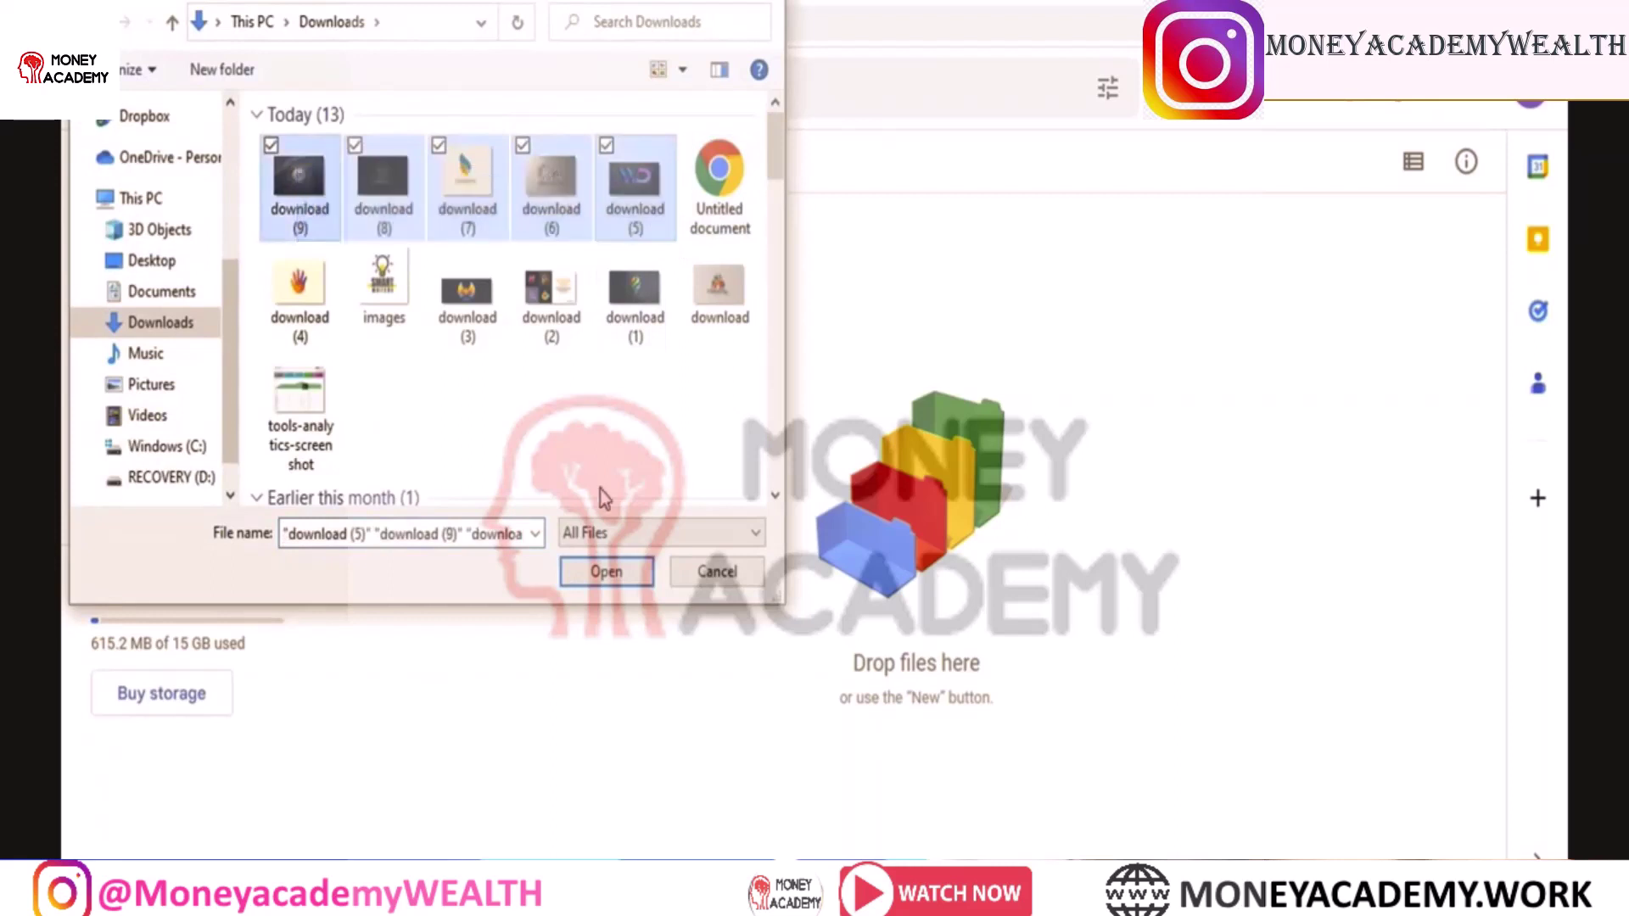
left_click(629, 573)
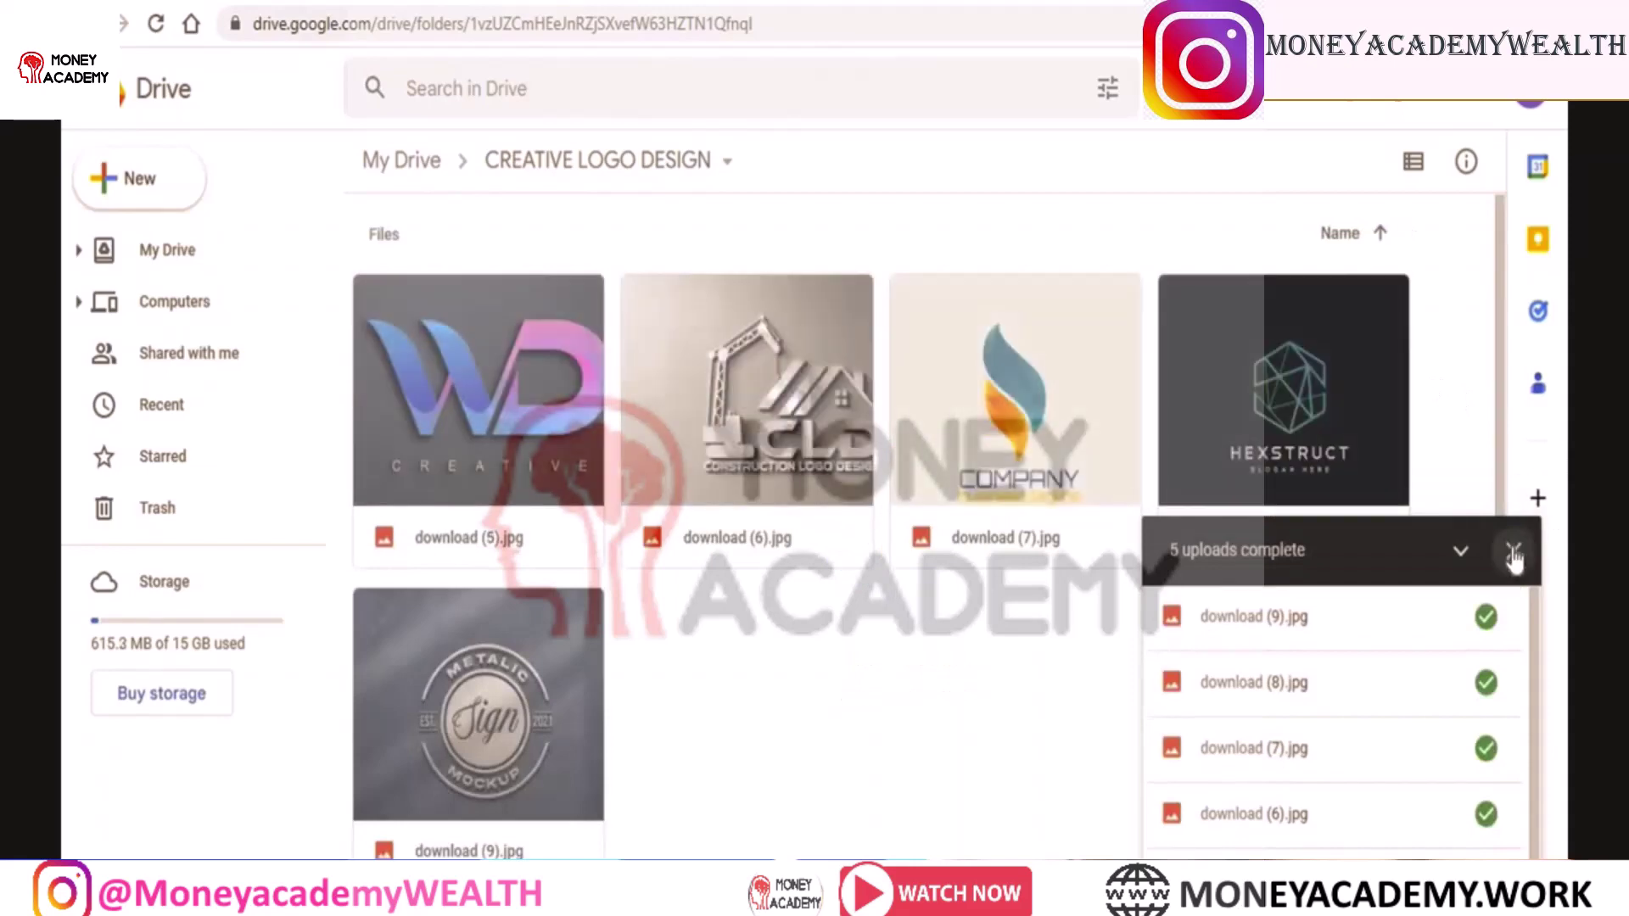
left_click(1514, 550)
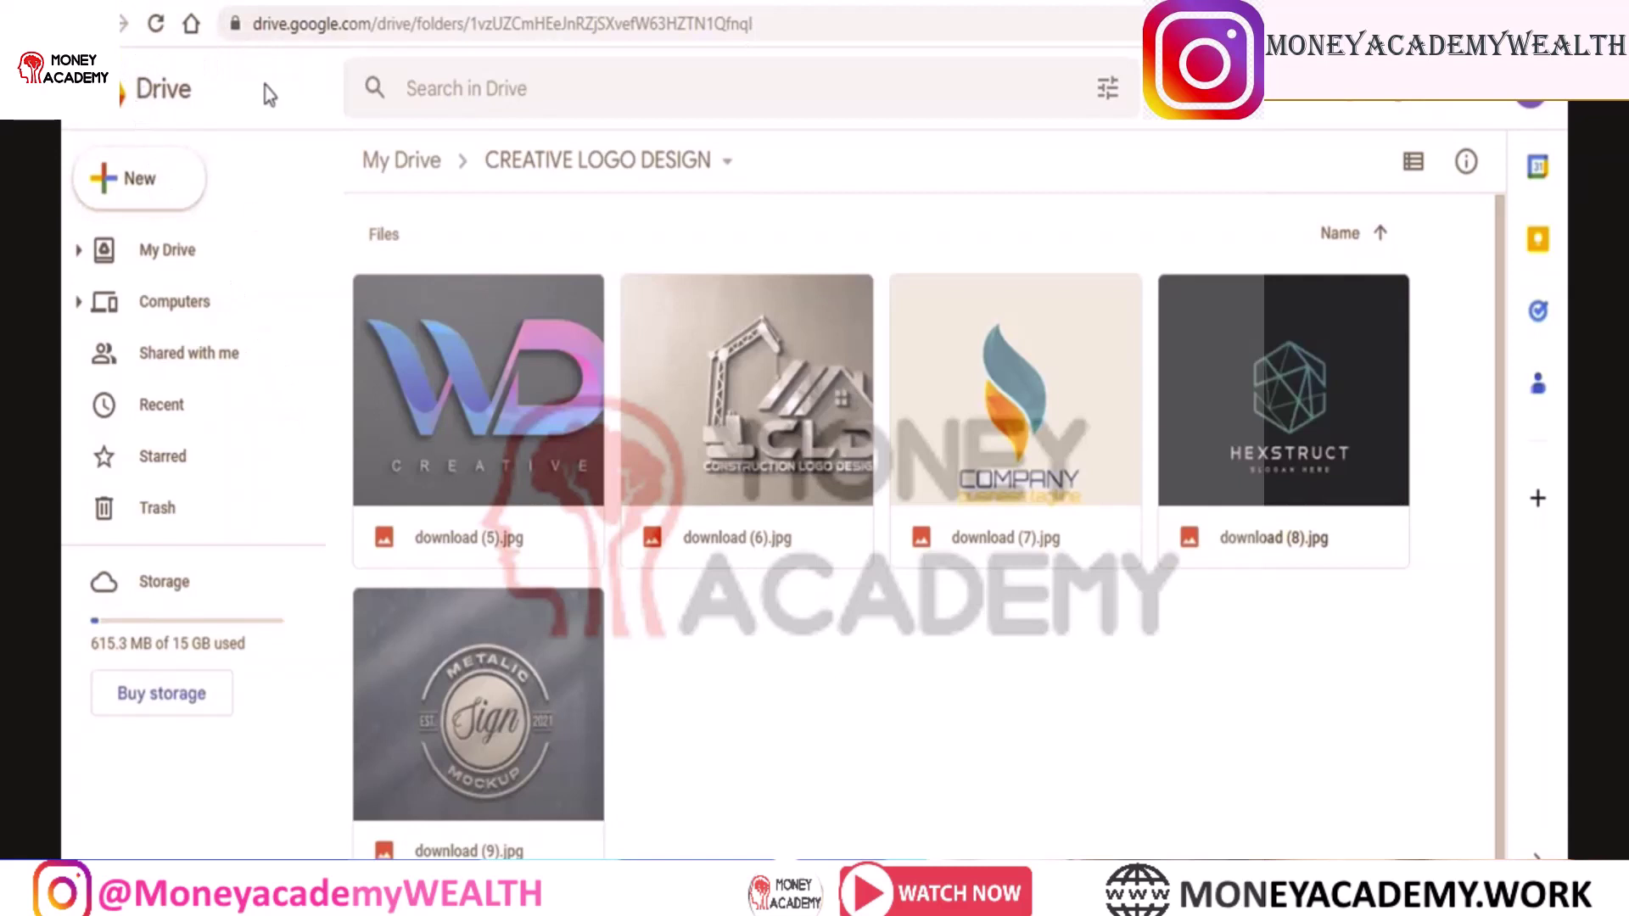
left_click(87, 24)
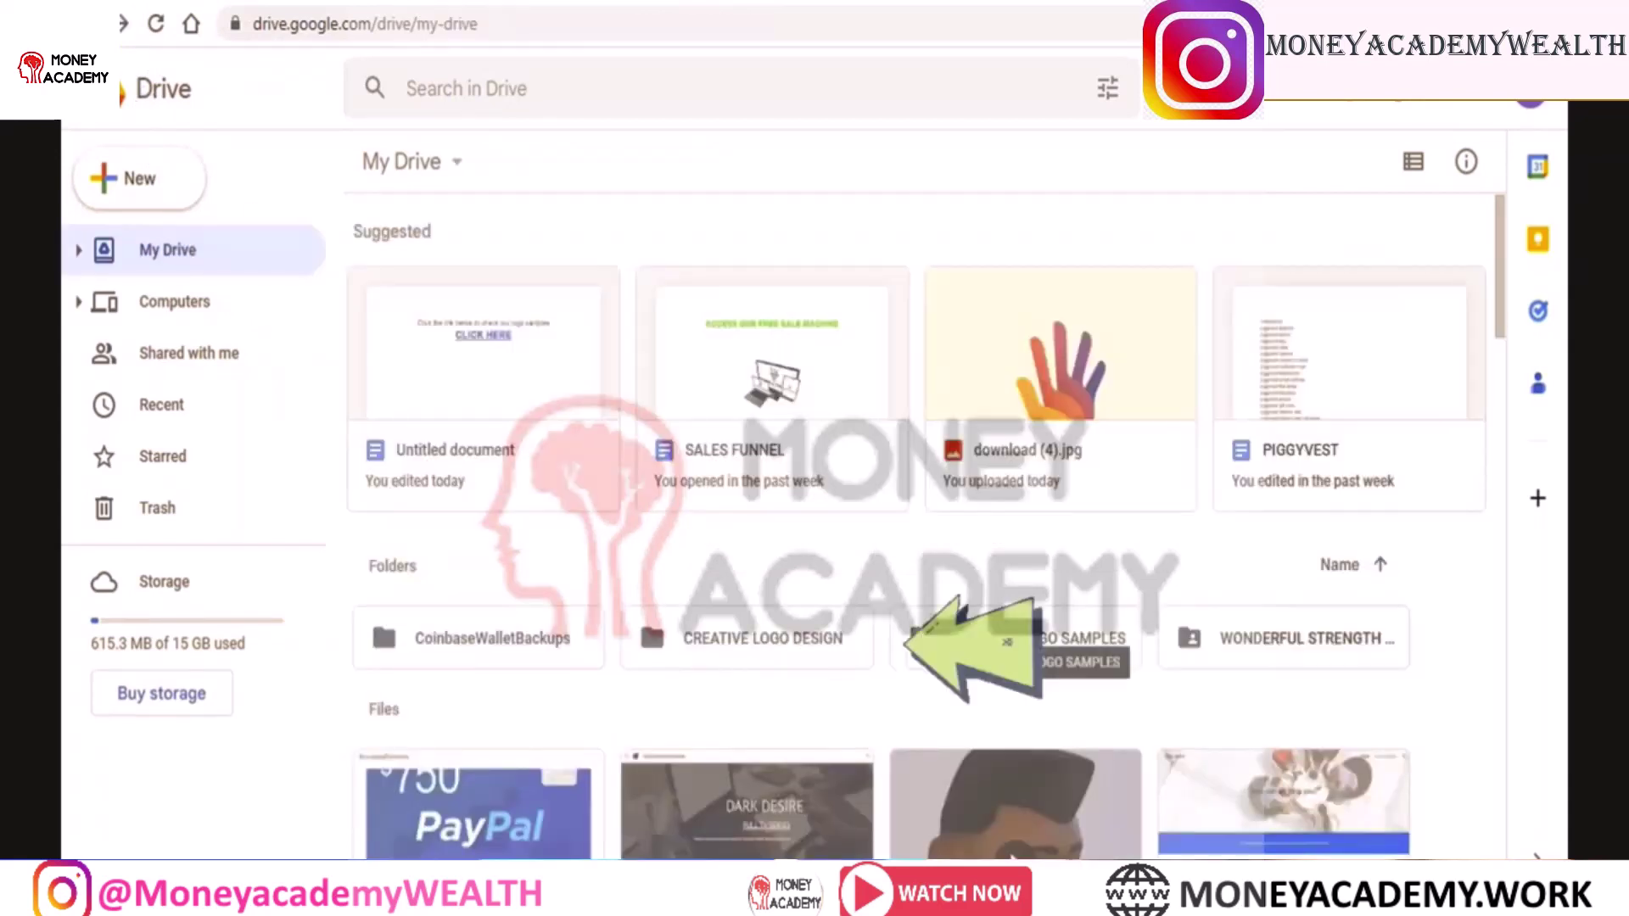
Set CREATIVE LOGO DESIGN's general access to Anyone with the link and copy its share link
right_click(709, 645)
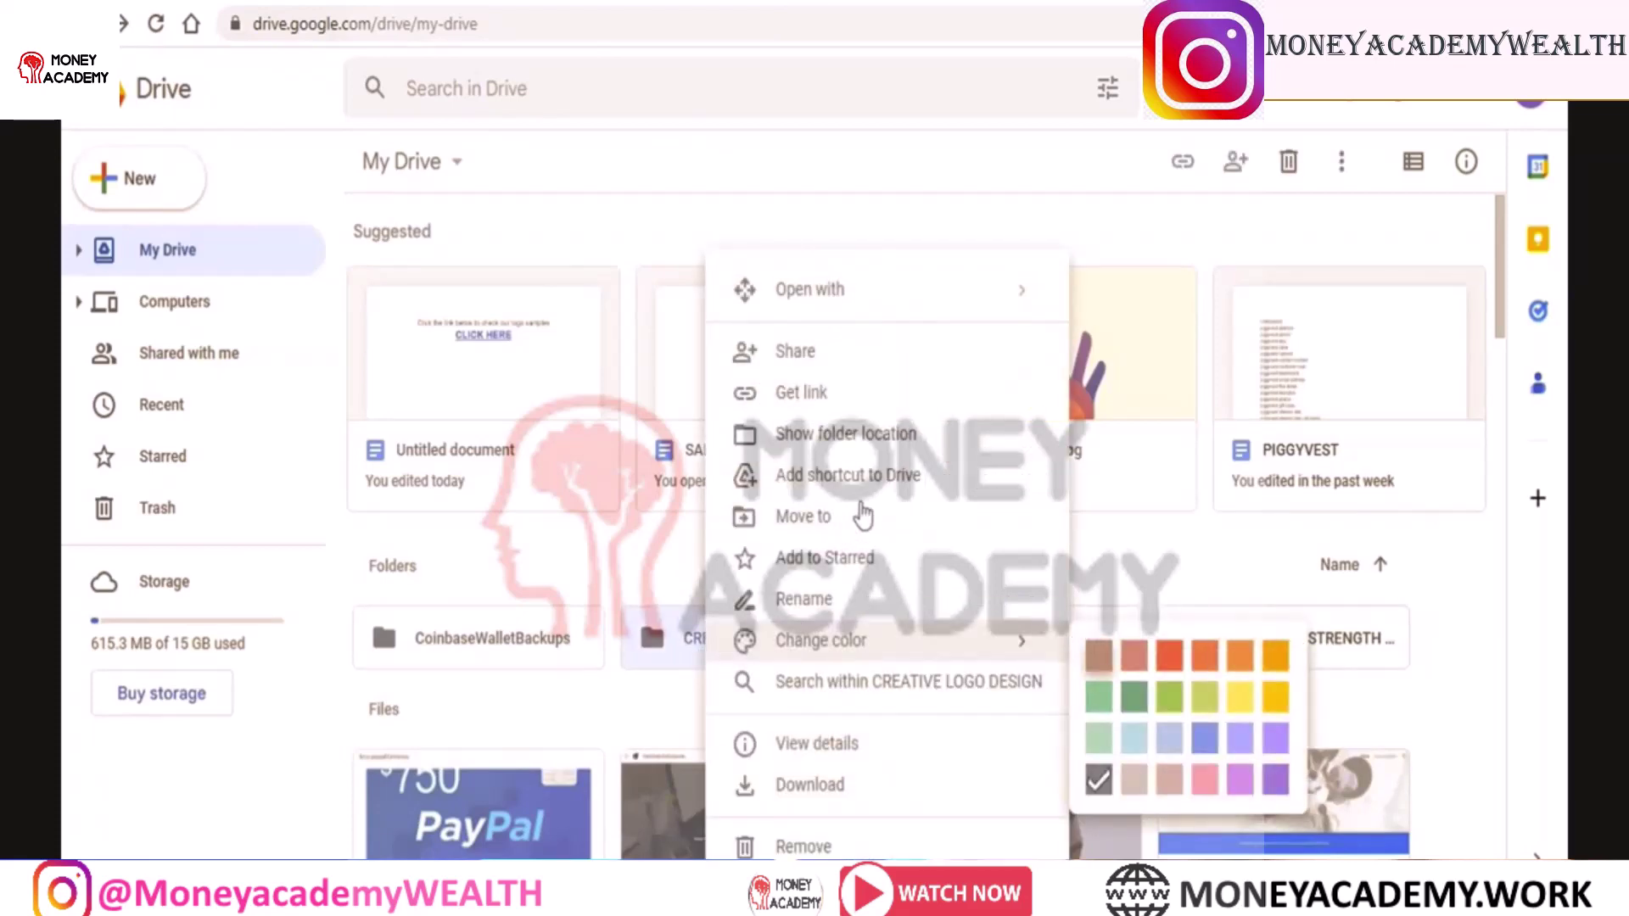
left_click(807, 394)
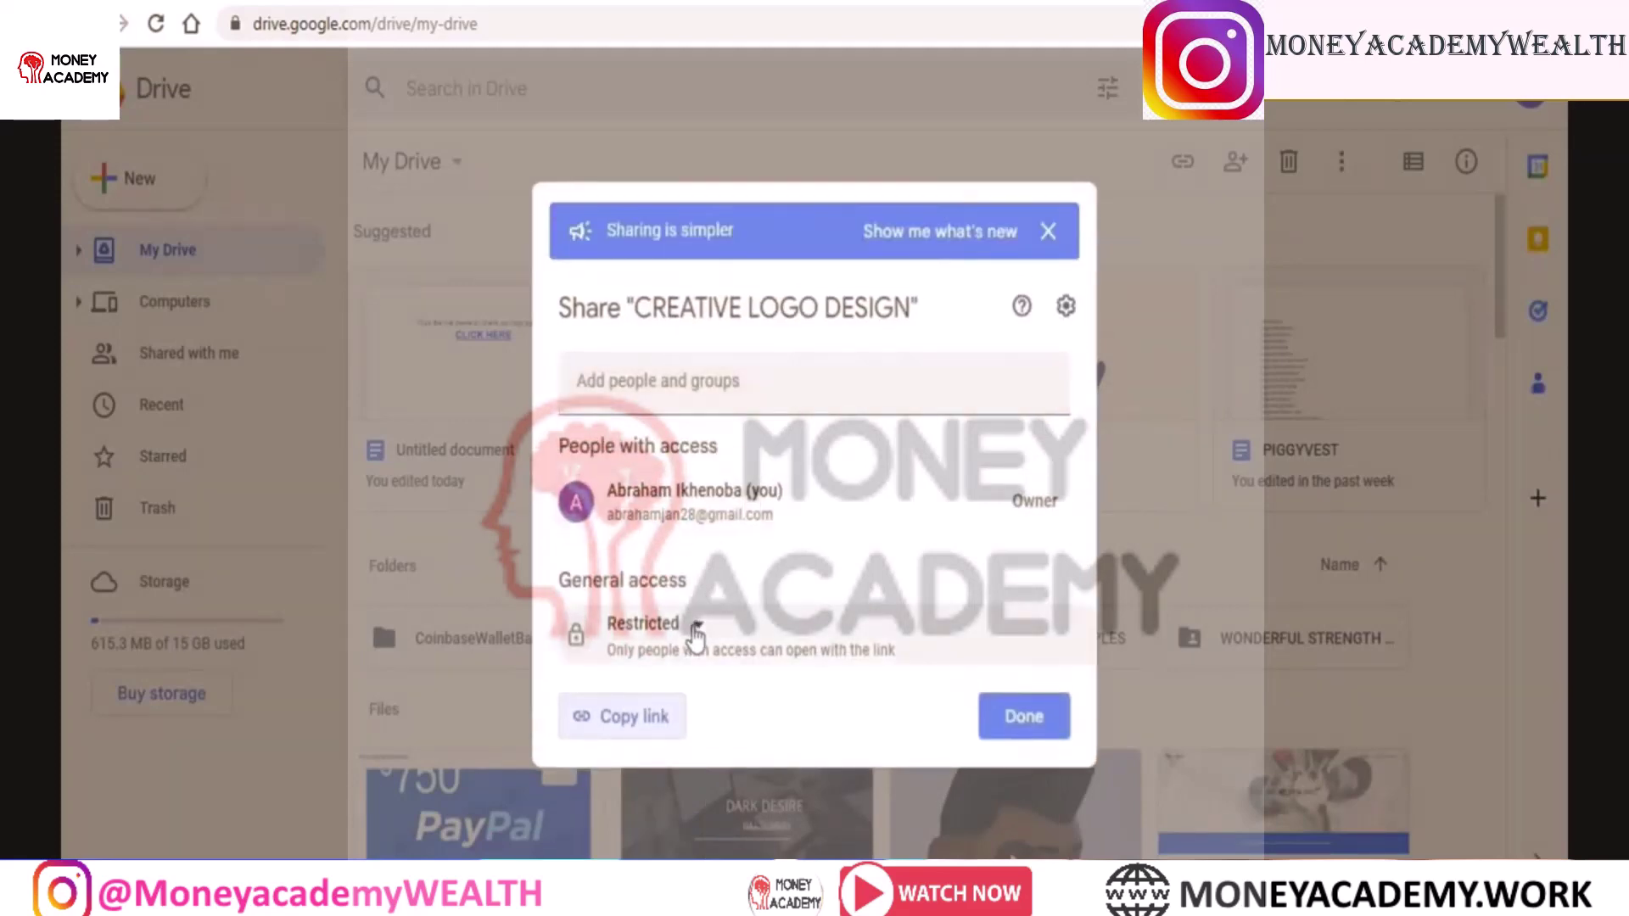
left_click(691, 625)
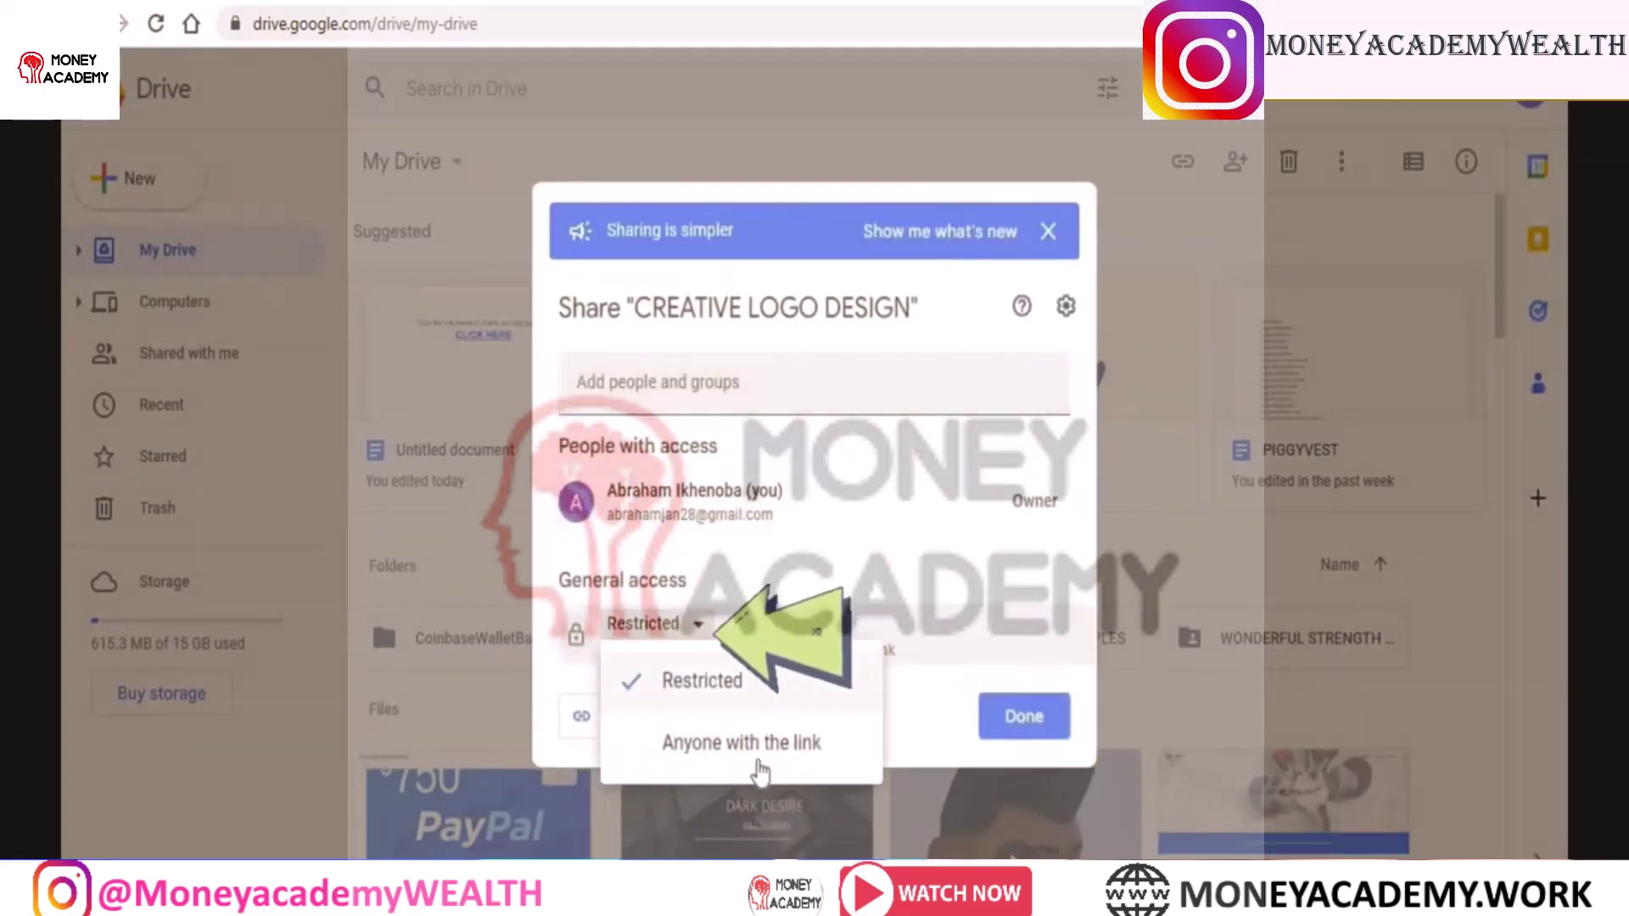
left_click(747, 744)
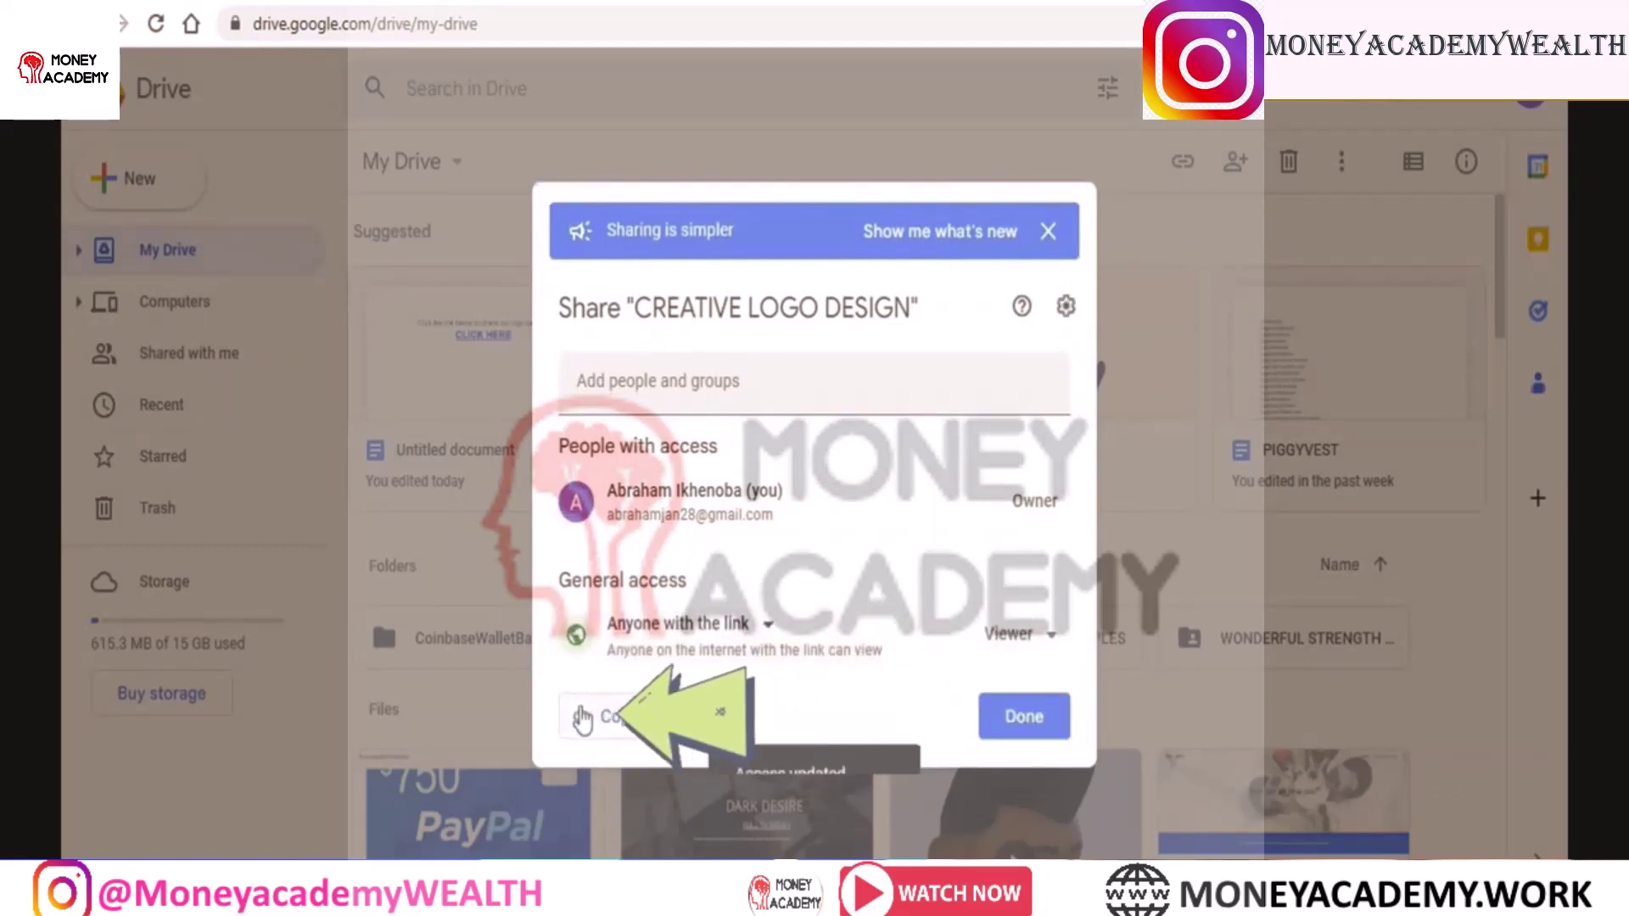
left_click(642, 726)
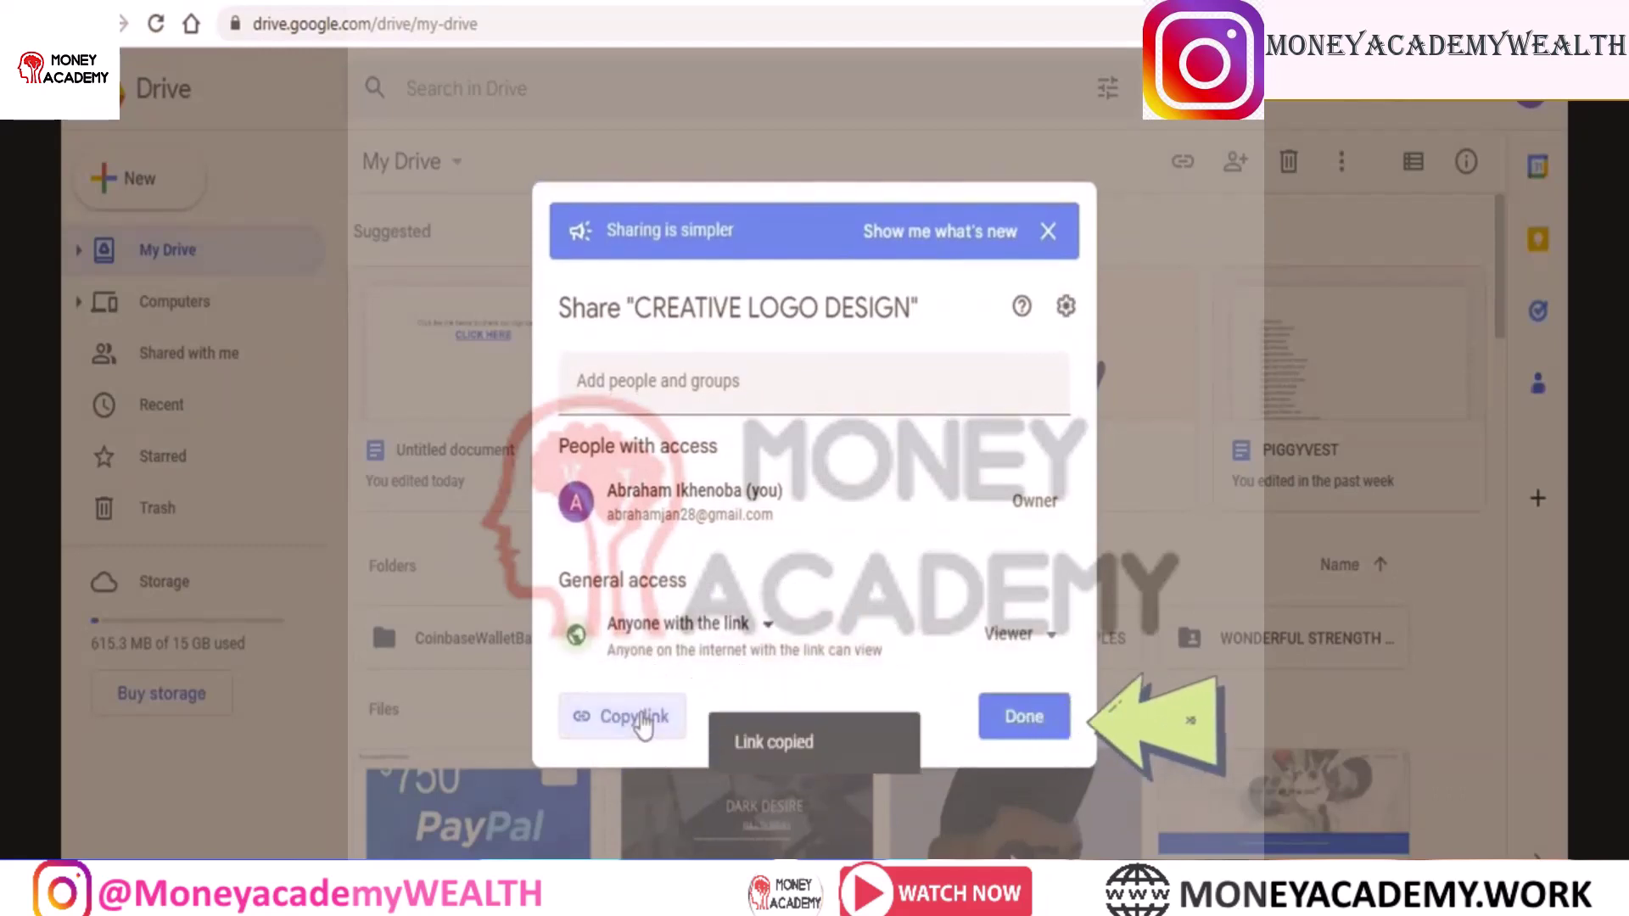
left_click(1024, 718)
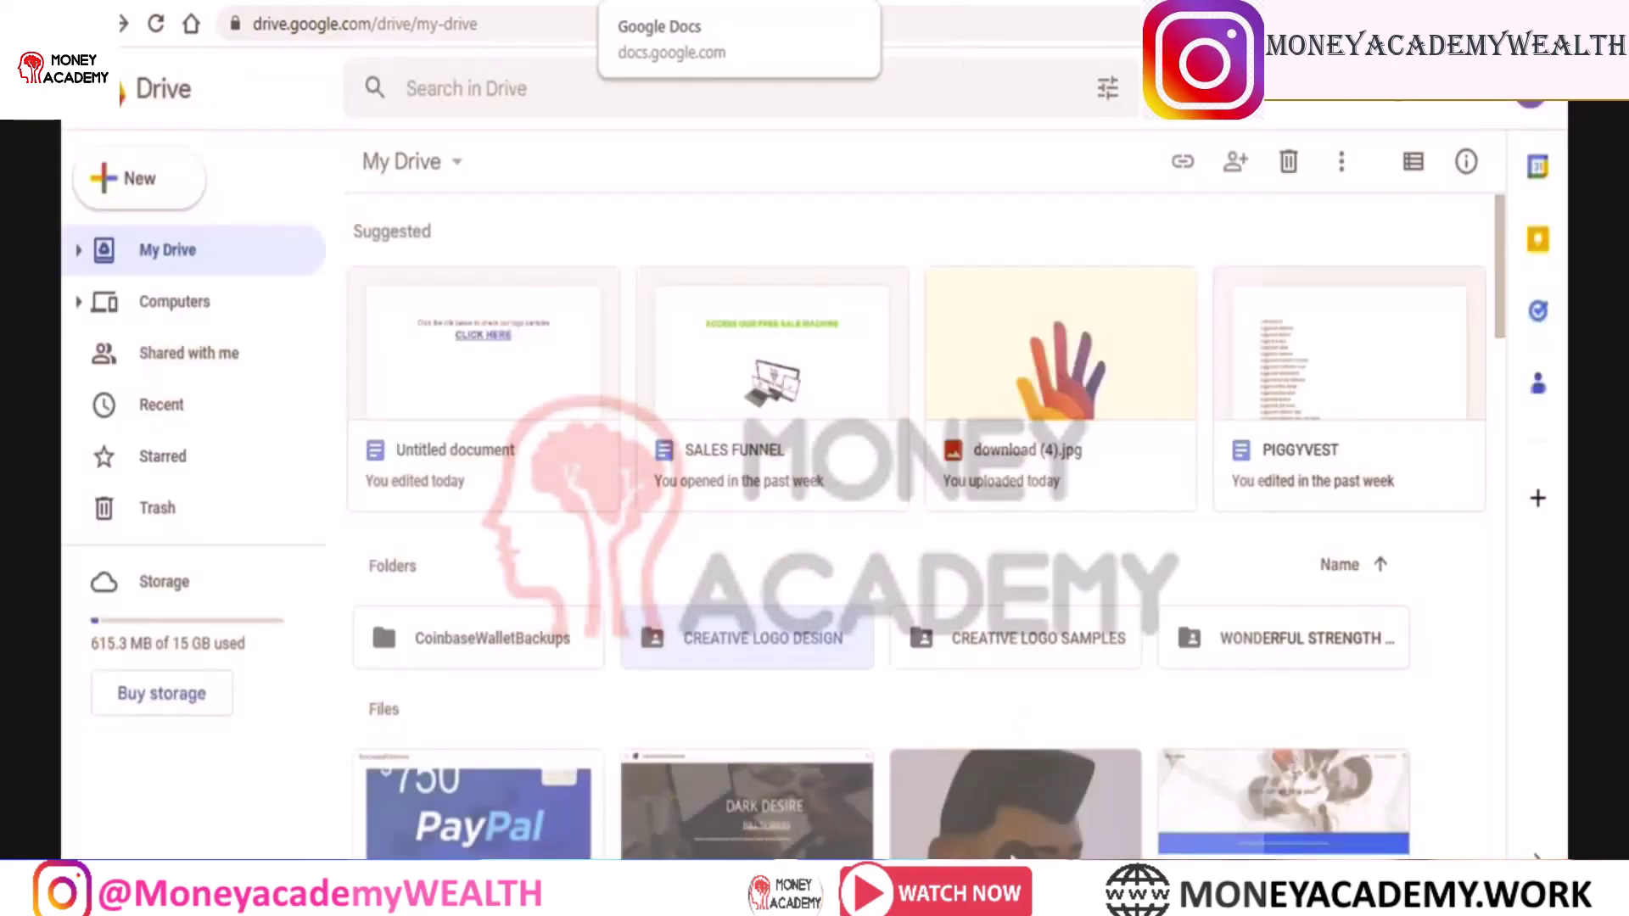
Return to the CPAGrip dashboard and expand Monetization Tools to reach URL / File Lockers
left_click(507, 2)
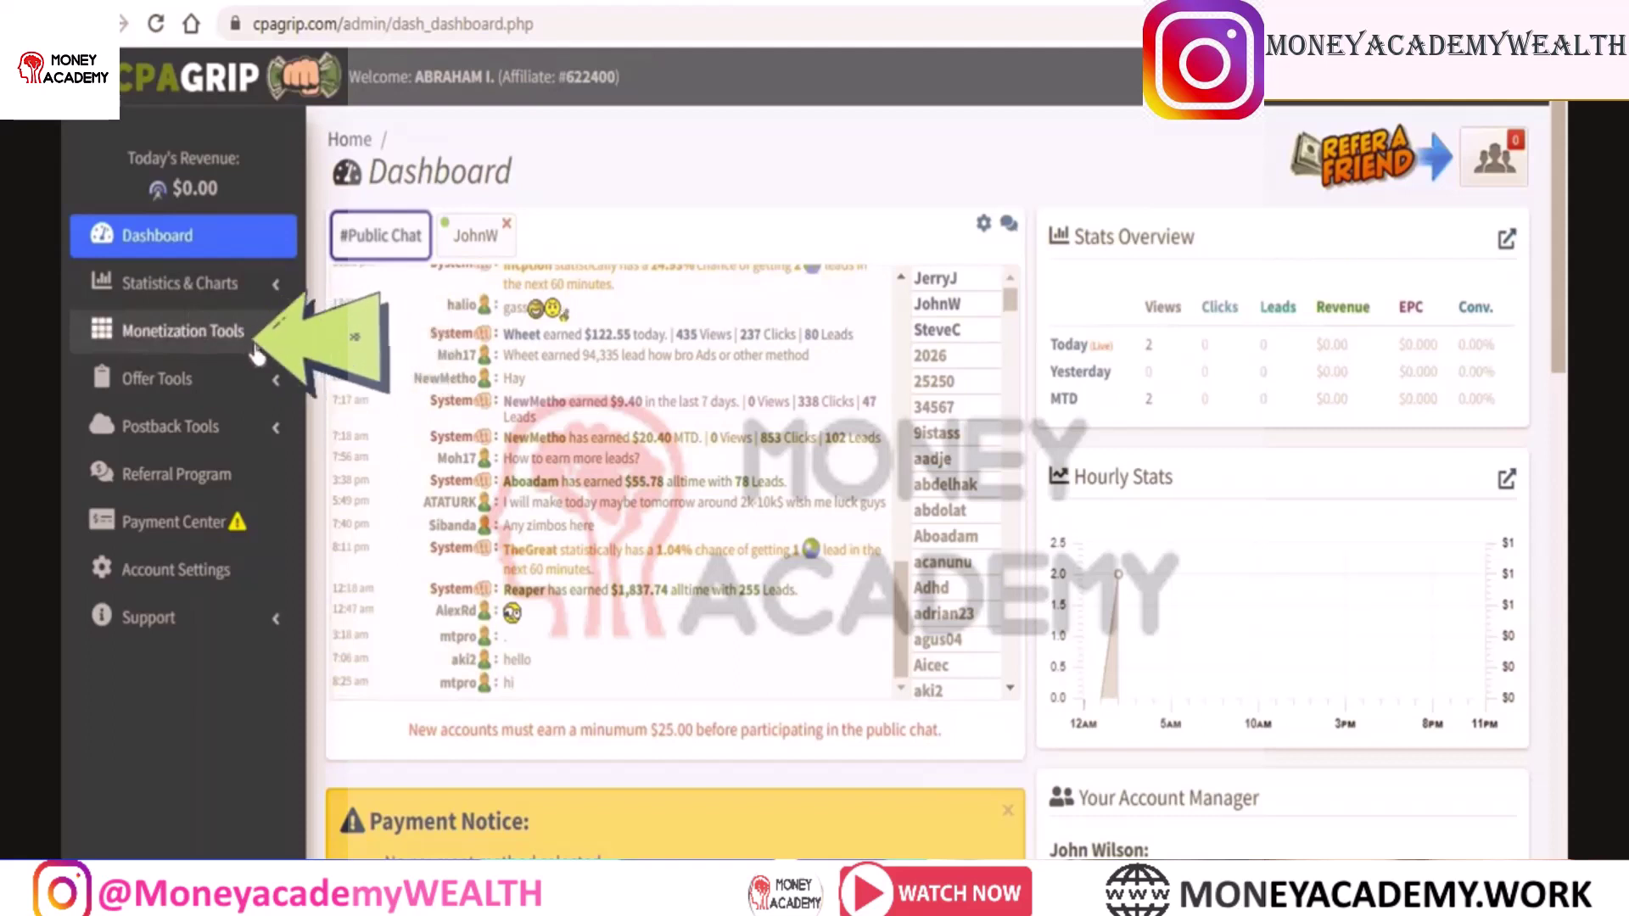
left_click(210, 335)
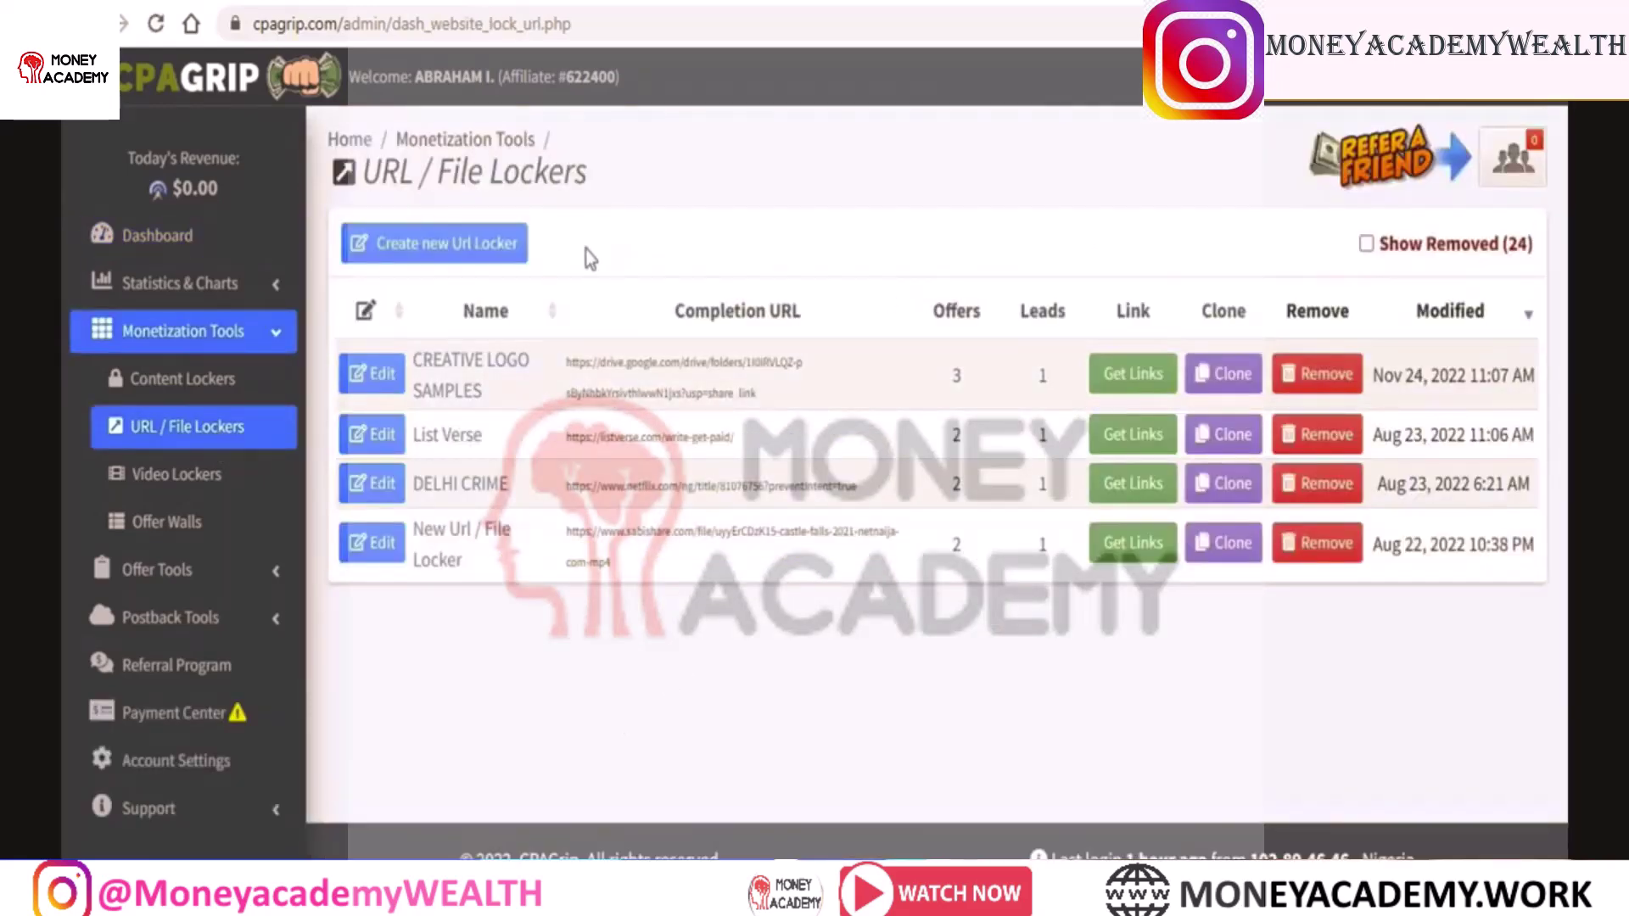
Create a new URL locker and agree to the Terms of Service to reach its editor
left_click(449, 246)
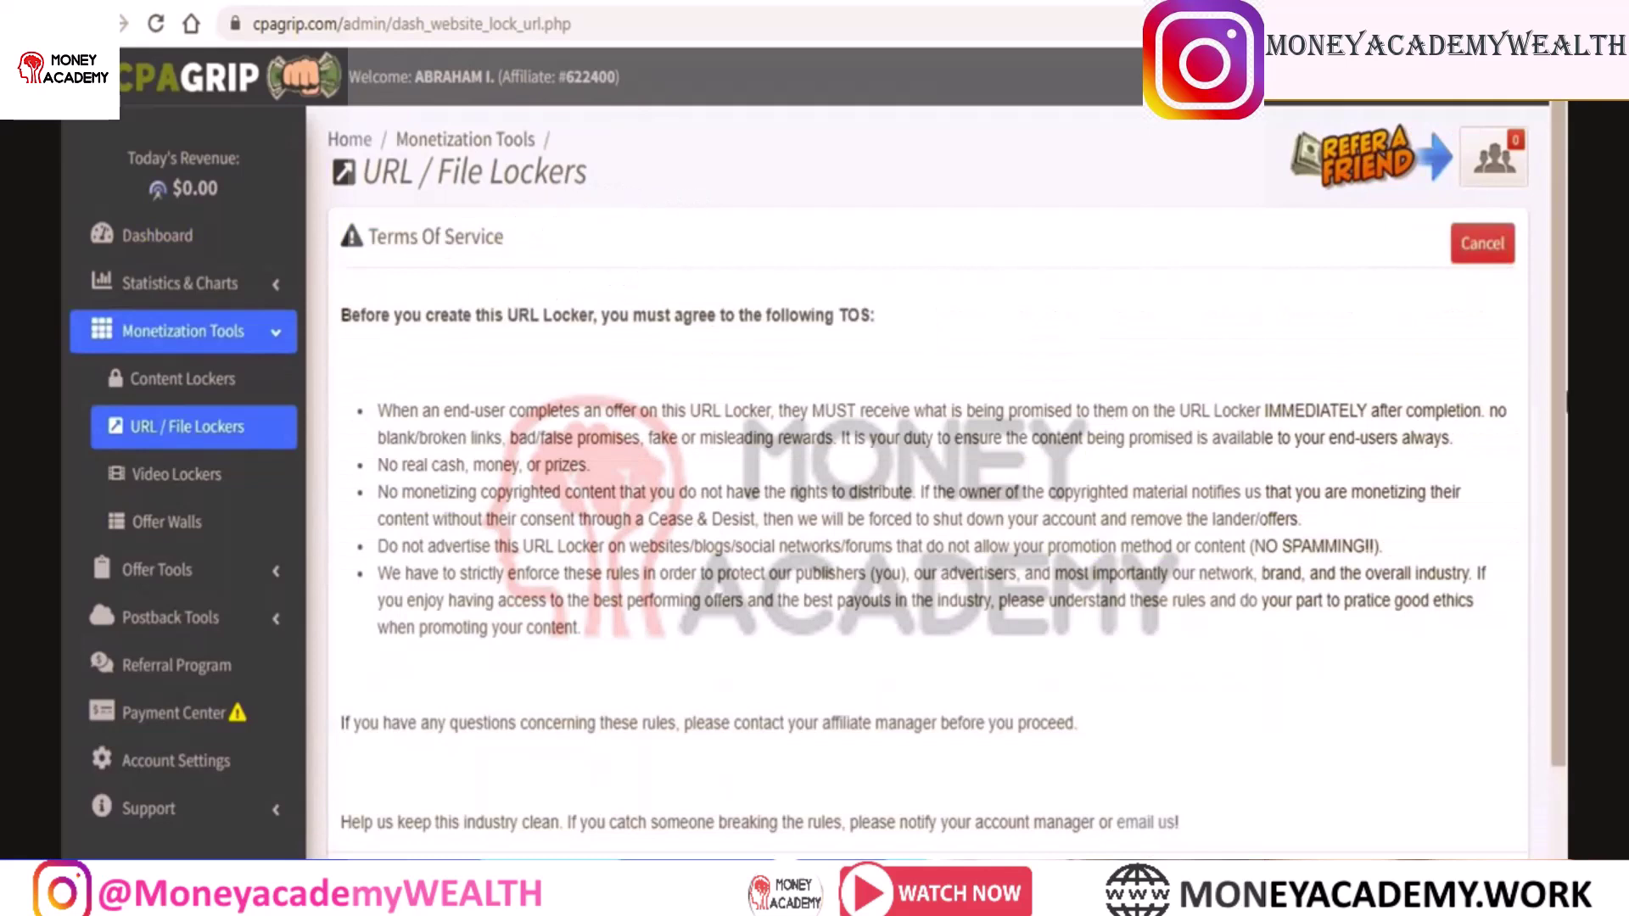
scroll(933, 476, "down", 2)
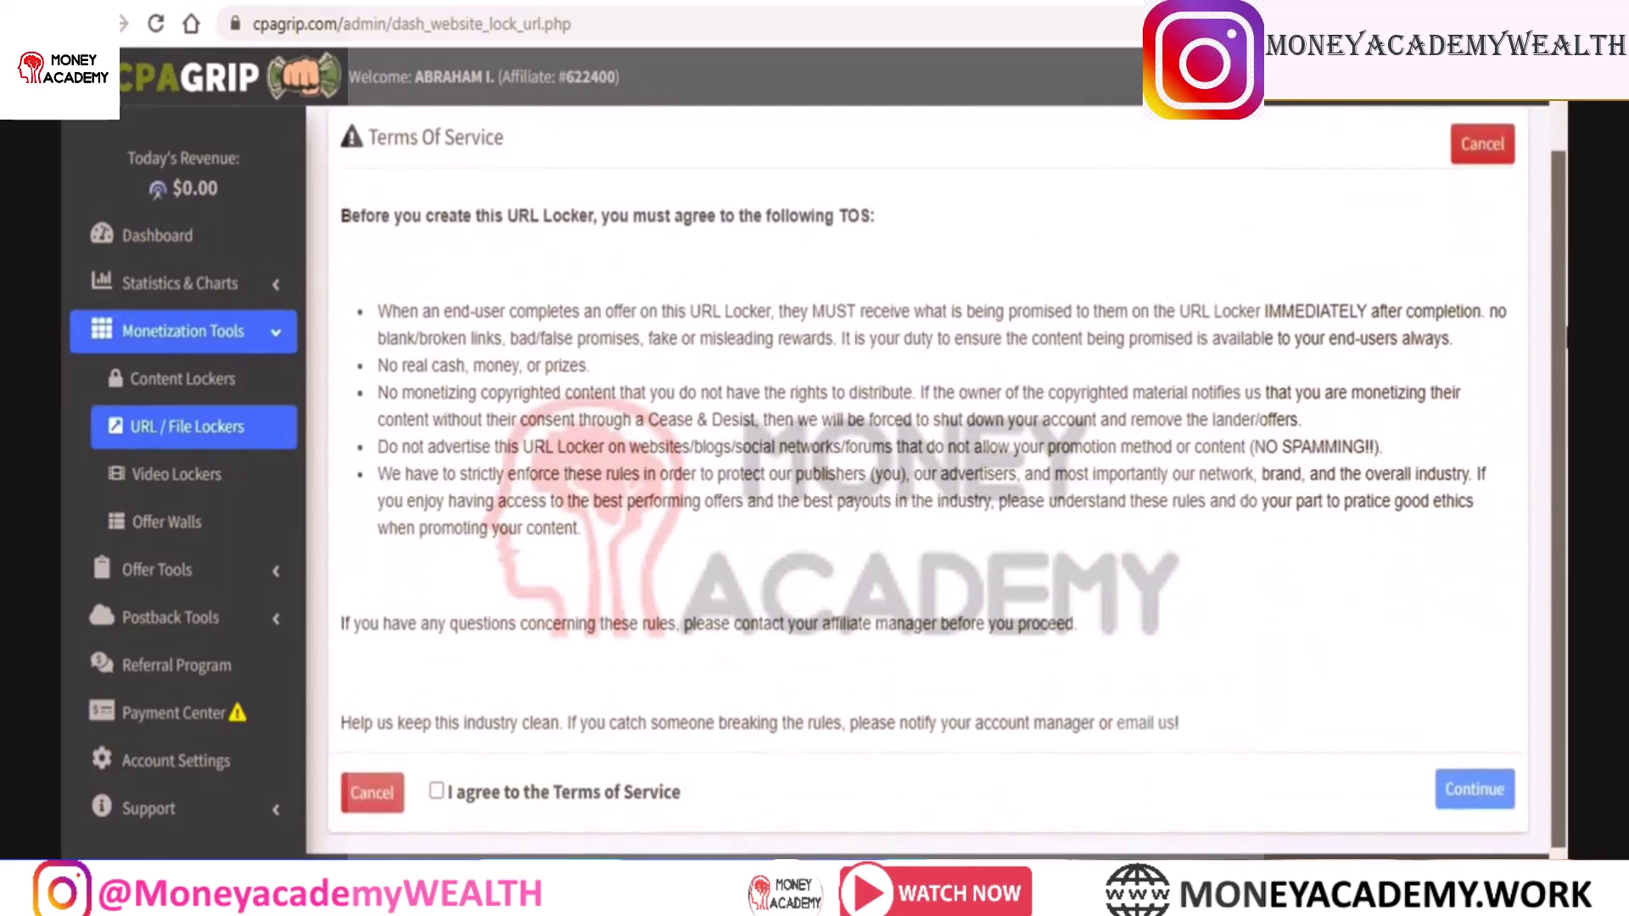
left_click(436, 800)
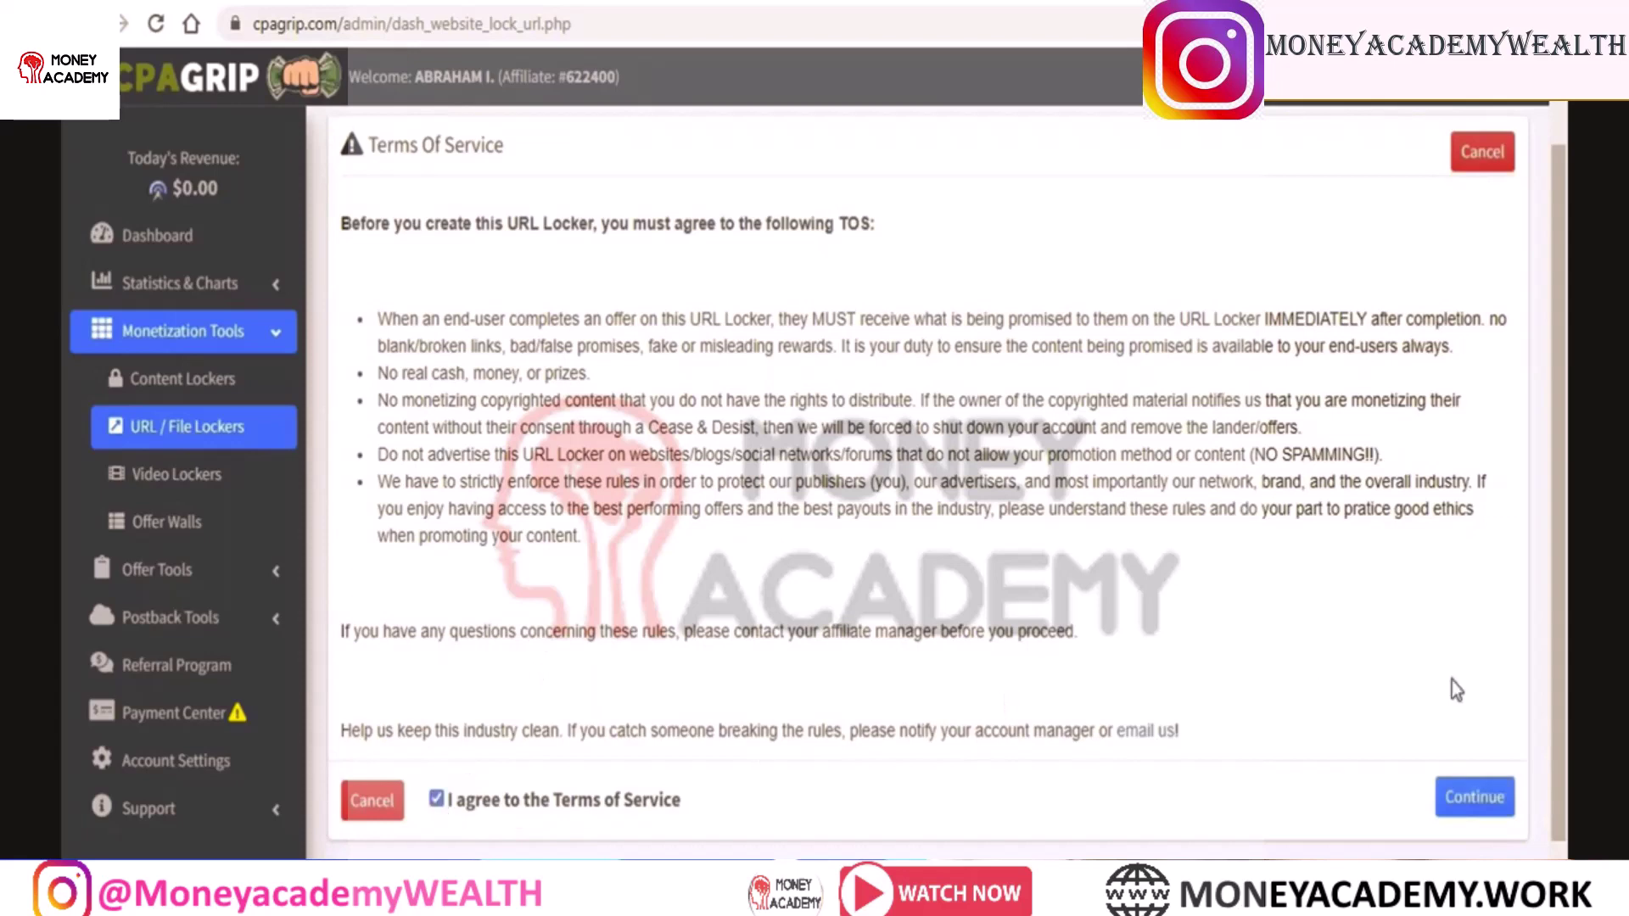
left_click(1500, 794)
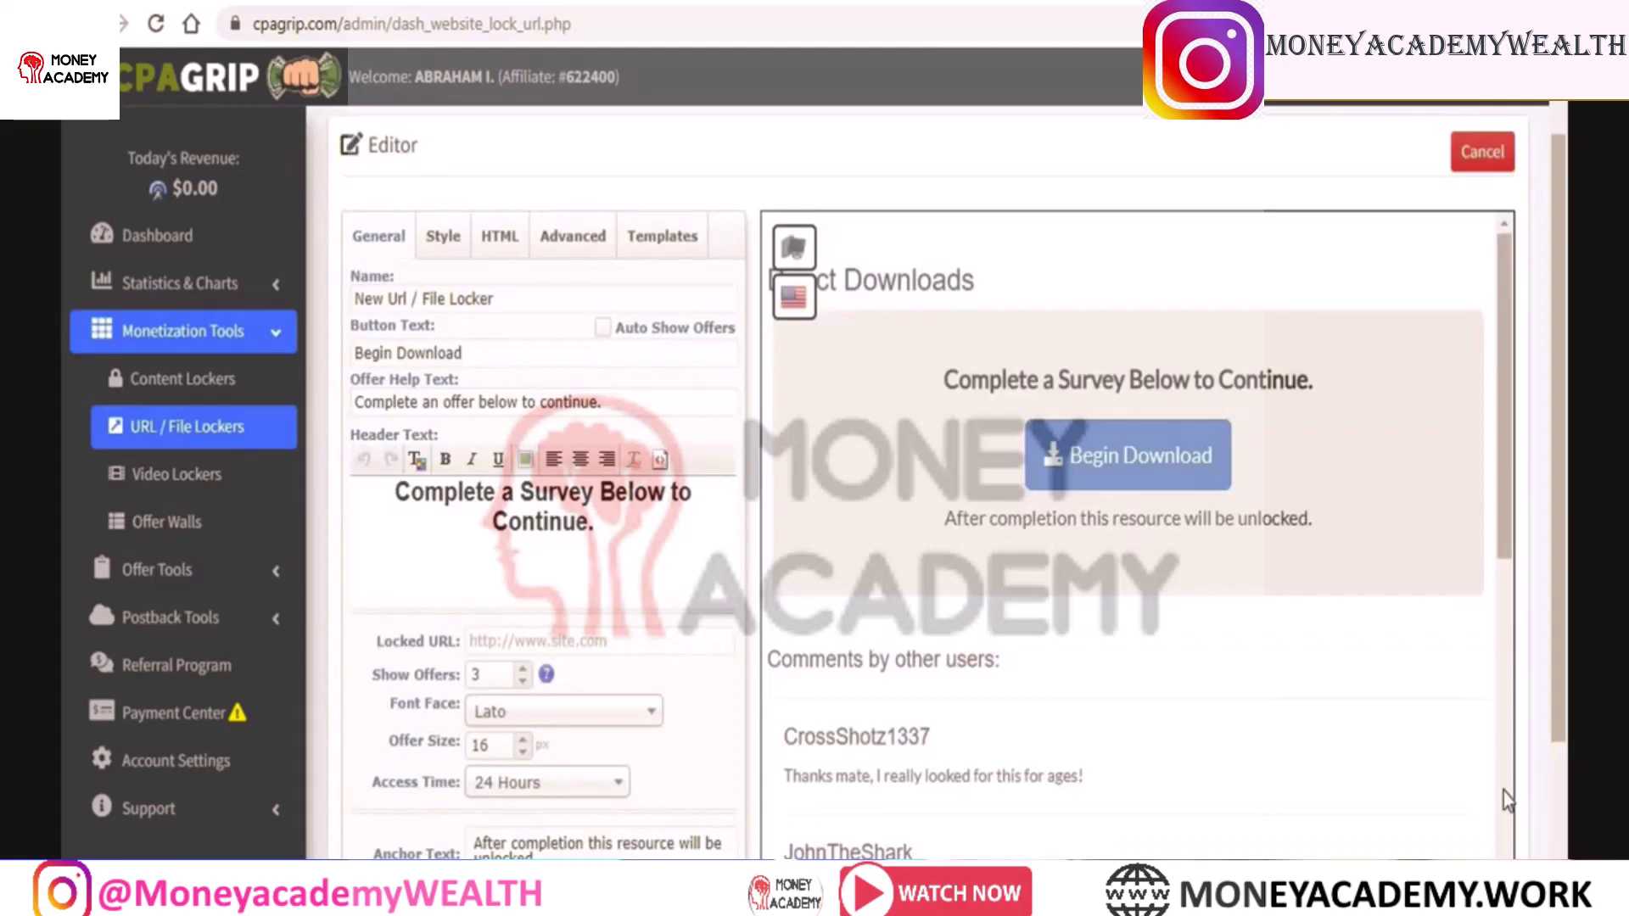
Apply the Human Verification template to the locker and return to its General settings
left_click(657, 242)
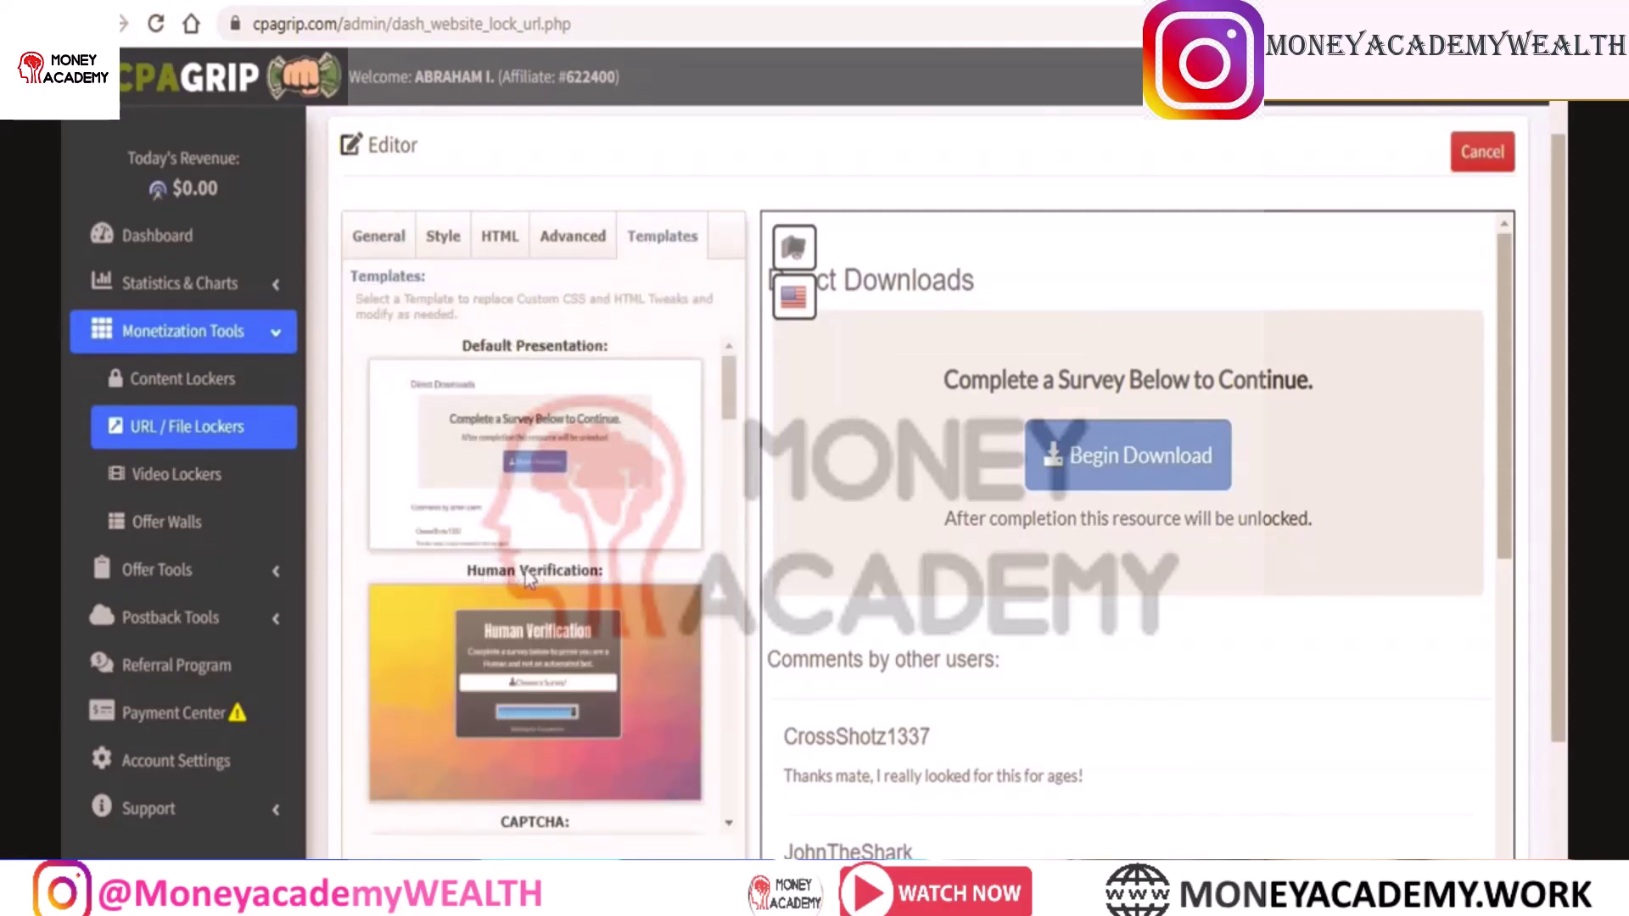
left_click(574, 660)
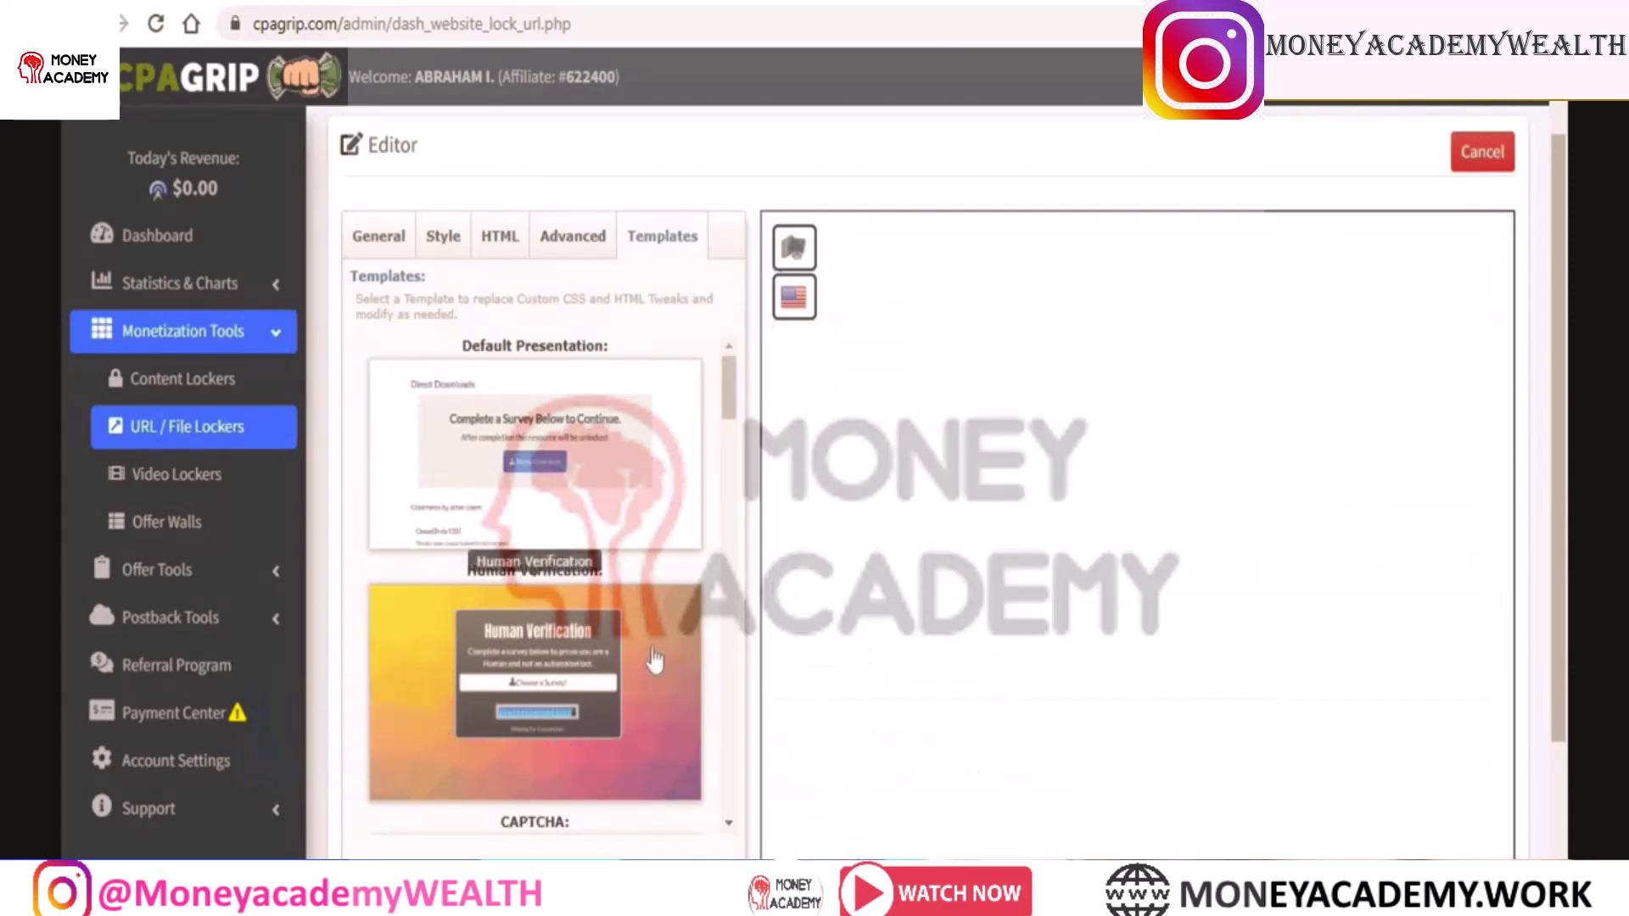
left_click(355, 241)
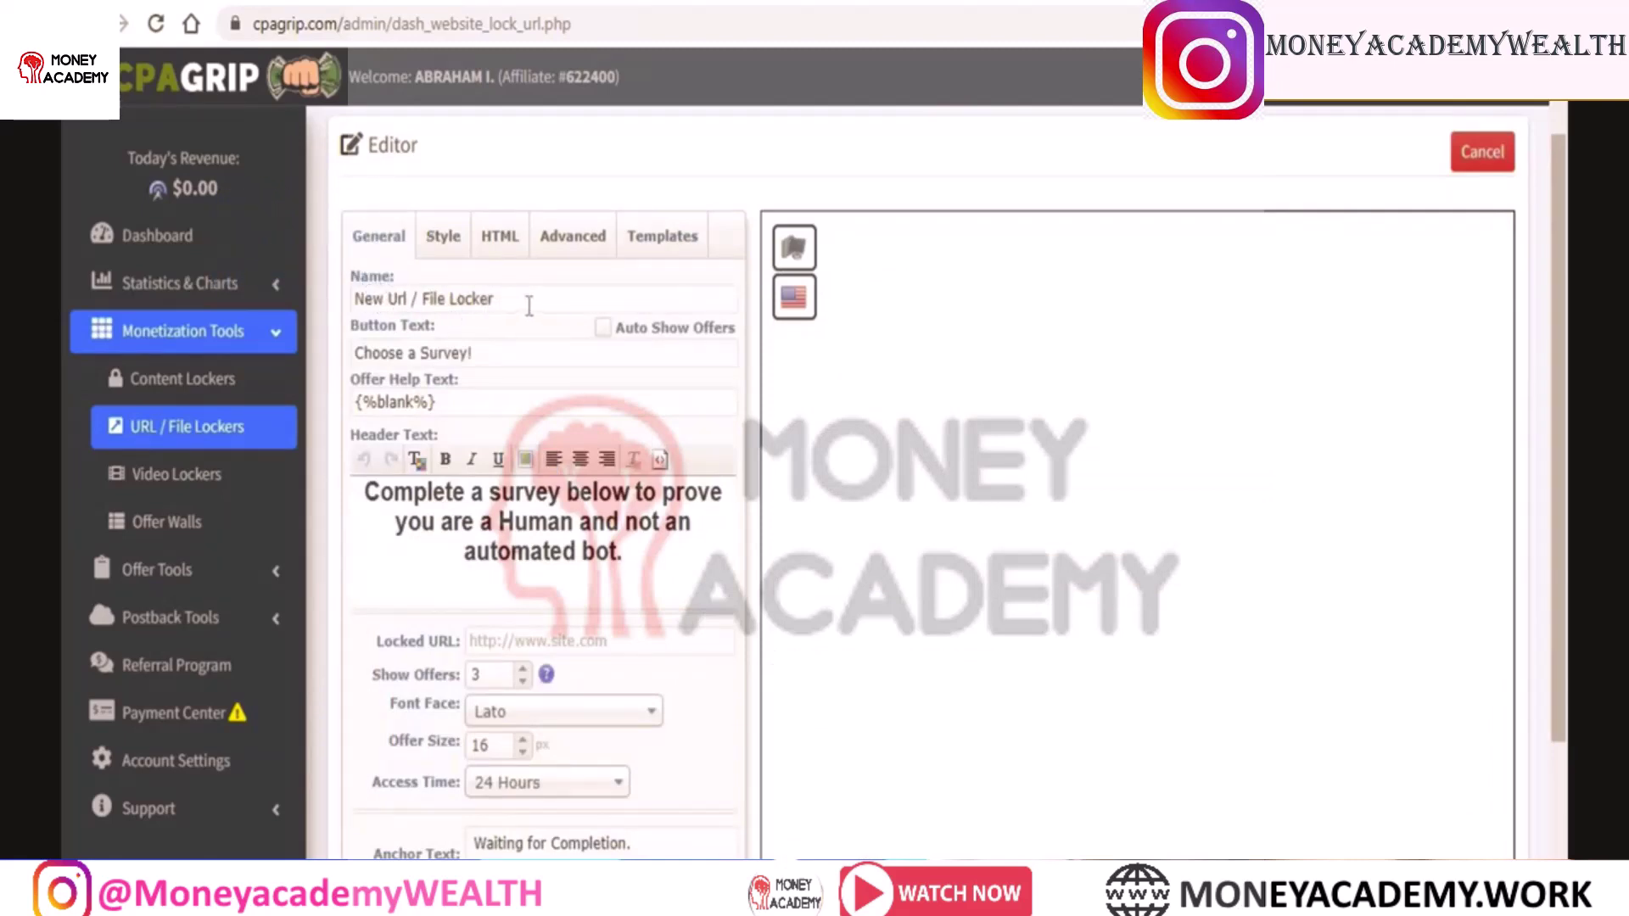
Rename the locker to CREATIVE LOGO DESIGN and set its access time to Forever
left_click_drag(529, 306, 352, 303)
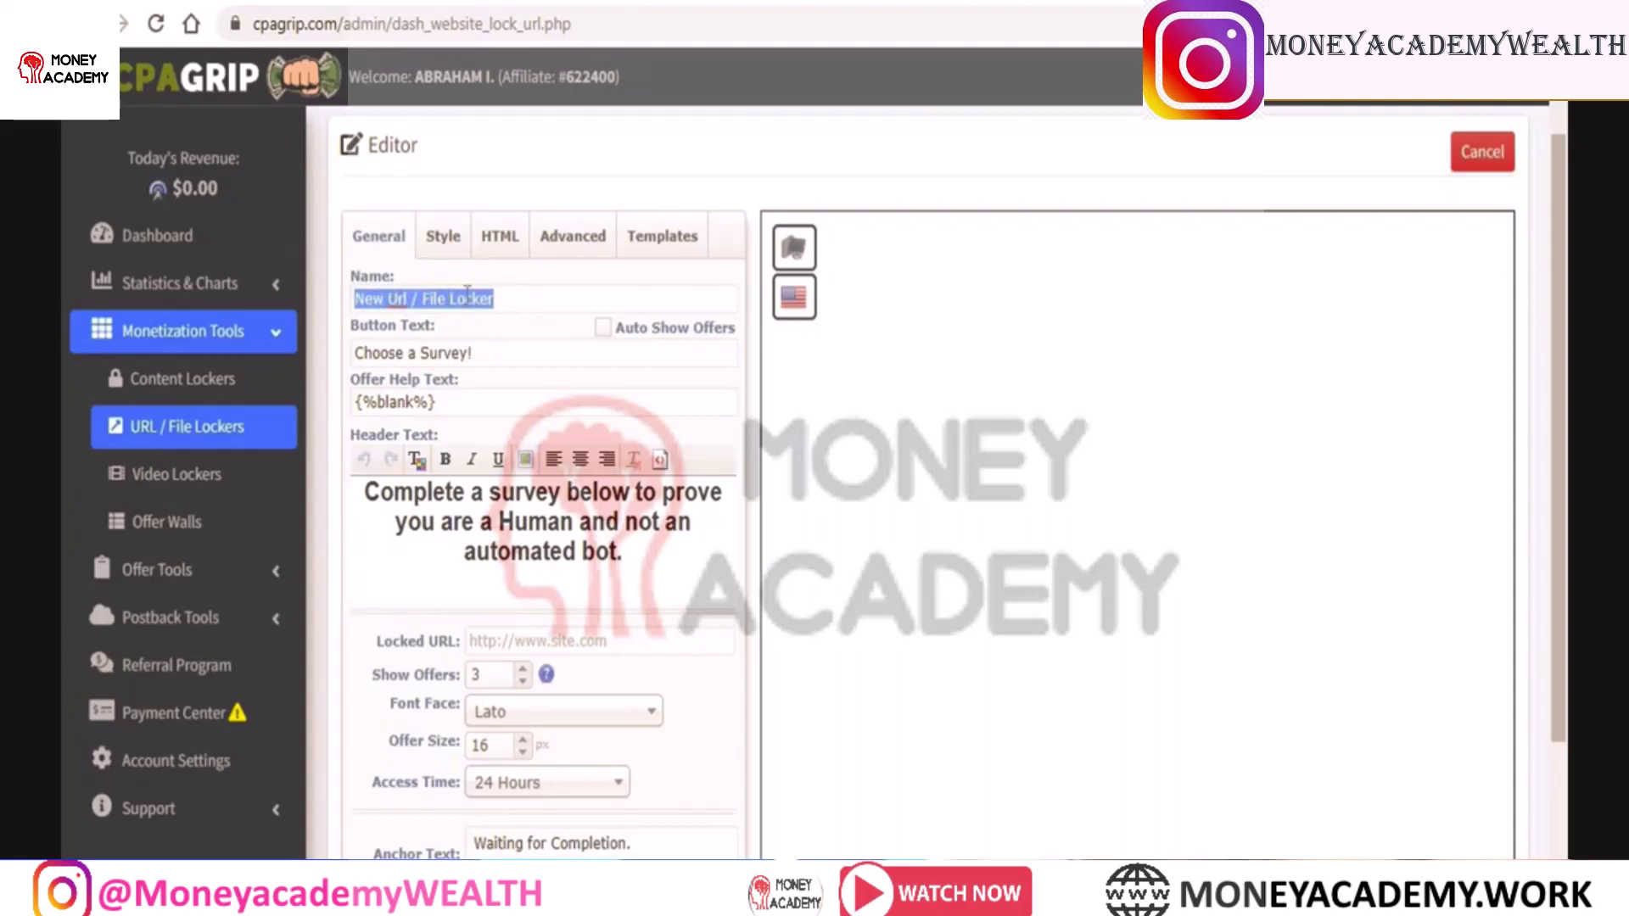
type("CREATIVE LOGO DESIGN")
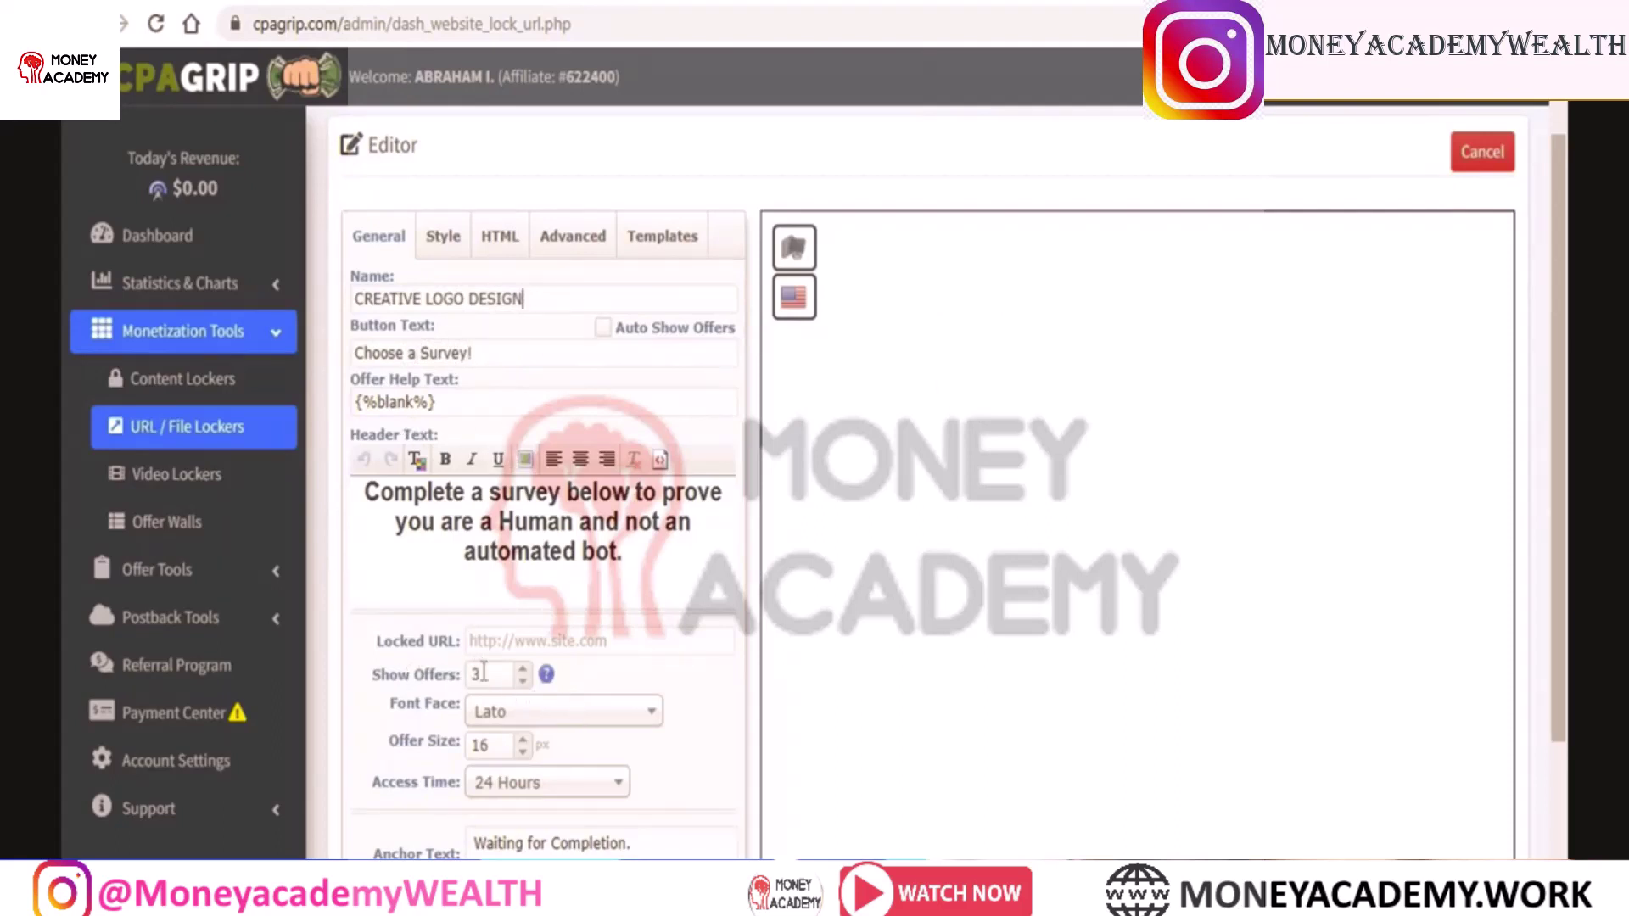
left_click_drag(1566, 297, 1550, 385)
left_click(547, 600)
scroll(620, 531, "up", 2)
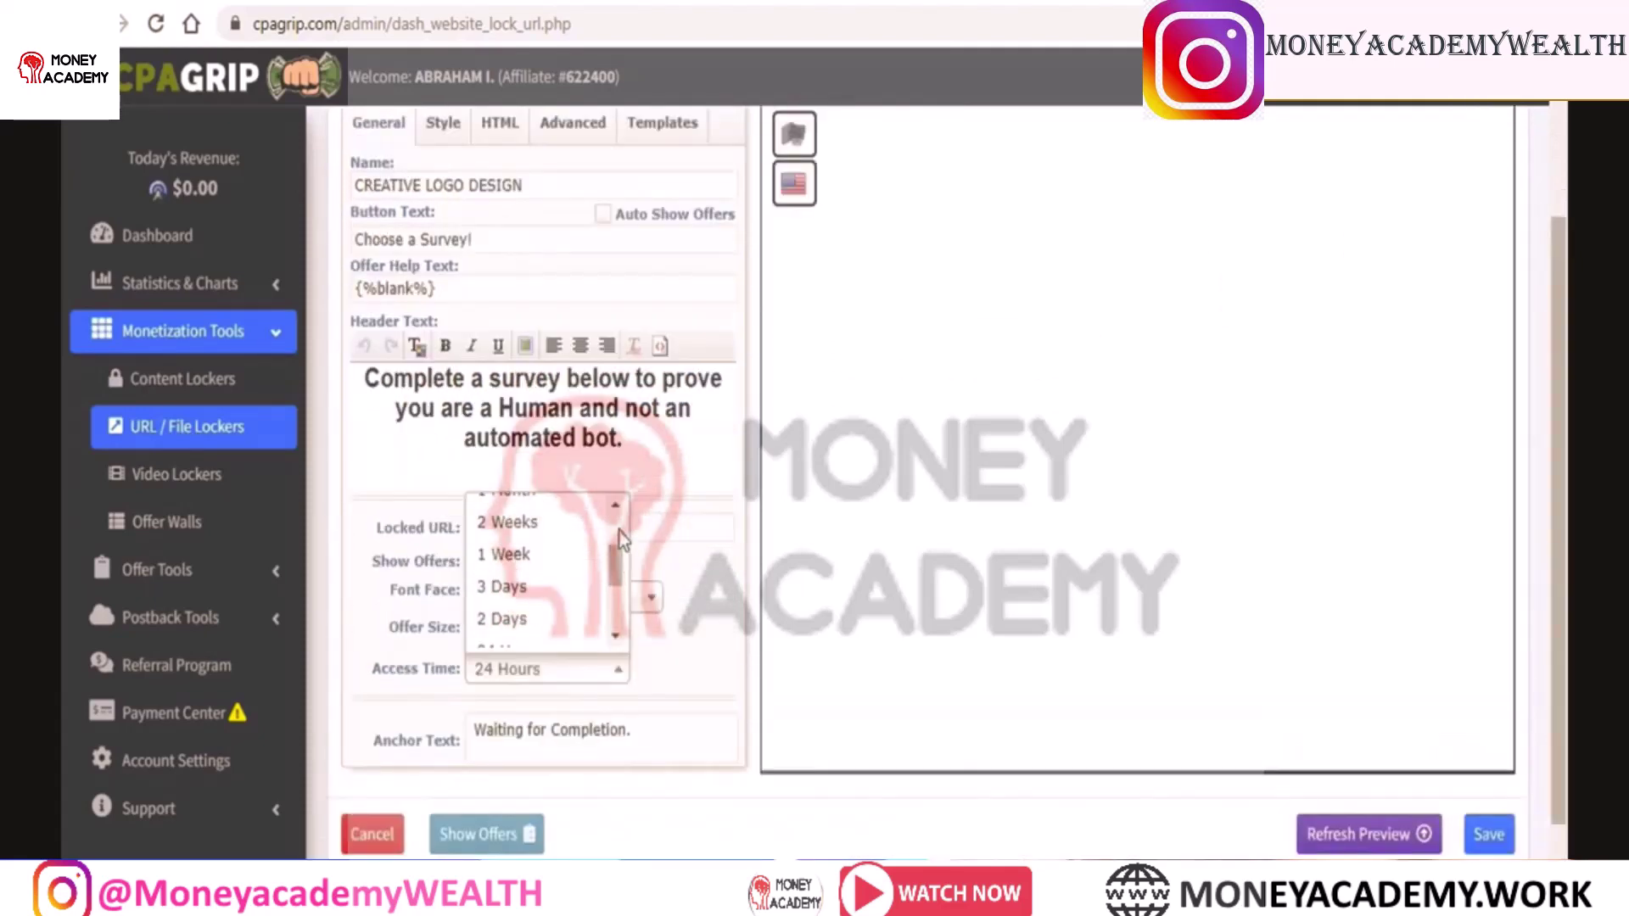
left_click(522, 509)
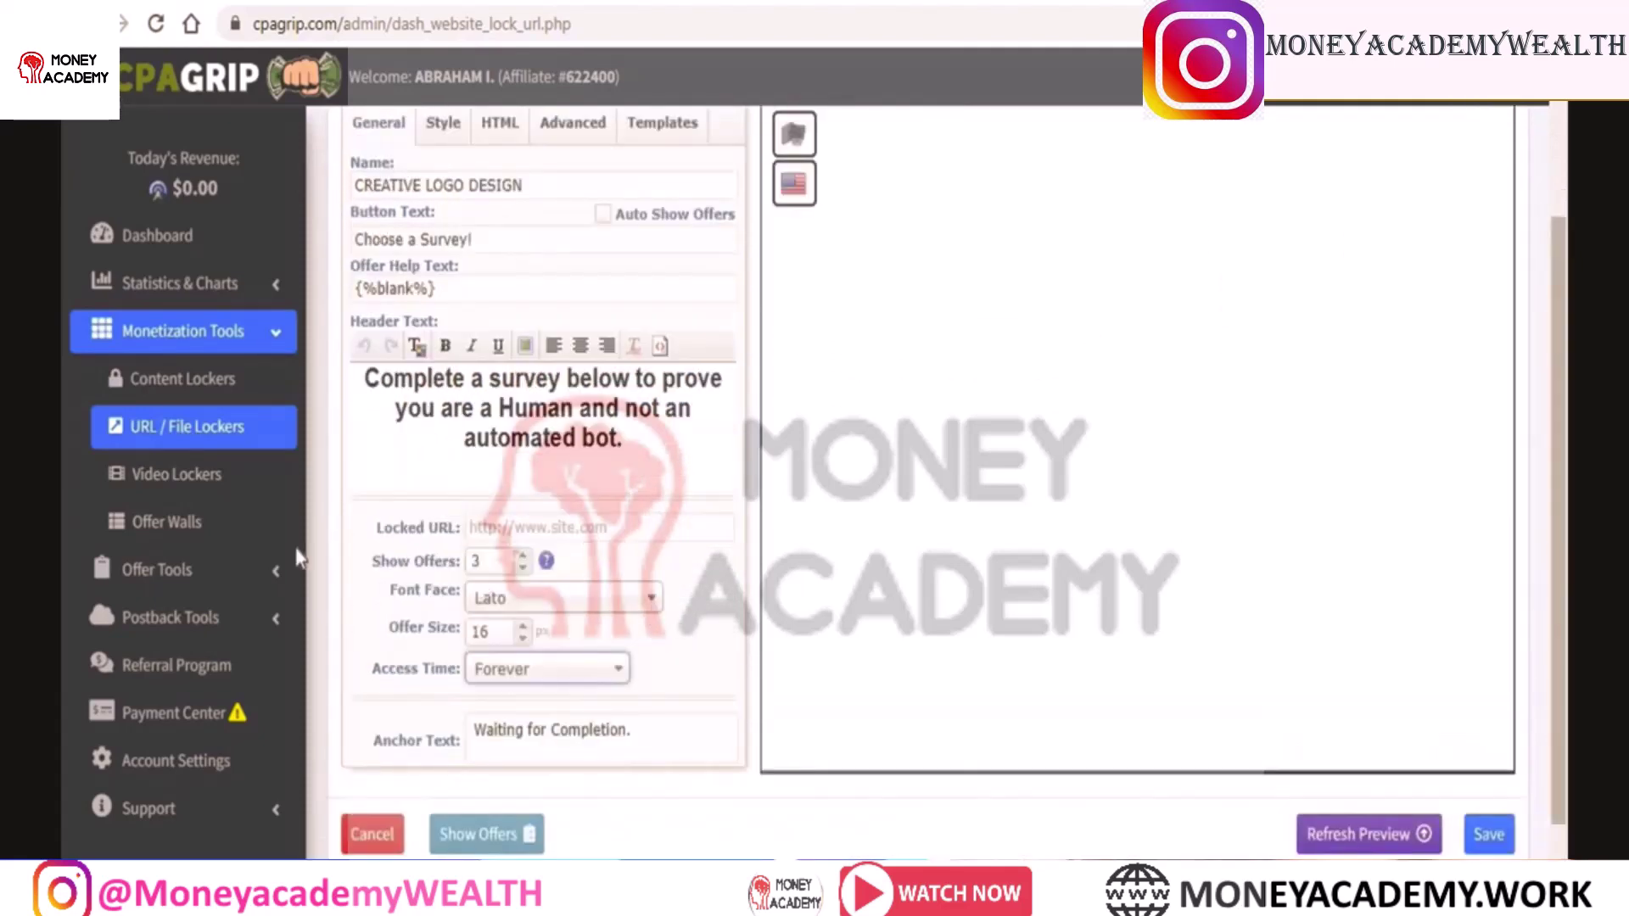
Paste the copied Google Drive folder share link into the Locked URL field
left_click_drag(1561, 355, 1559, 240)
left_click(525, 688)
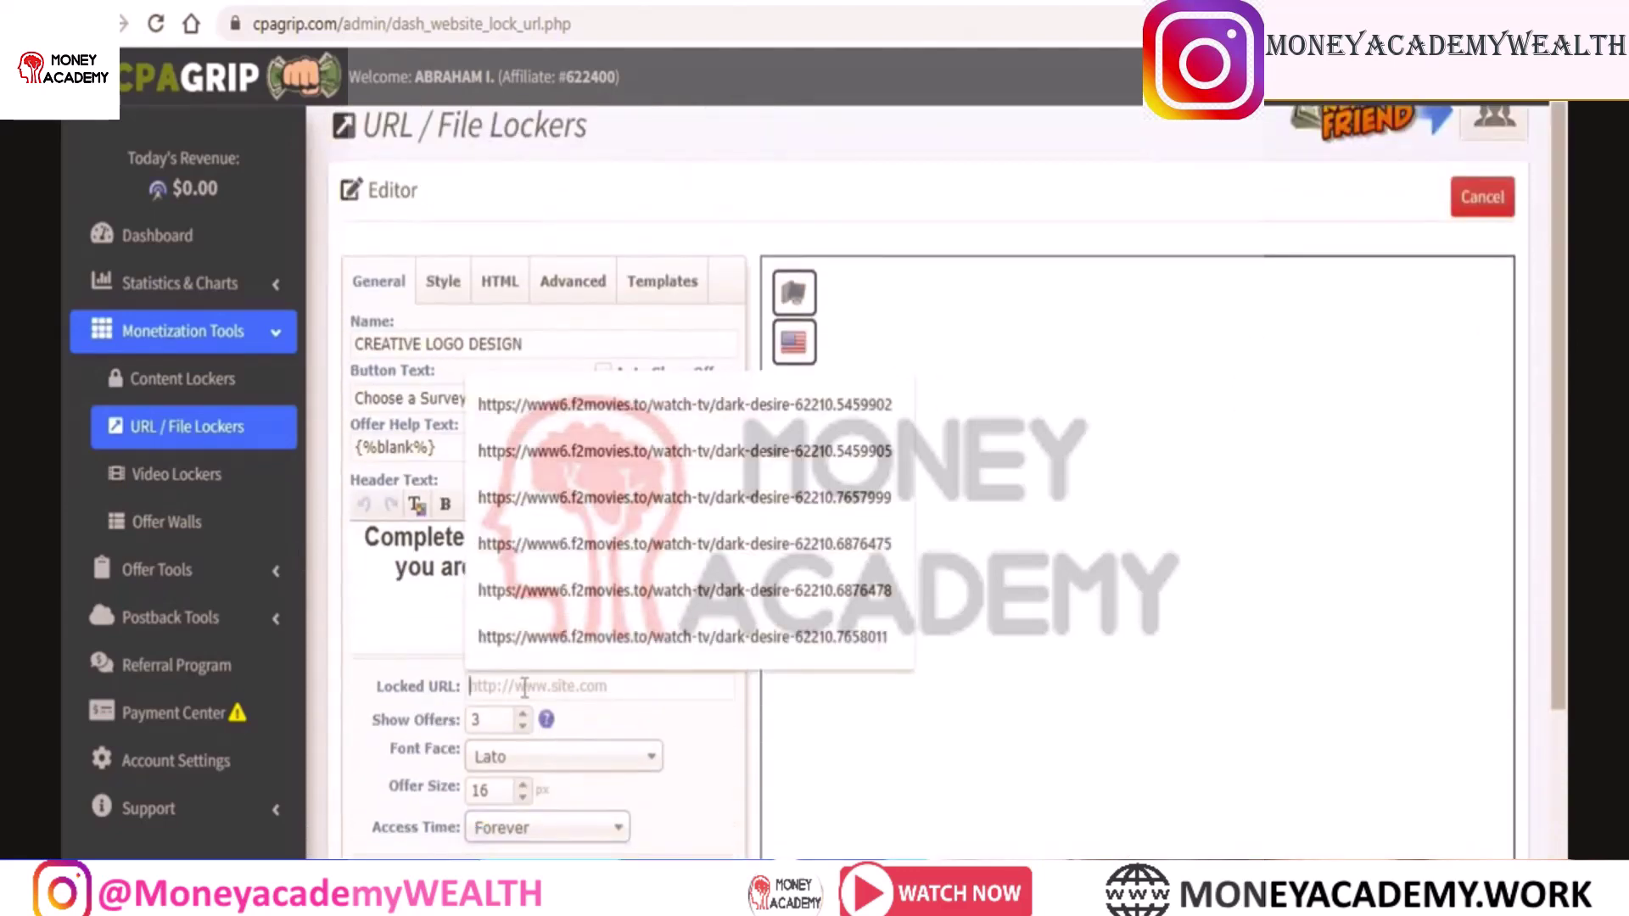
key("ctrl+v")
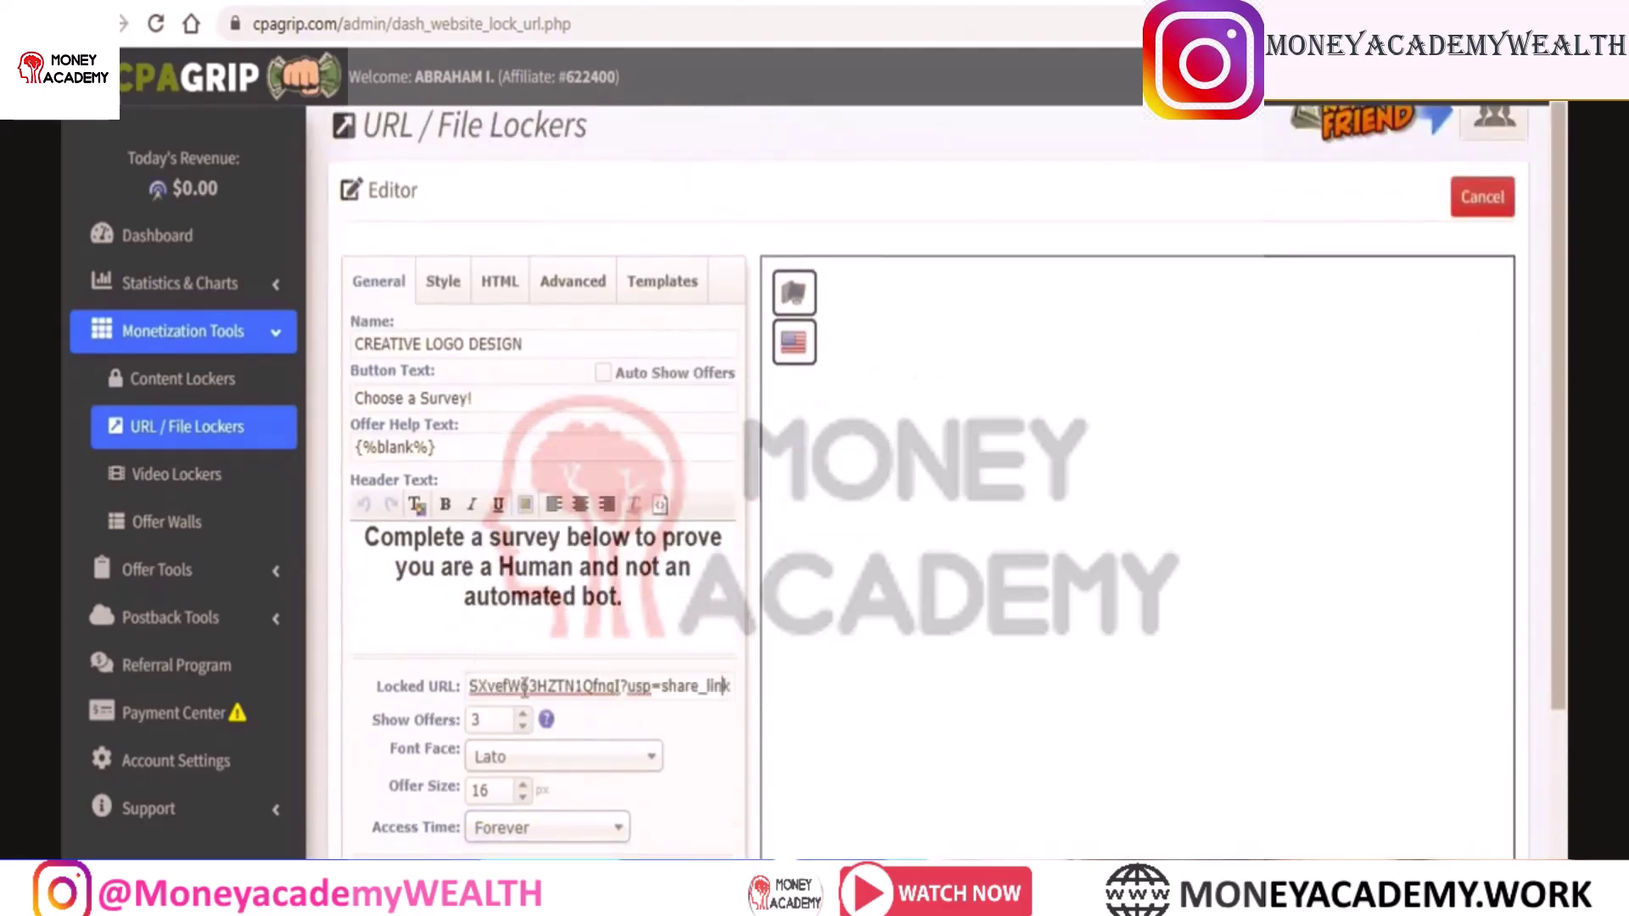
key("Left")
key("Left")
key("Left")
key("Left")
key("Left")
key("Left")
key("Left")
key("Left")
key("Left")
key("Left")
key("Left")
key("Left")
key("Left")
key("Left")
key("Left")
key("Left")
key("Left")
key("Left")
key("Left")
key("Left")
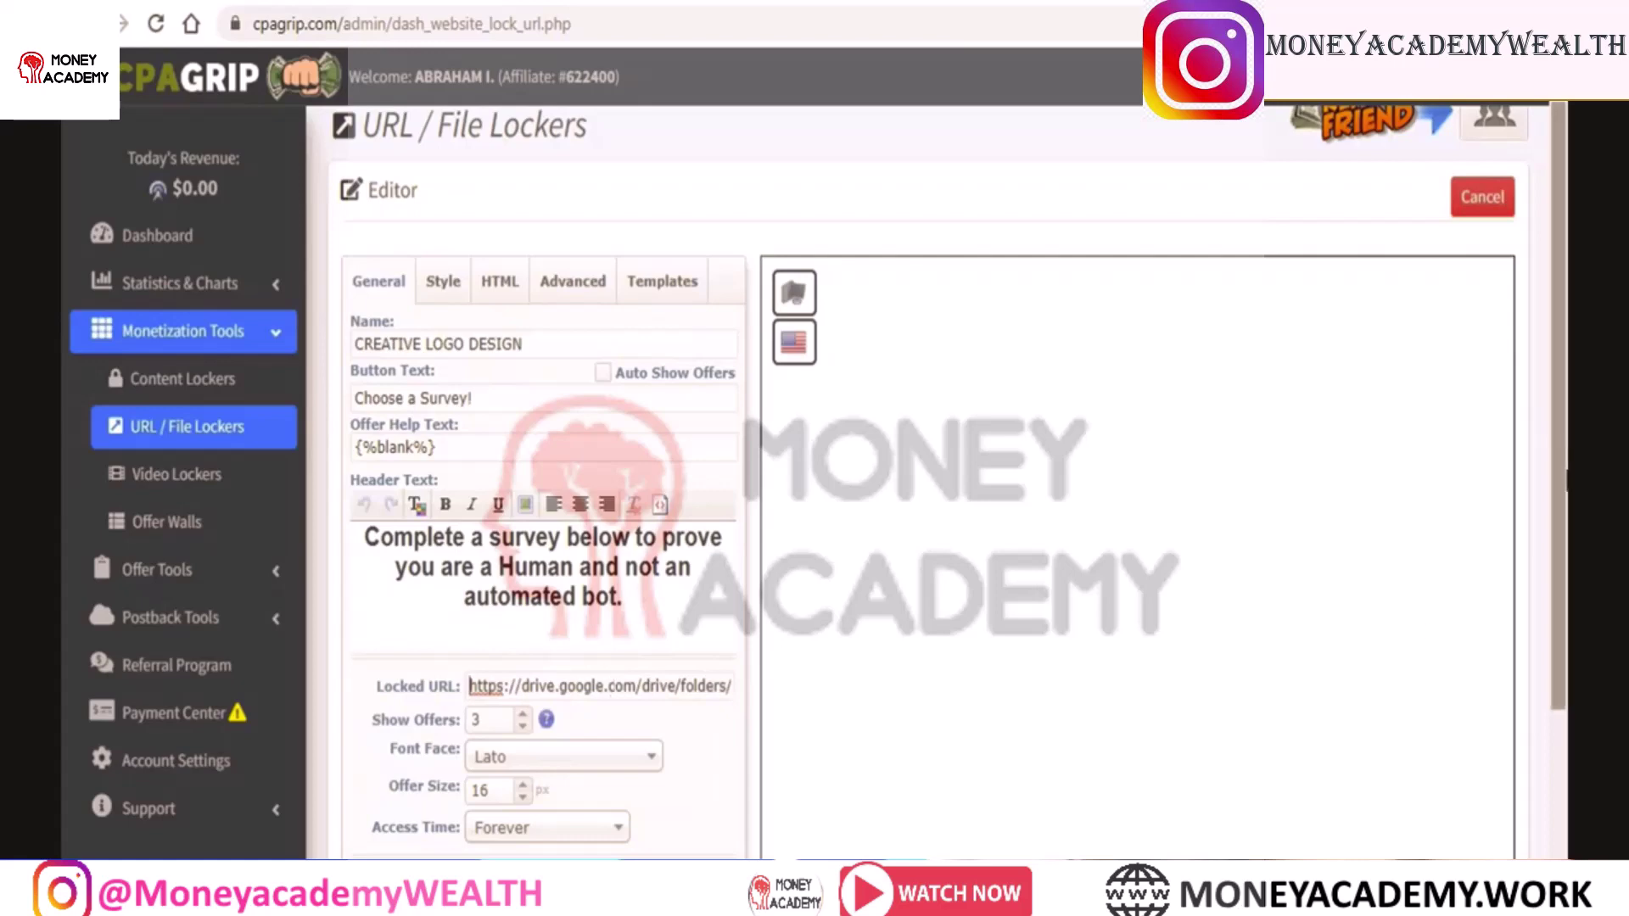
scroll(950, 476, "down", 3)
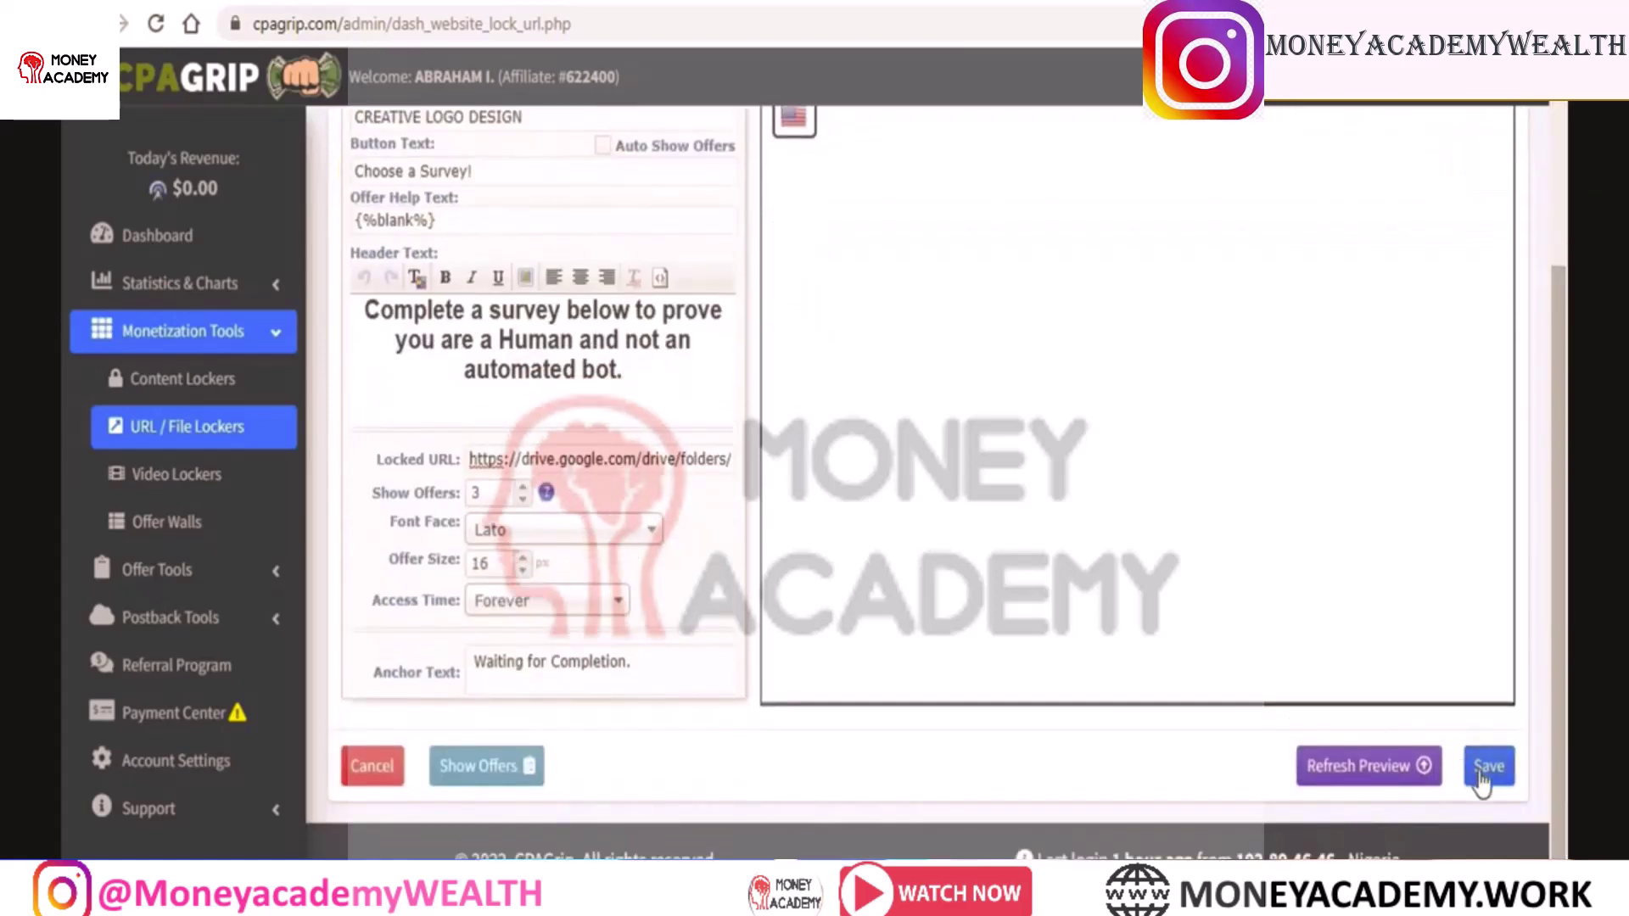
left_click(1487, 767)
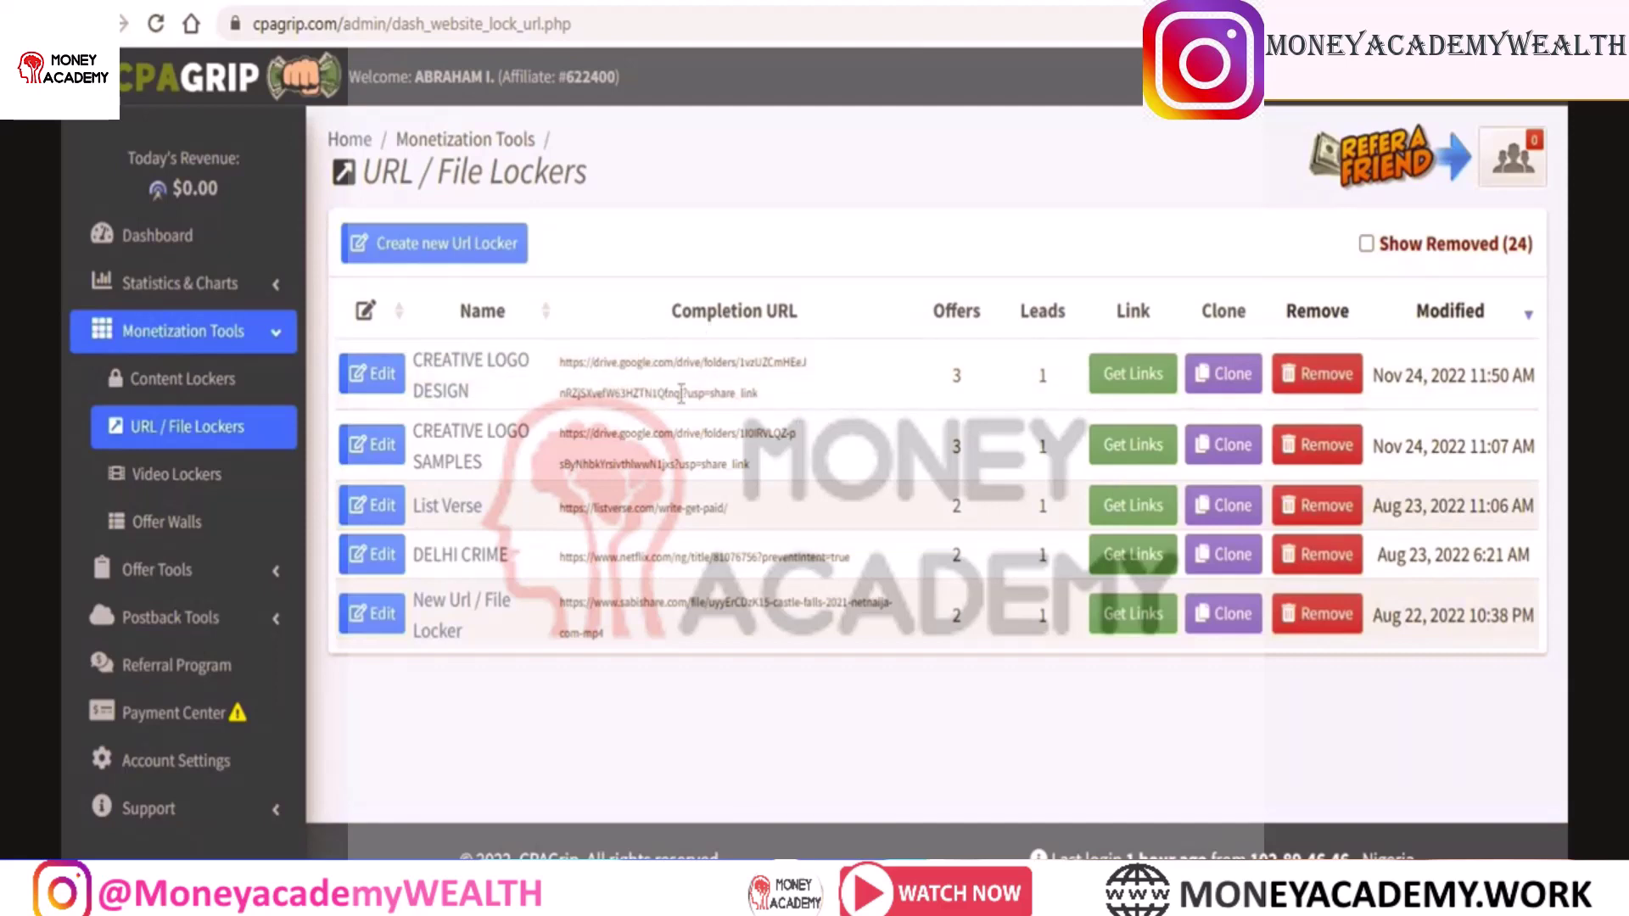
left_click(1127, 374)
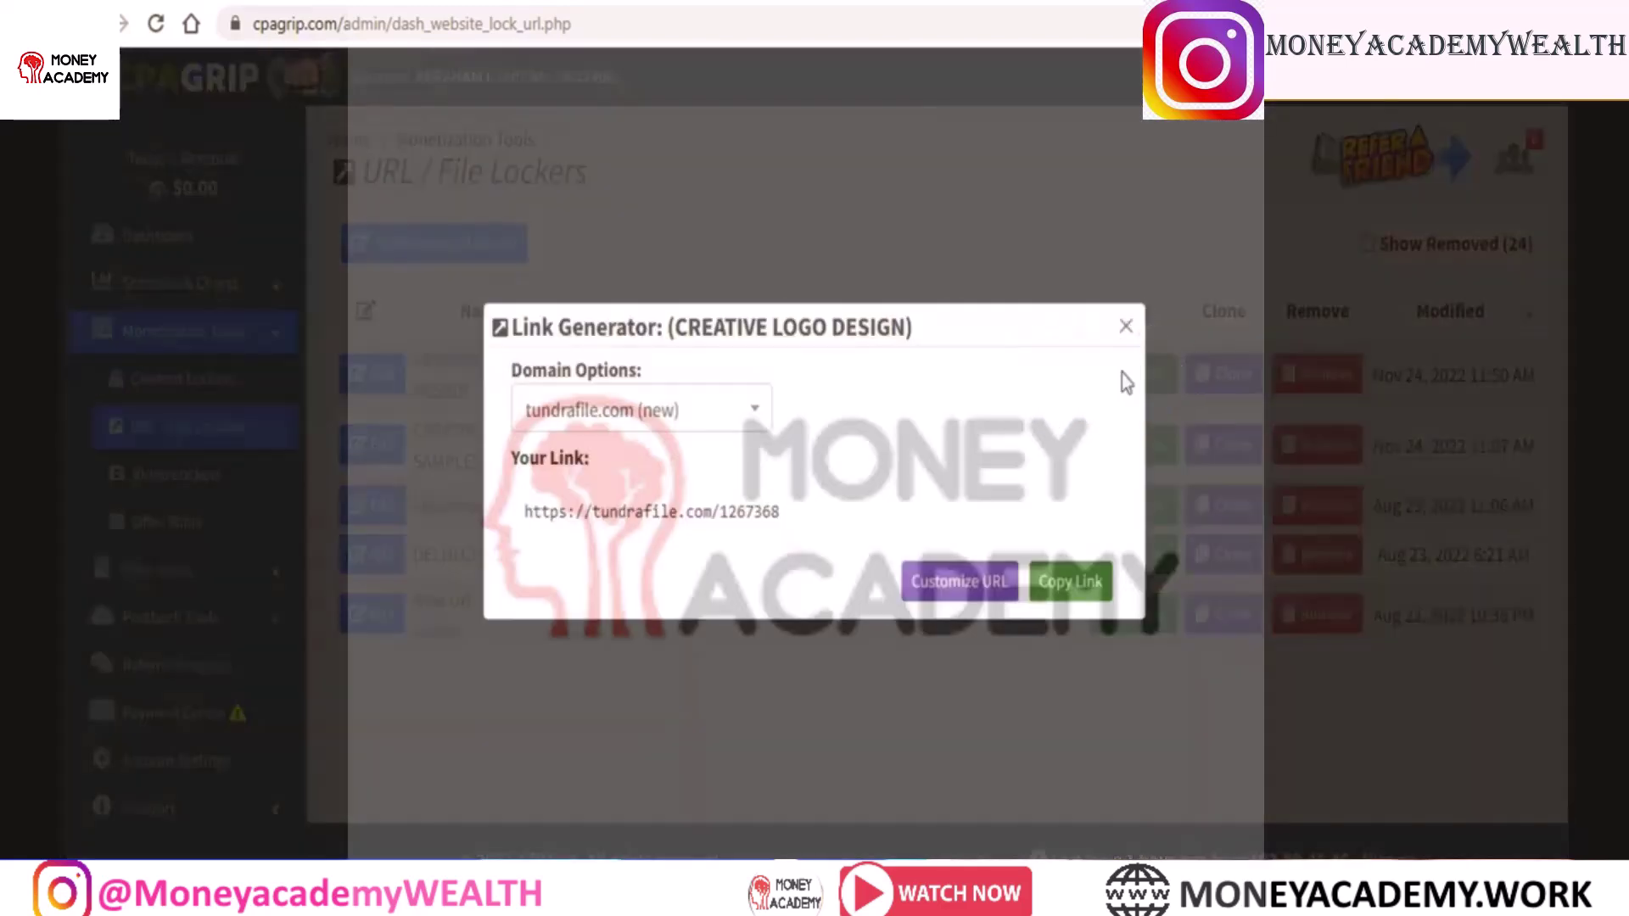
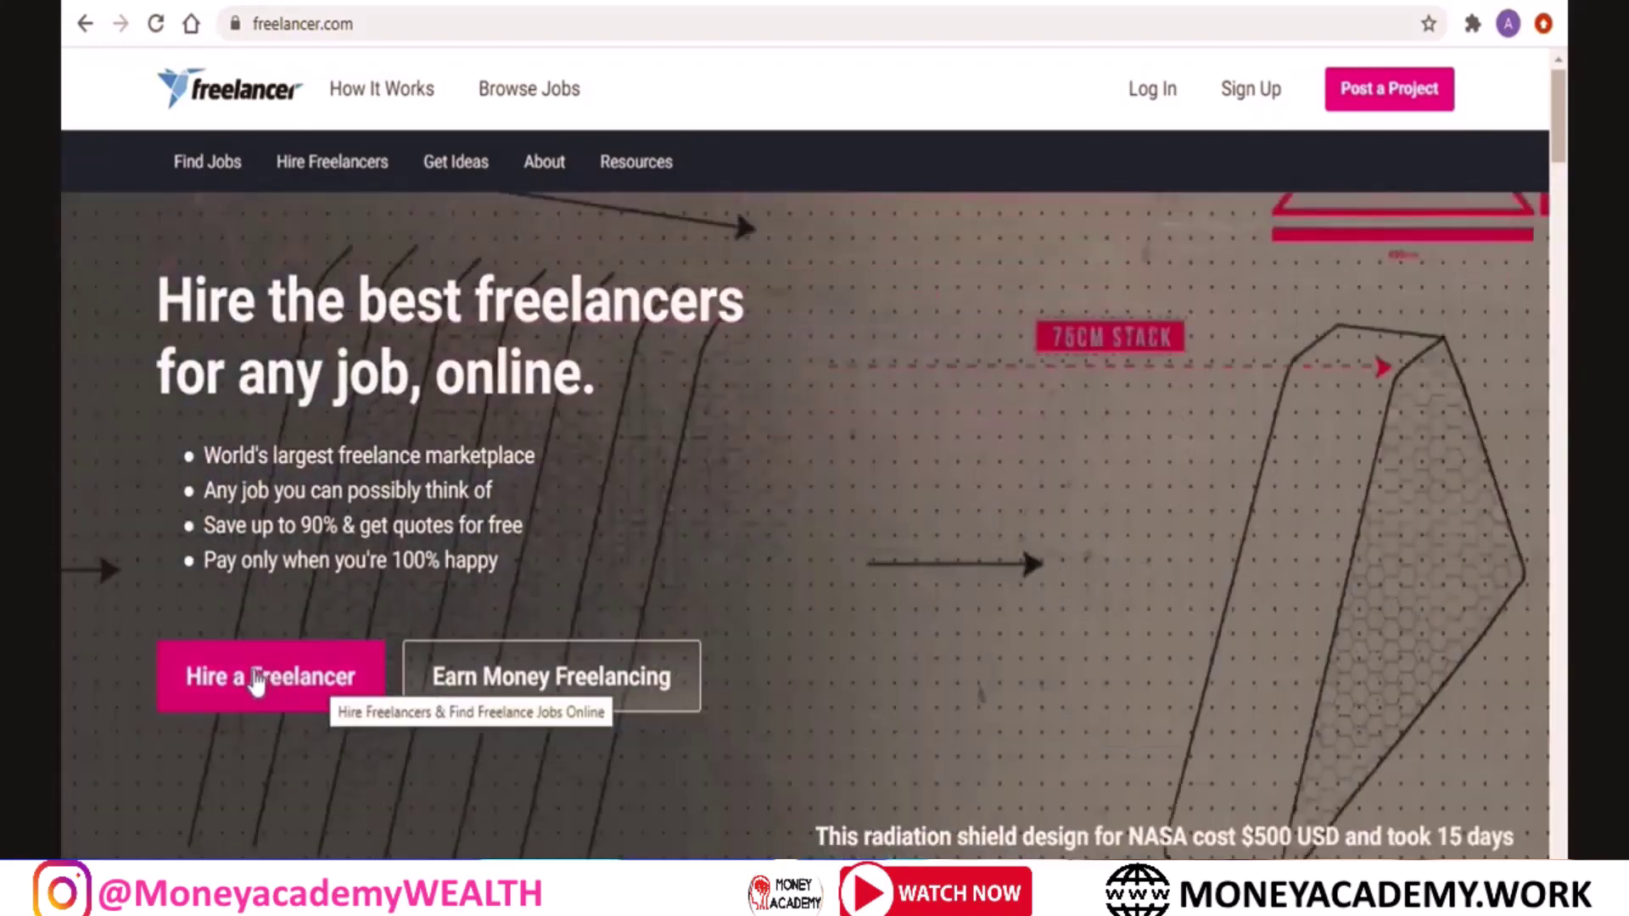
Start a new project and check the 'Build us a Logo' name and its description
left_click(258, 679)
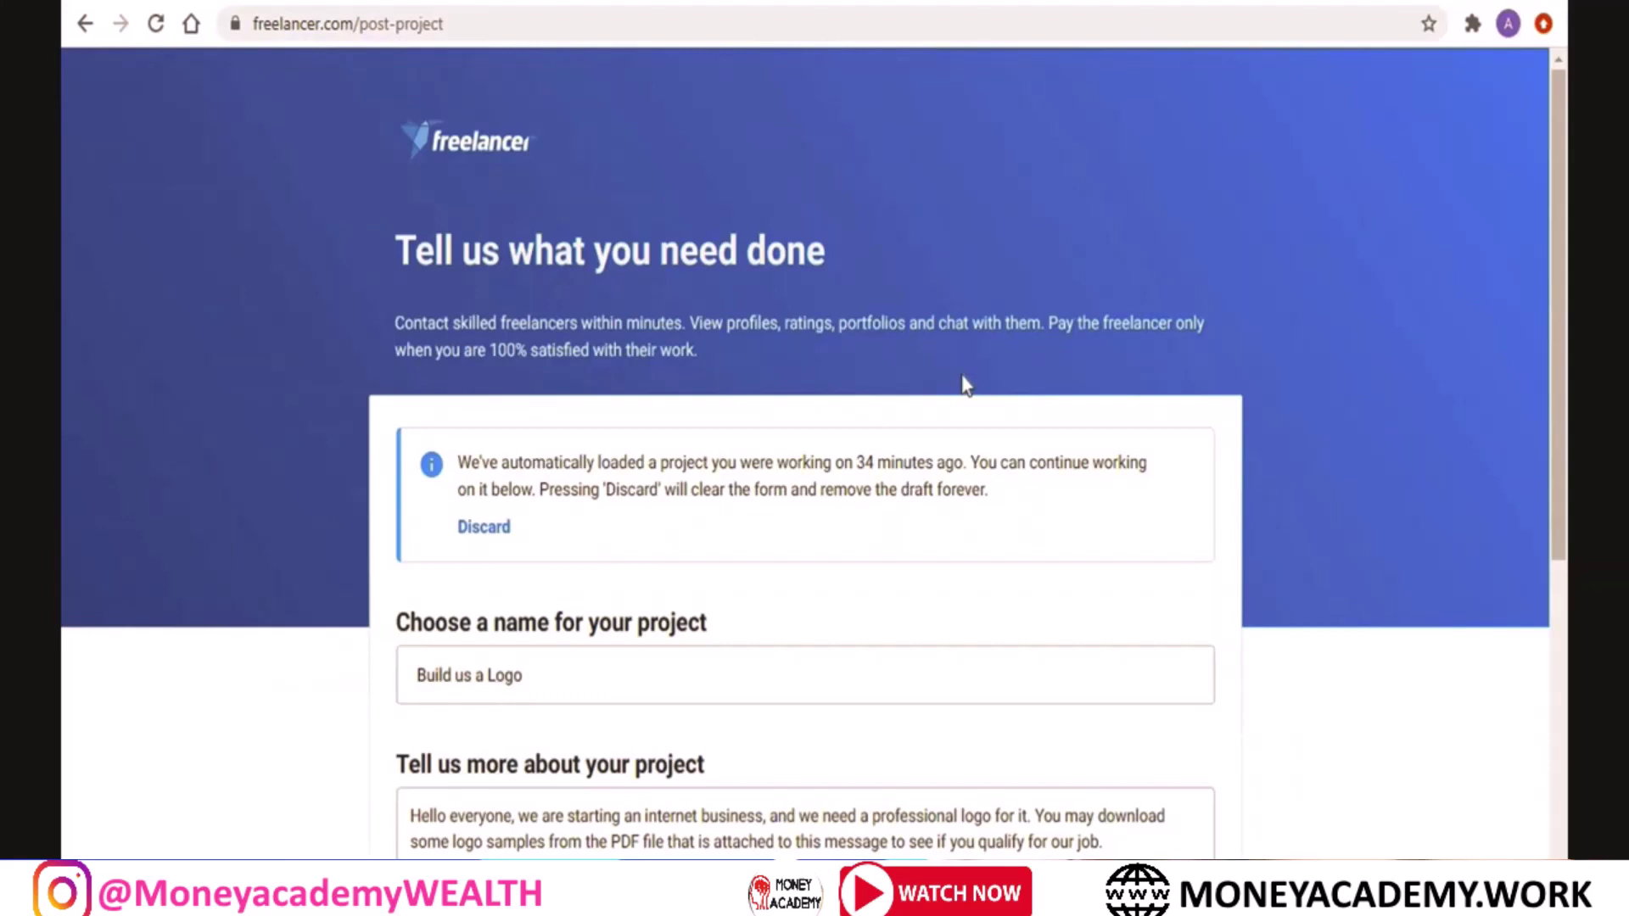
scroll(965, 385, "down", 6)
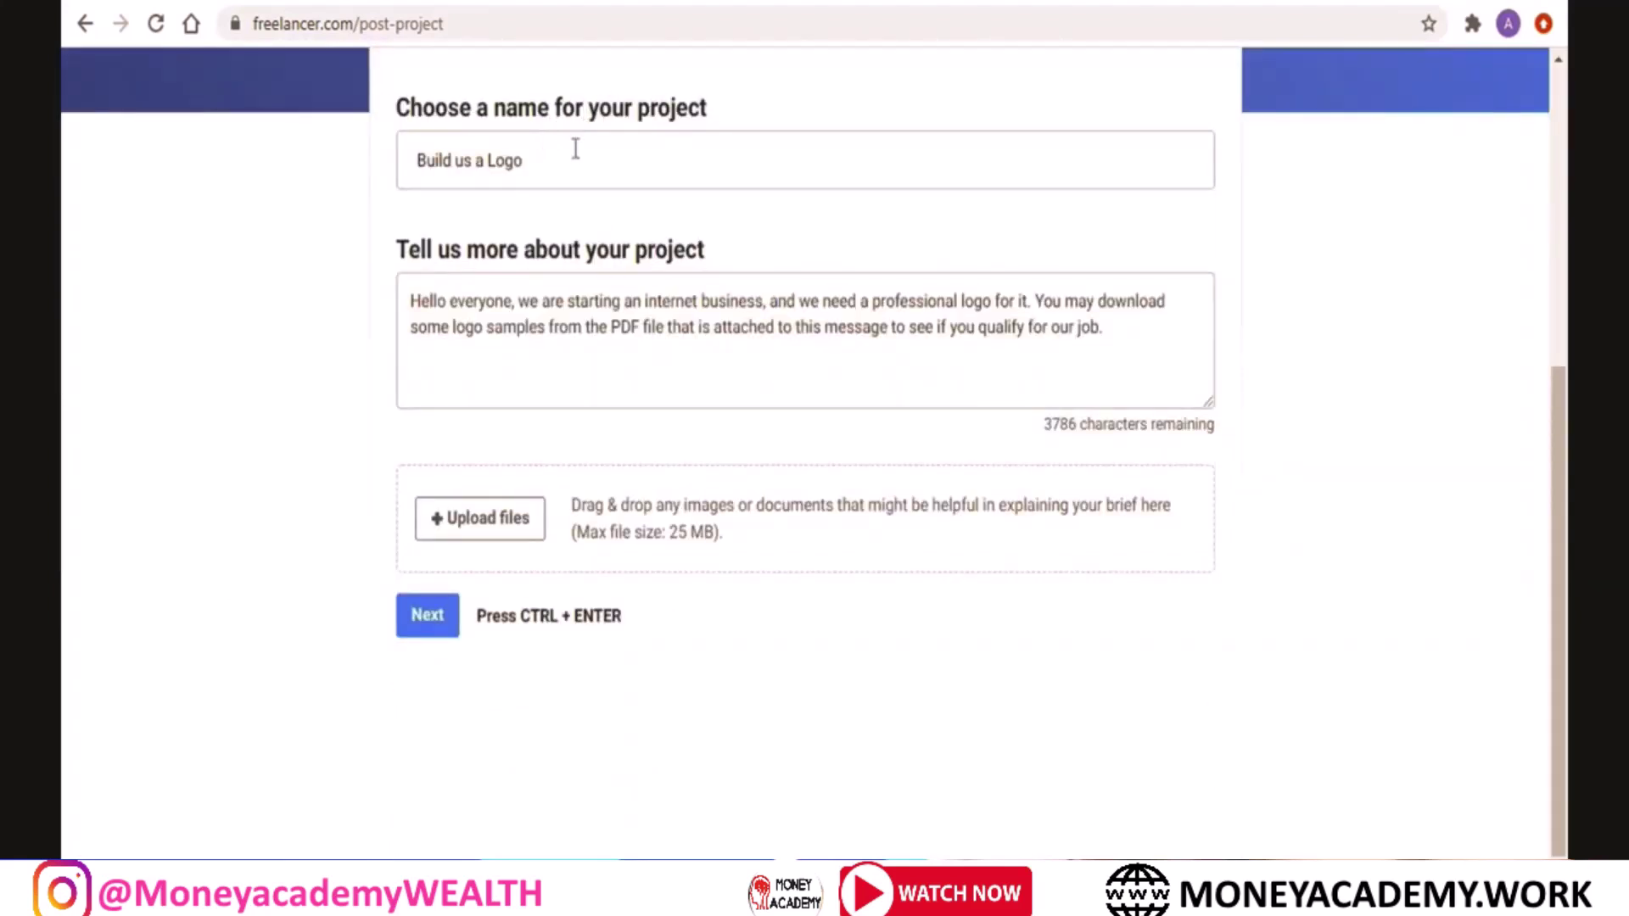
triple_click(576, 149)
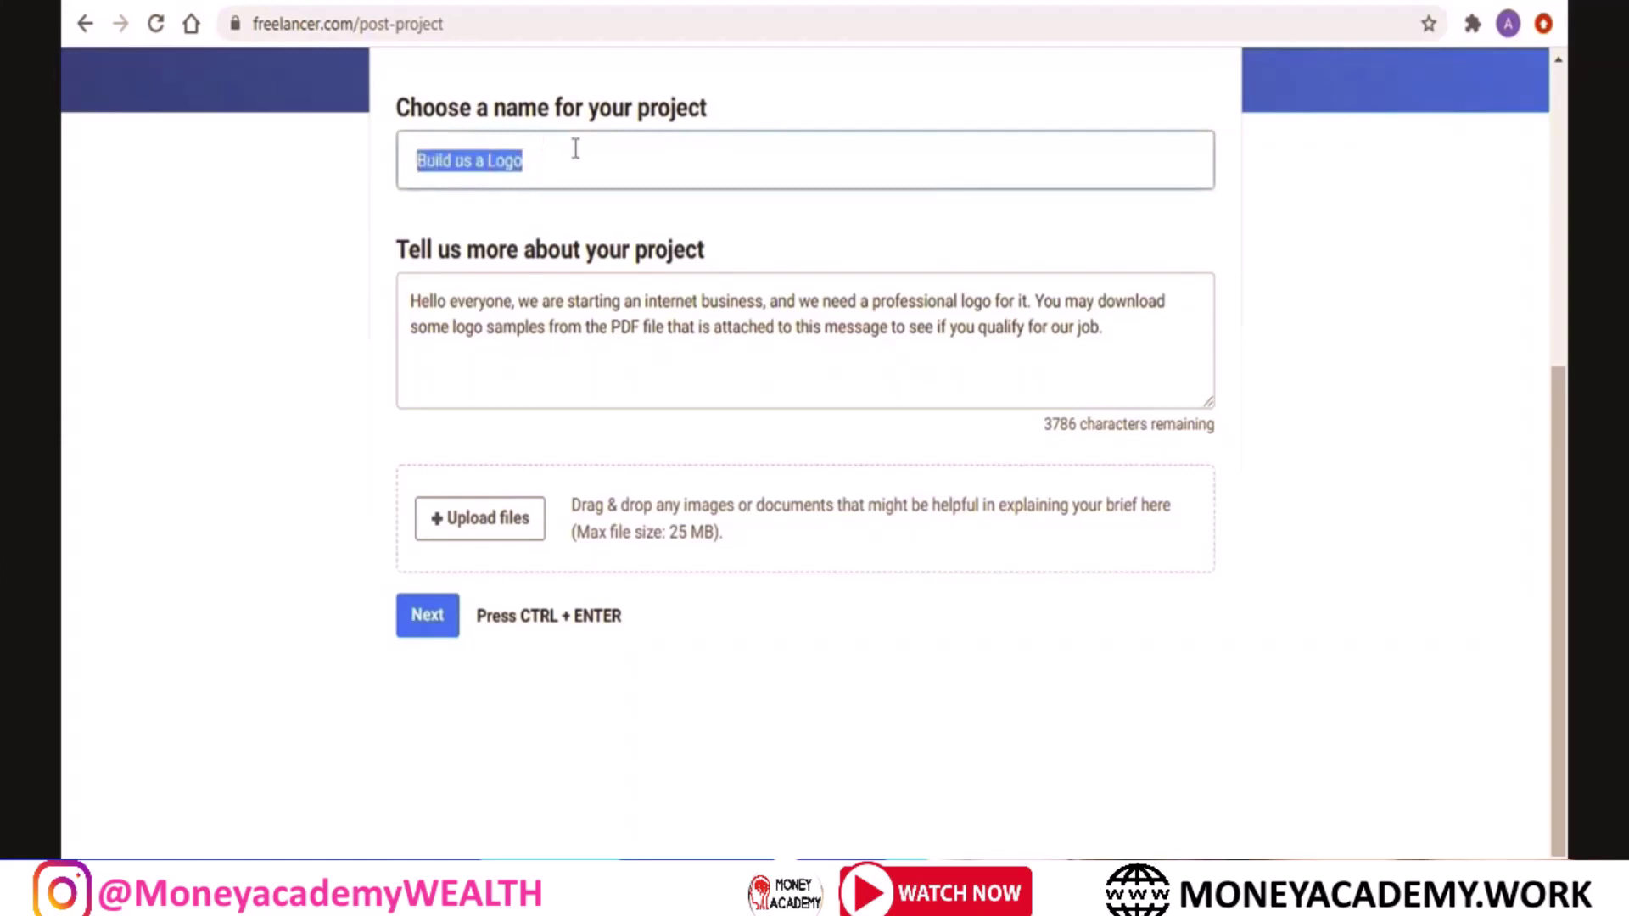
double_click(510, 161)
left_click(568, 165)
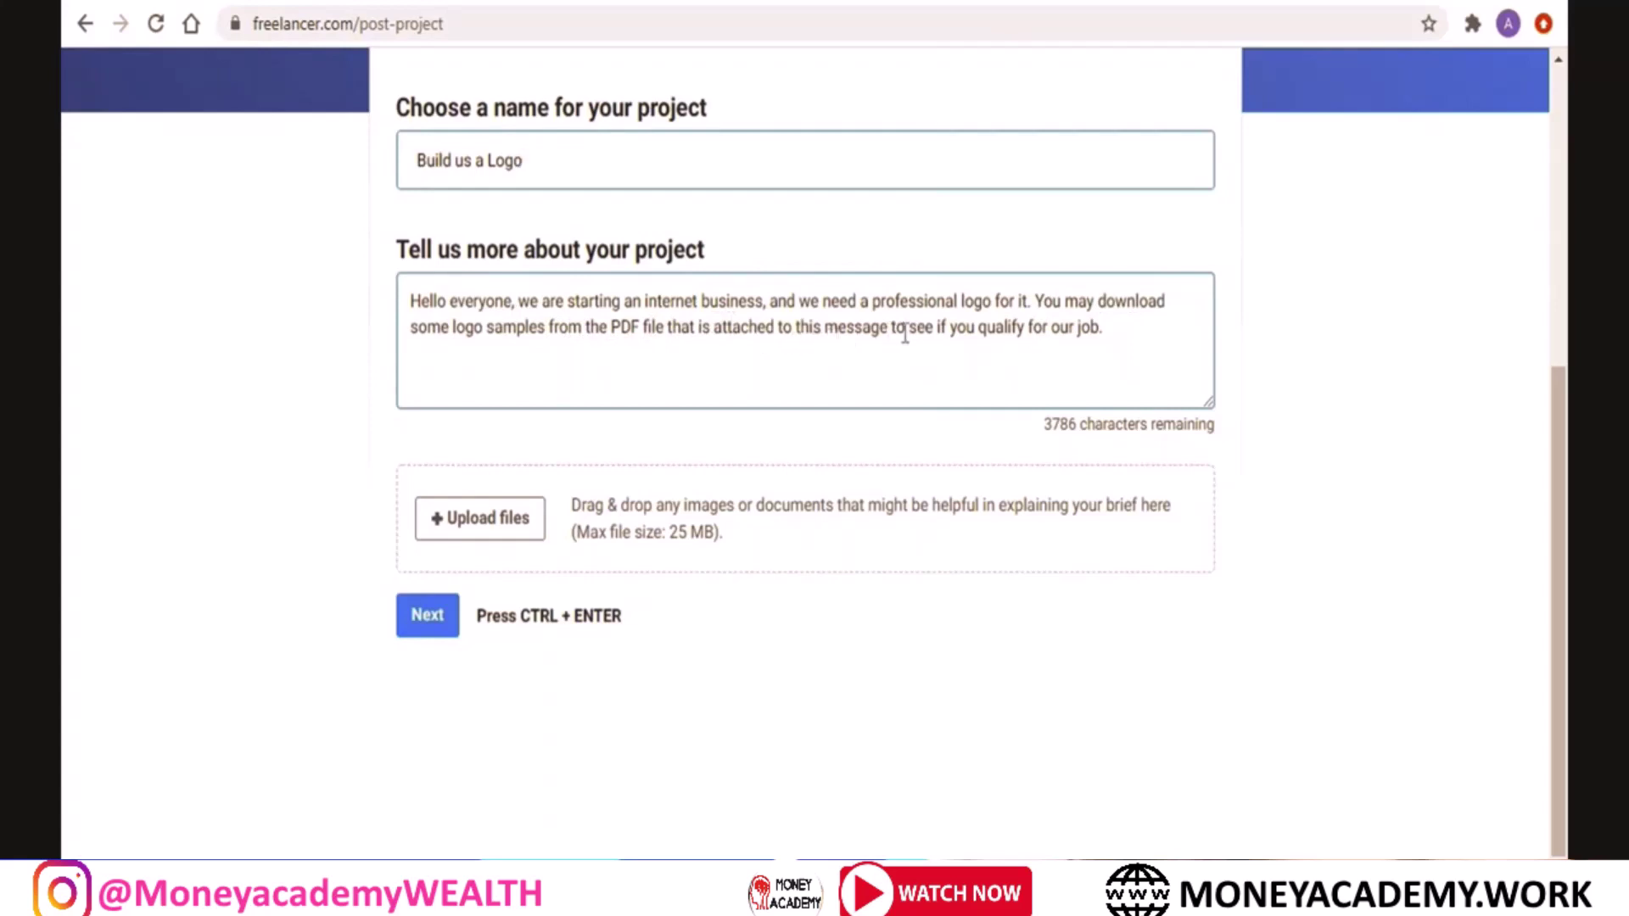
Attach the PDF brief, keep the suggested skills, and post it as a fixed-price project
left_click(484, 516)
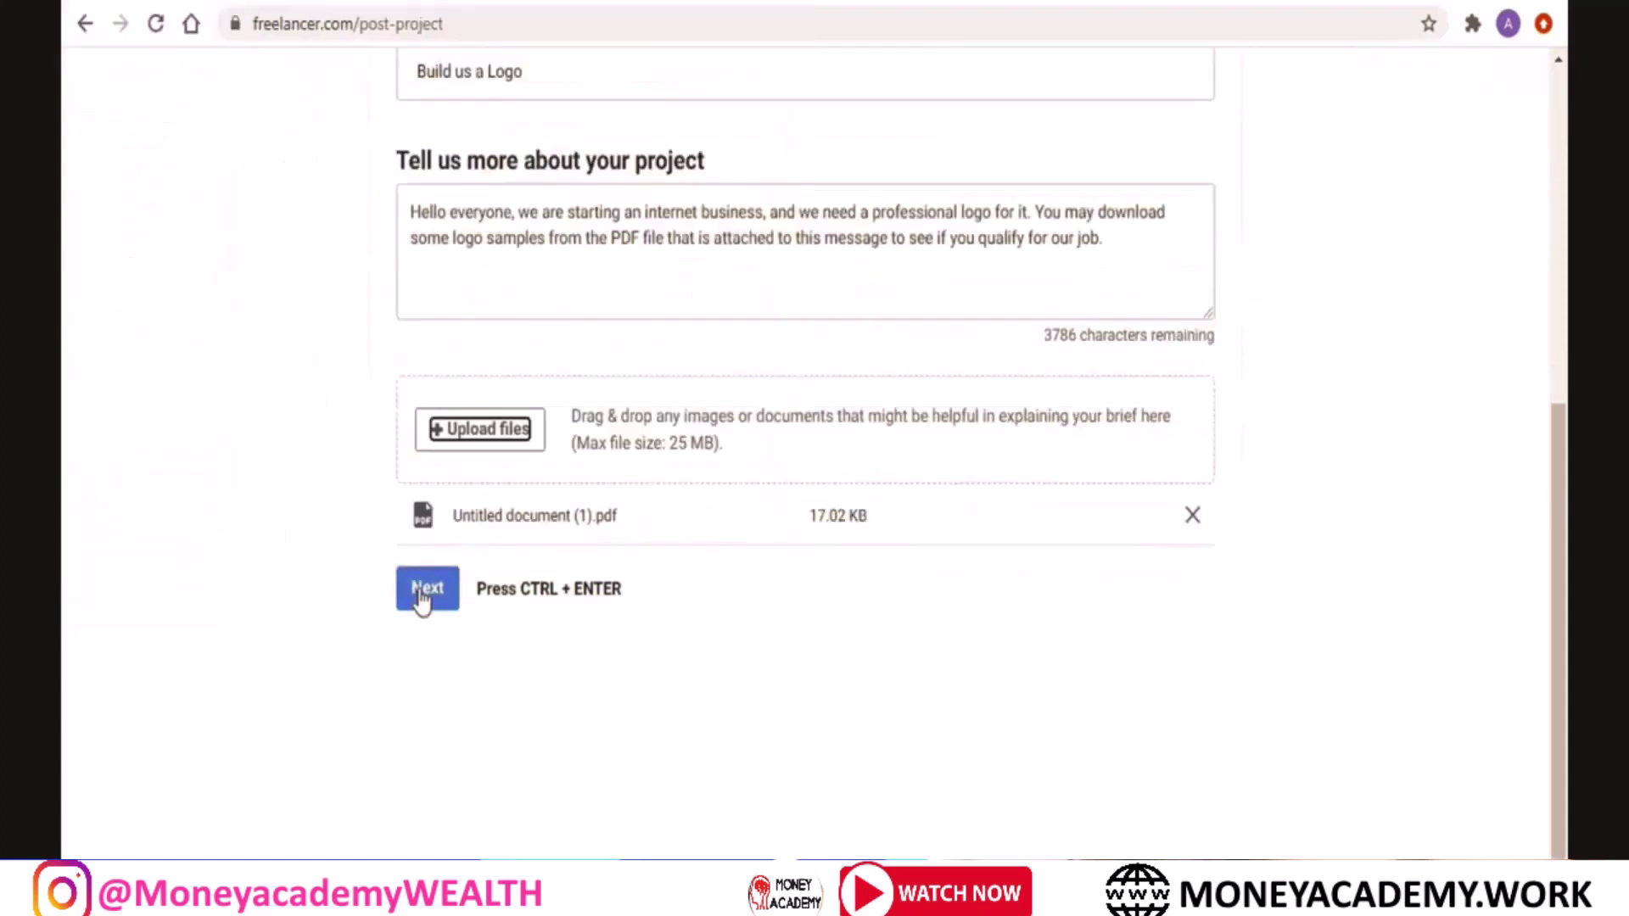
left_click(424, 592)
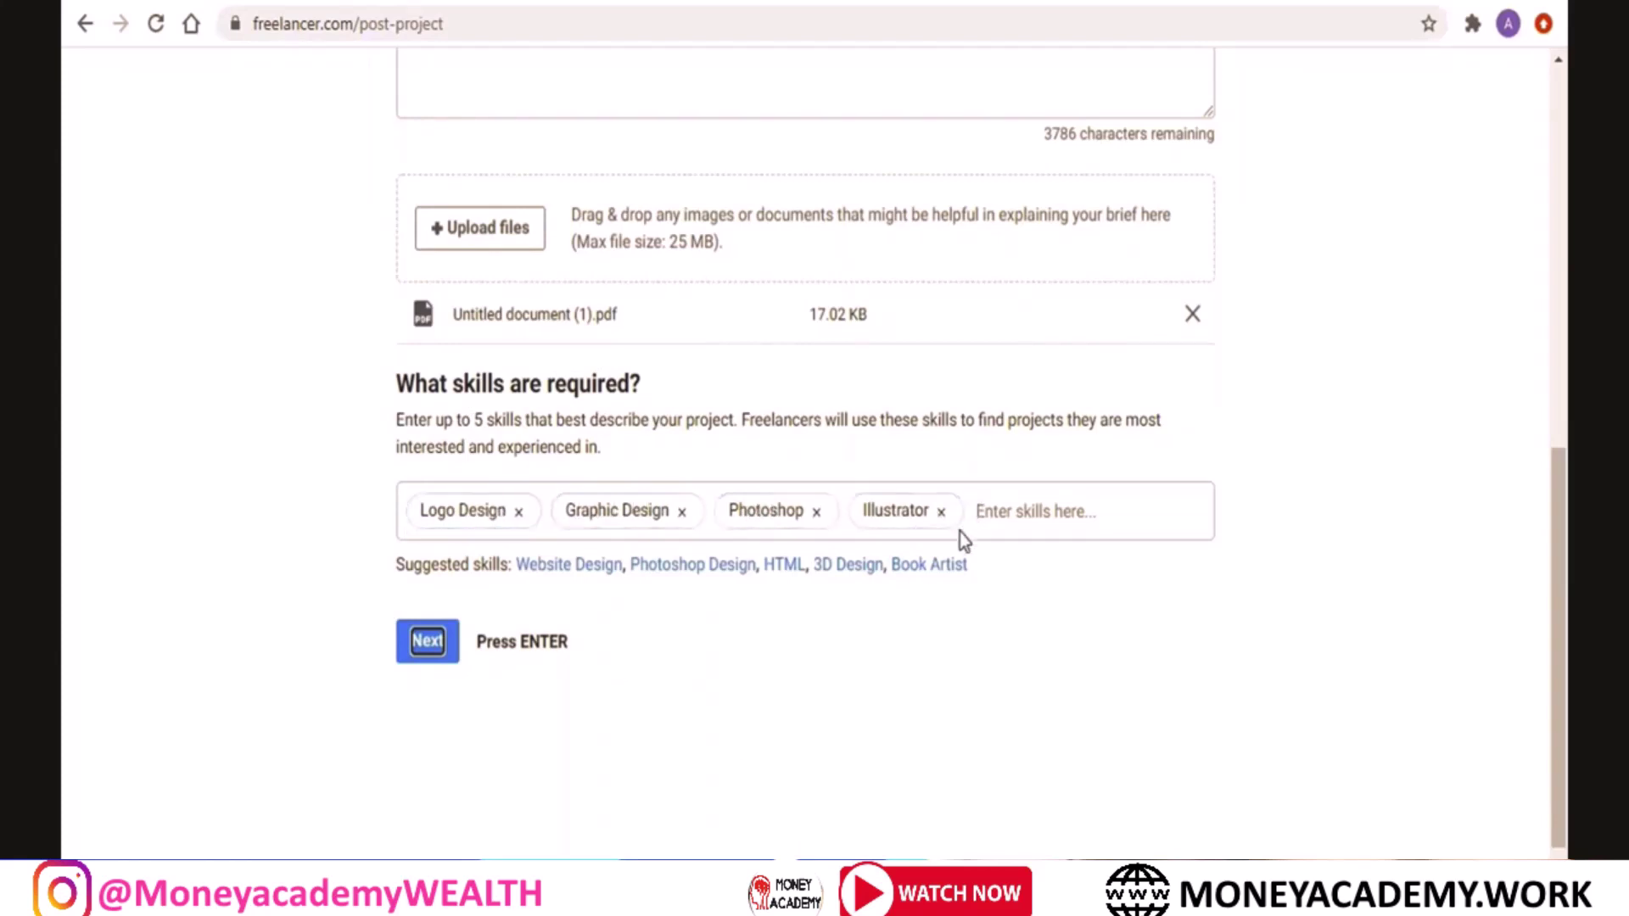
left_click(426, 642)
left_click(432, 599)
left_click(993, 450)
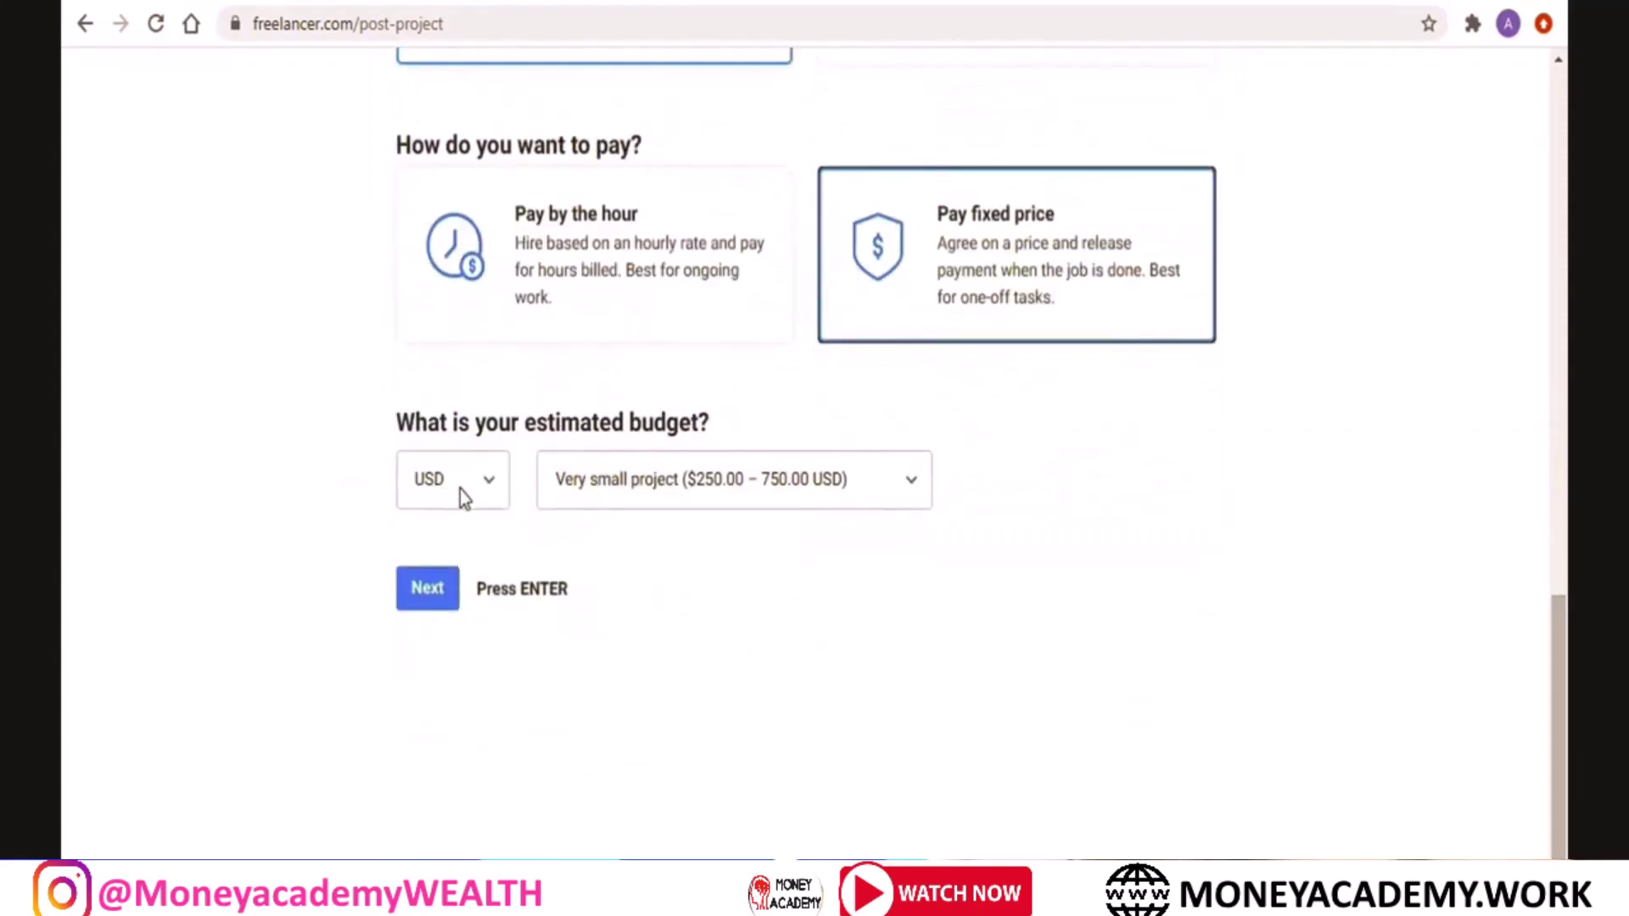
Set the budget to Small project ($750–1,500 USD)
left_click(725, 492)
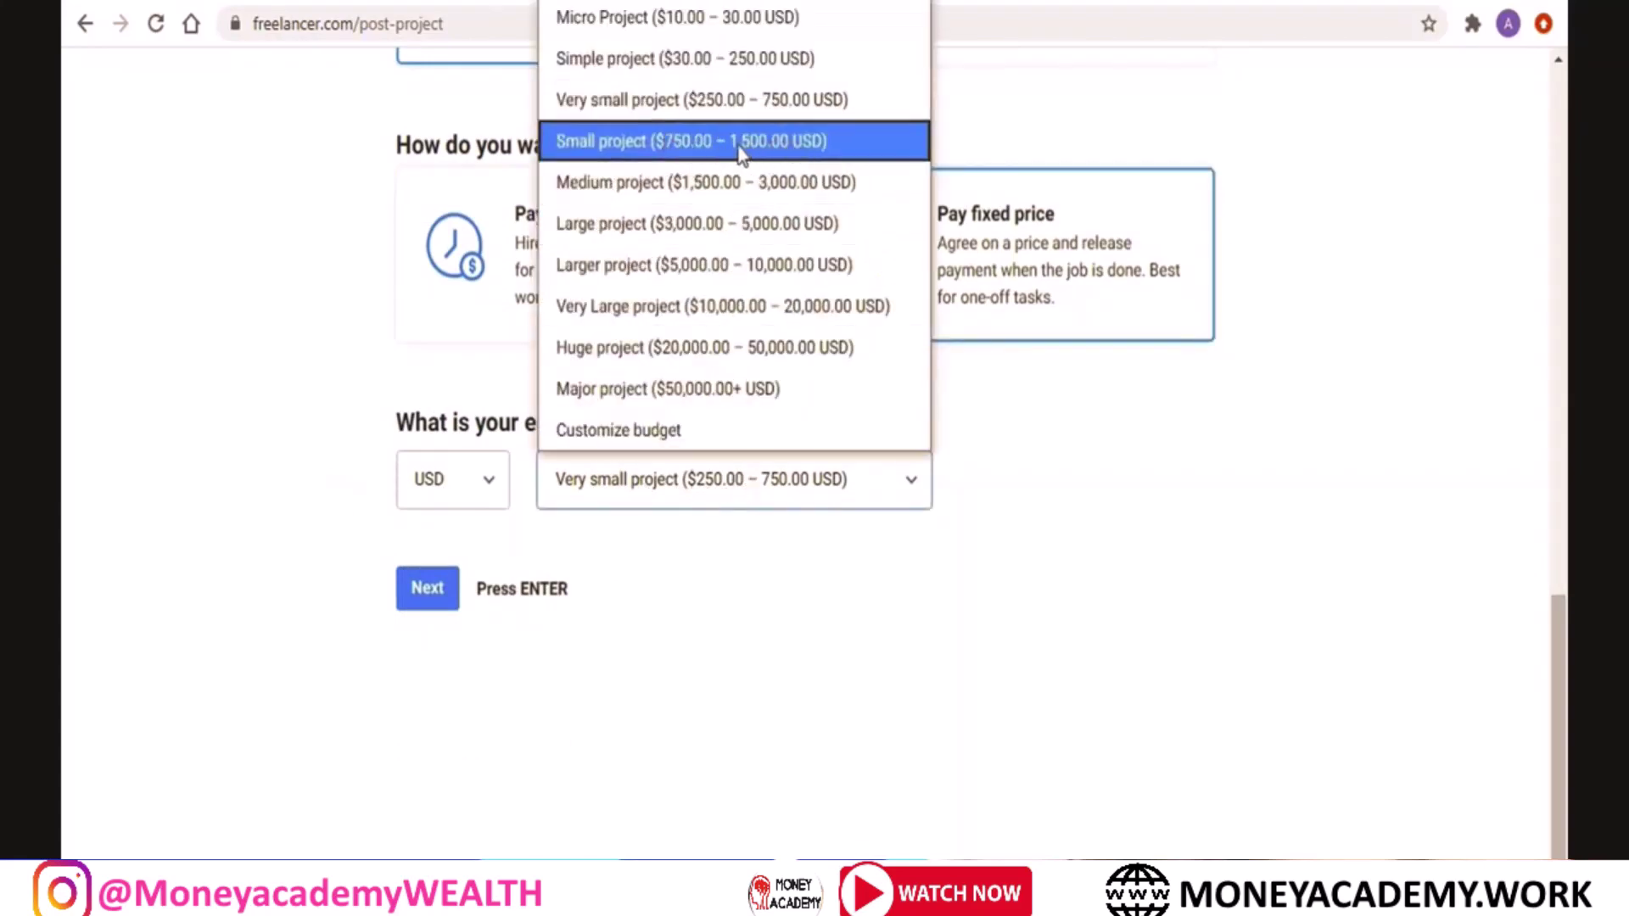
left_click(740, 150)
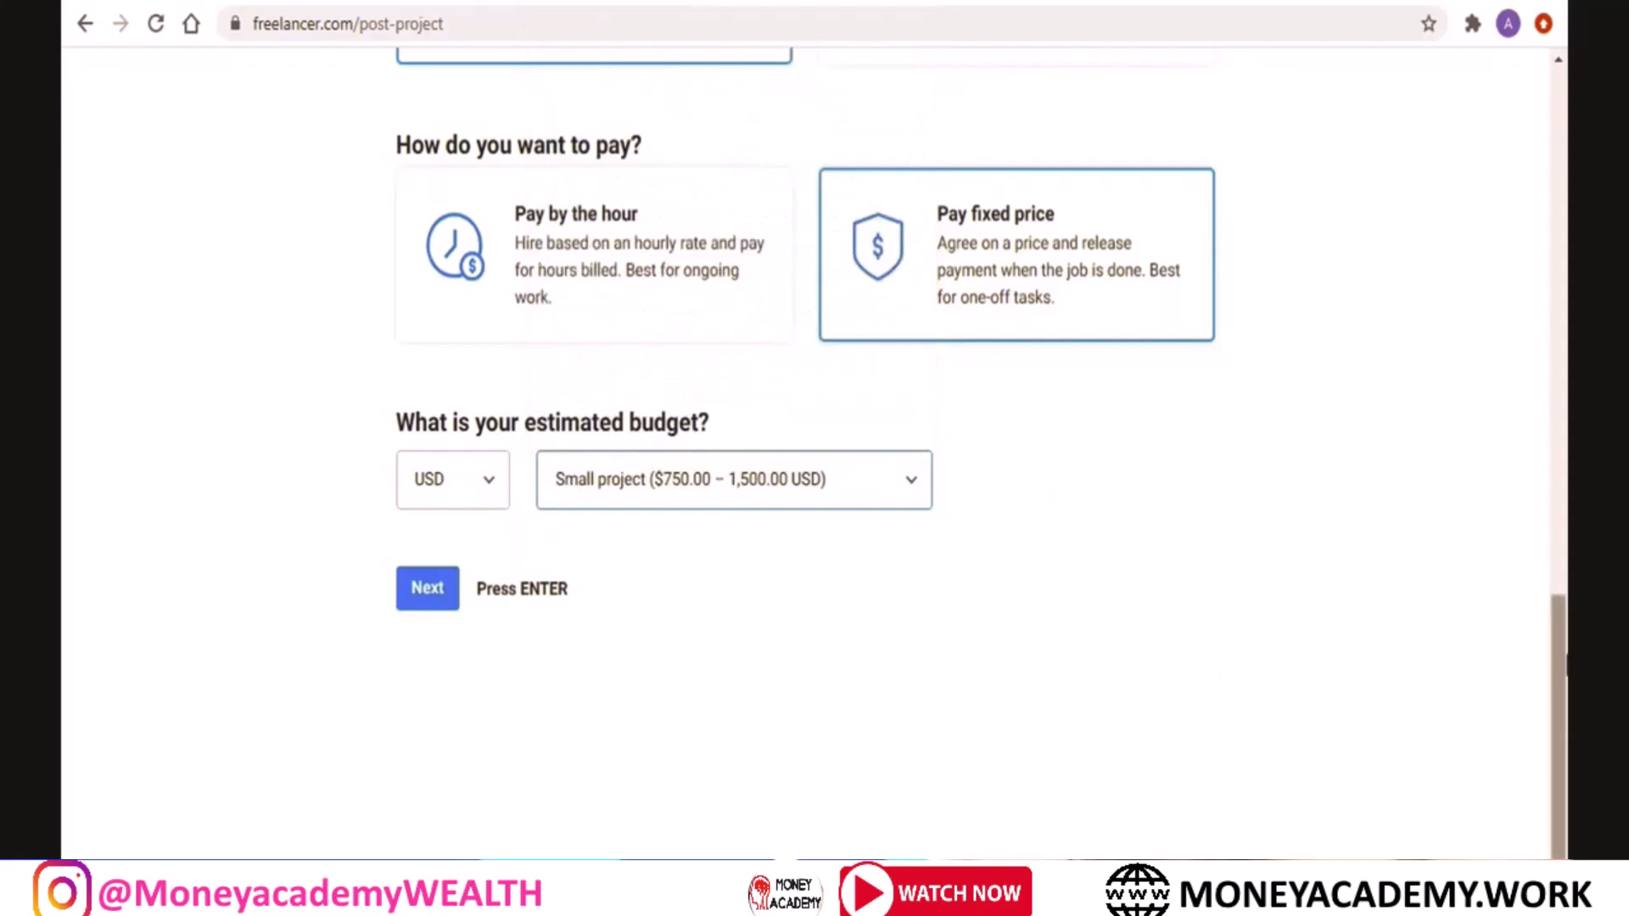
mouse_move(1561, 721)
left_mouse_down()
mouse_move(1561, 597)
mouse_move(1558, 726)
left_mouse_up()
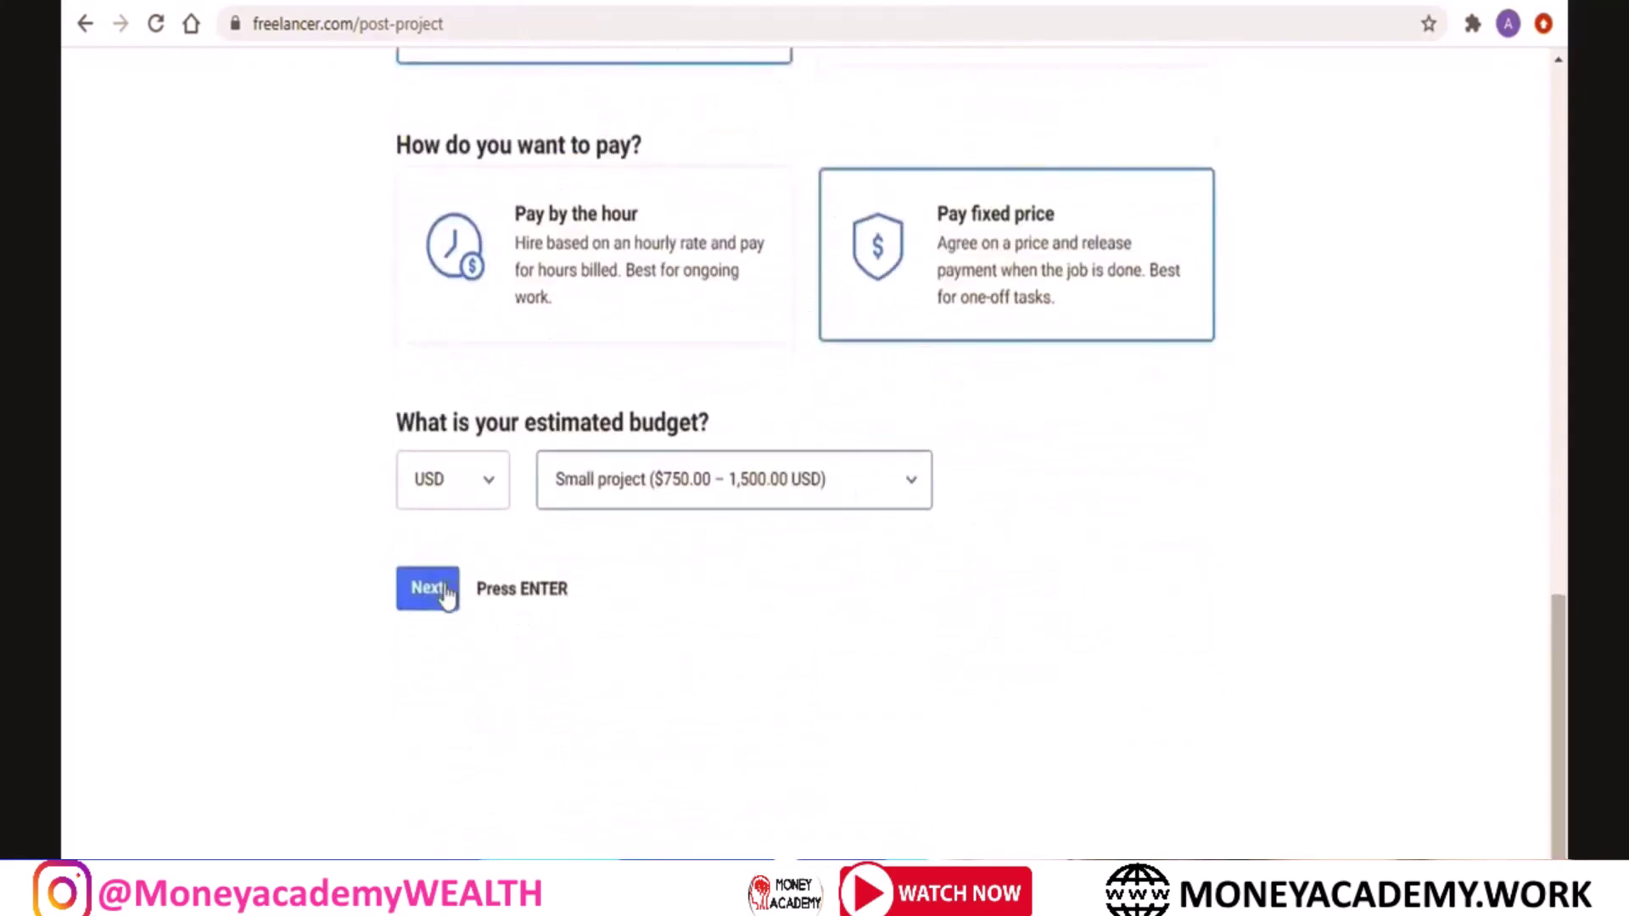
left_click(444, 596)
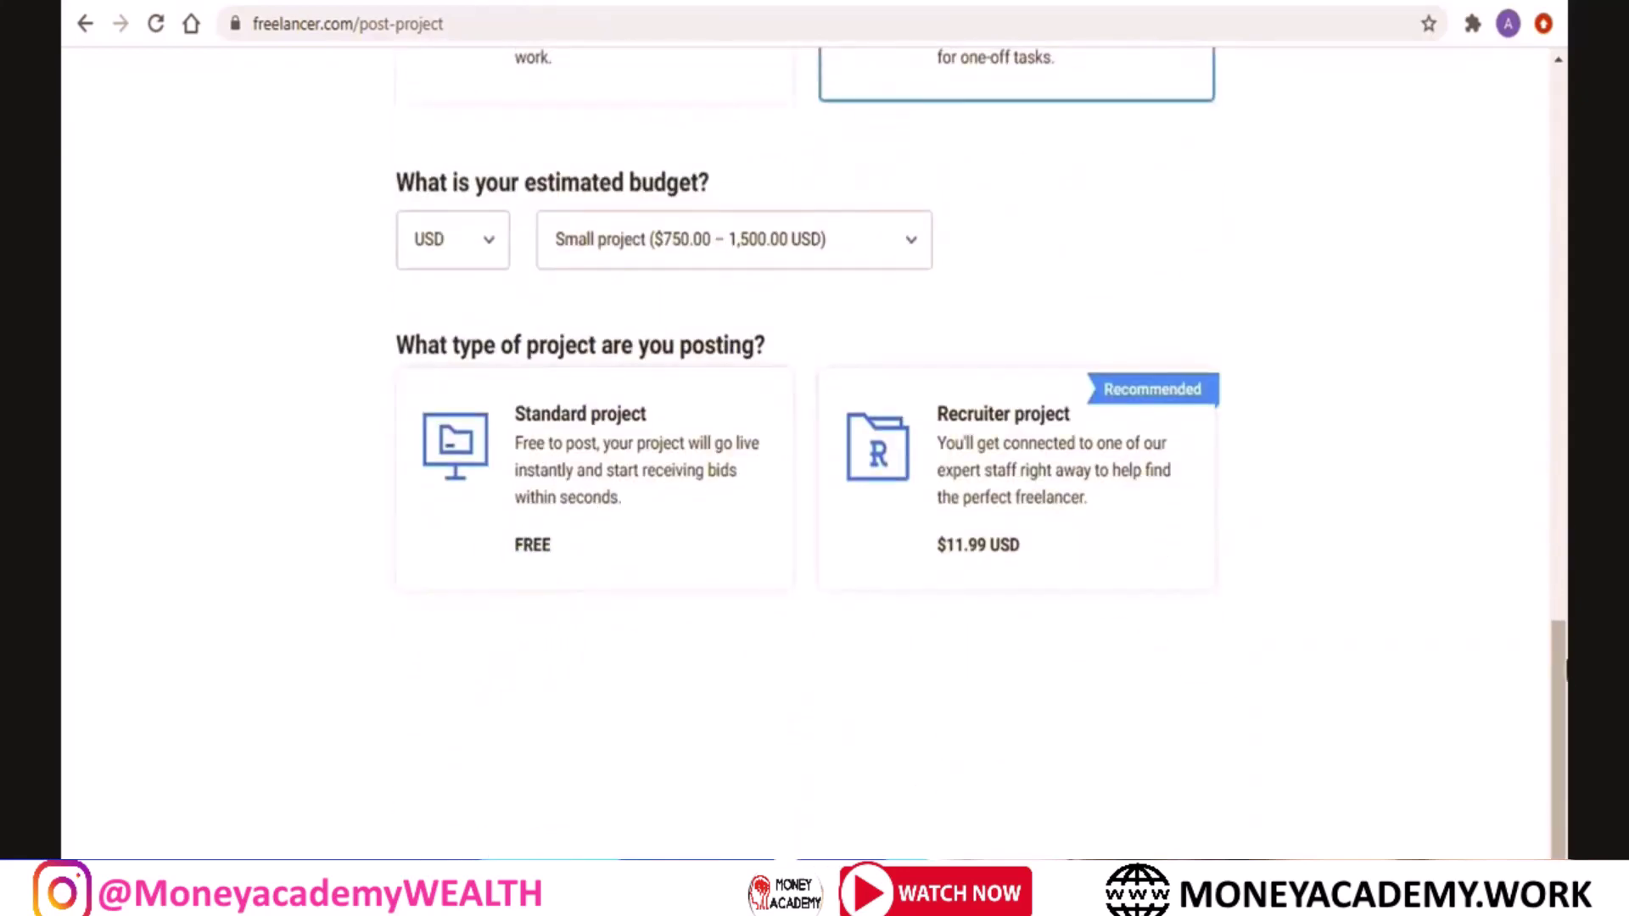
Pick the free Standard project type
mouse_move(1566, 671)
left_mouse_down()
mouse_move(1566, 615)
mouse_move(1565, 670)
left_mouse_up()
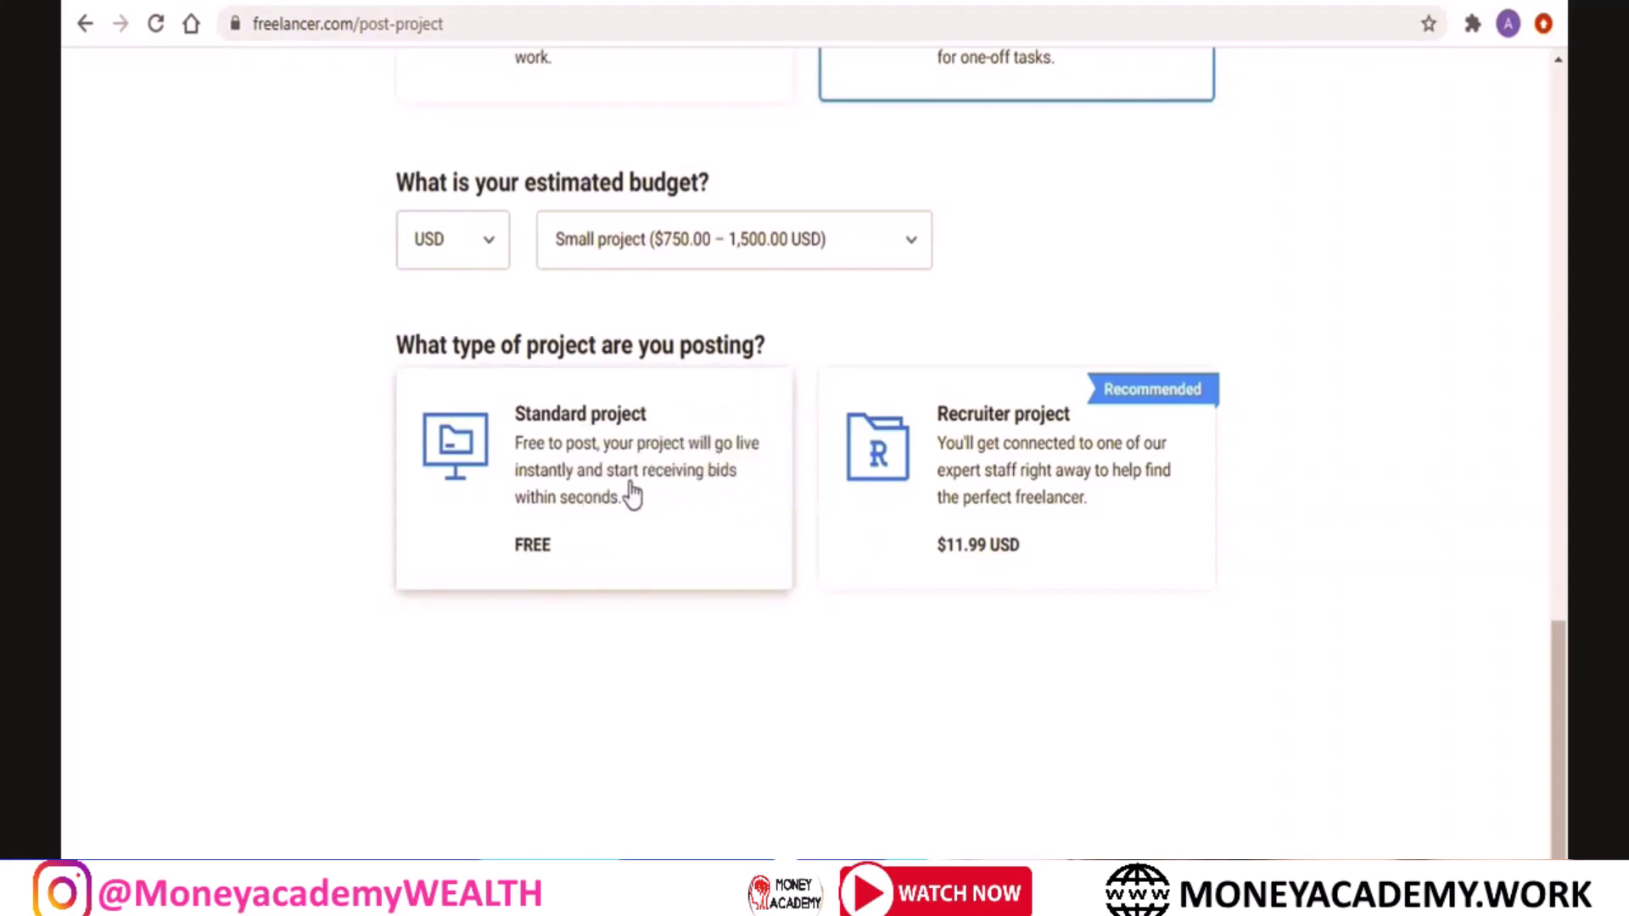
left_click(666, 502)
scroll(1520, 531, "up", 10)
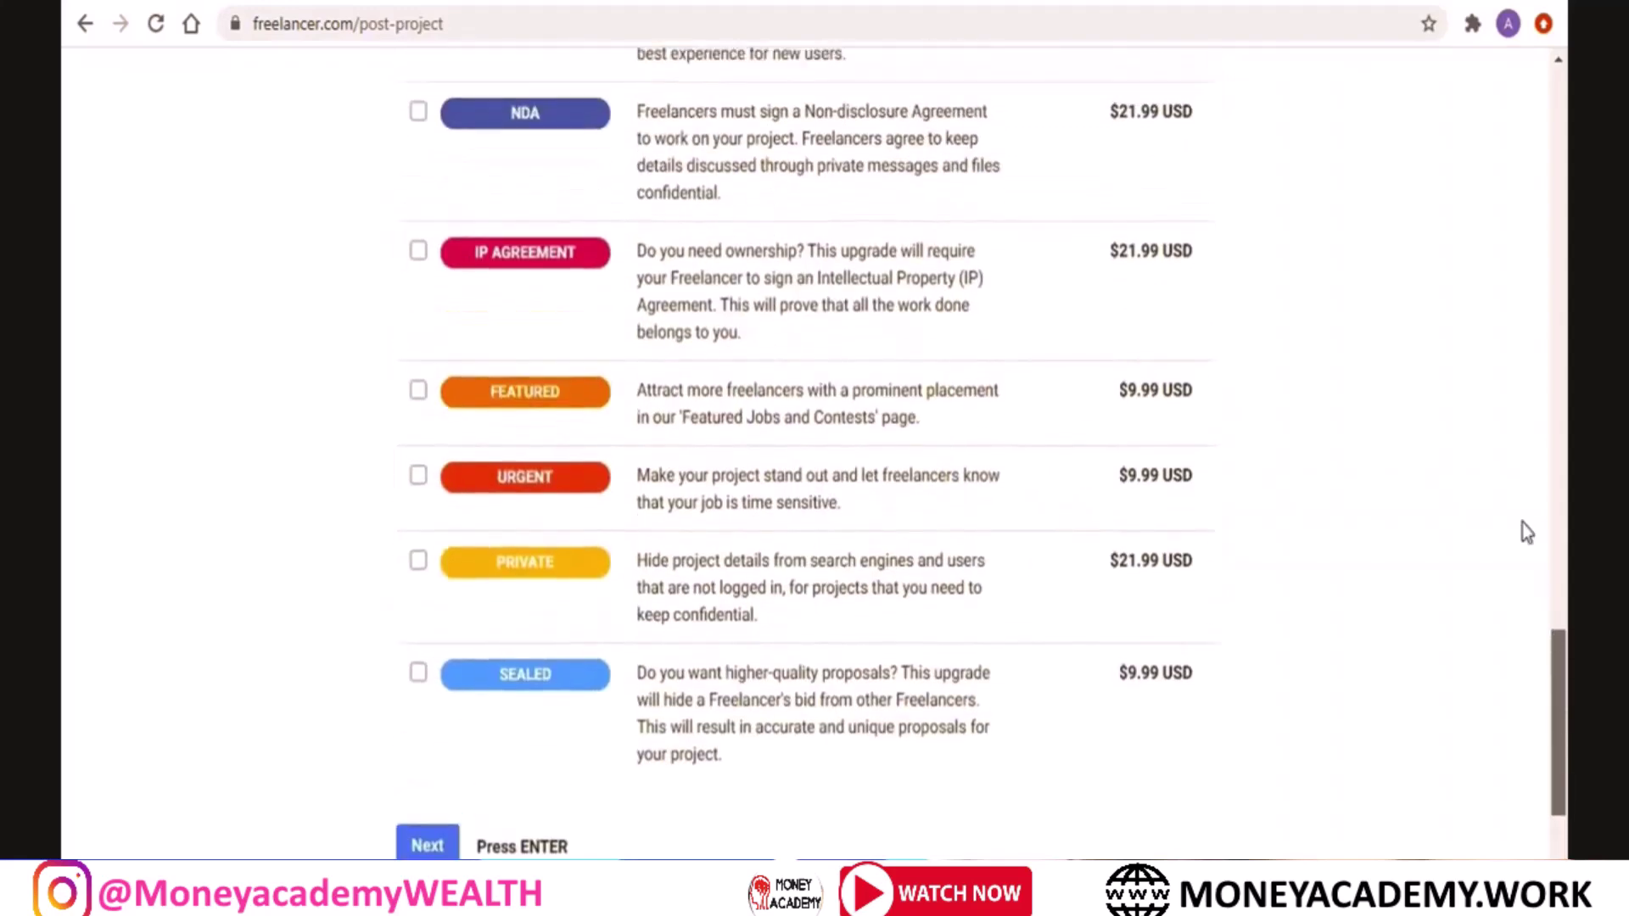
left_click_drag(1567, 731, 1567, 828)
scroll(1558, 694, "up", 5)
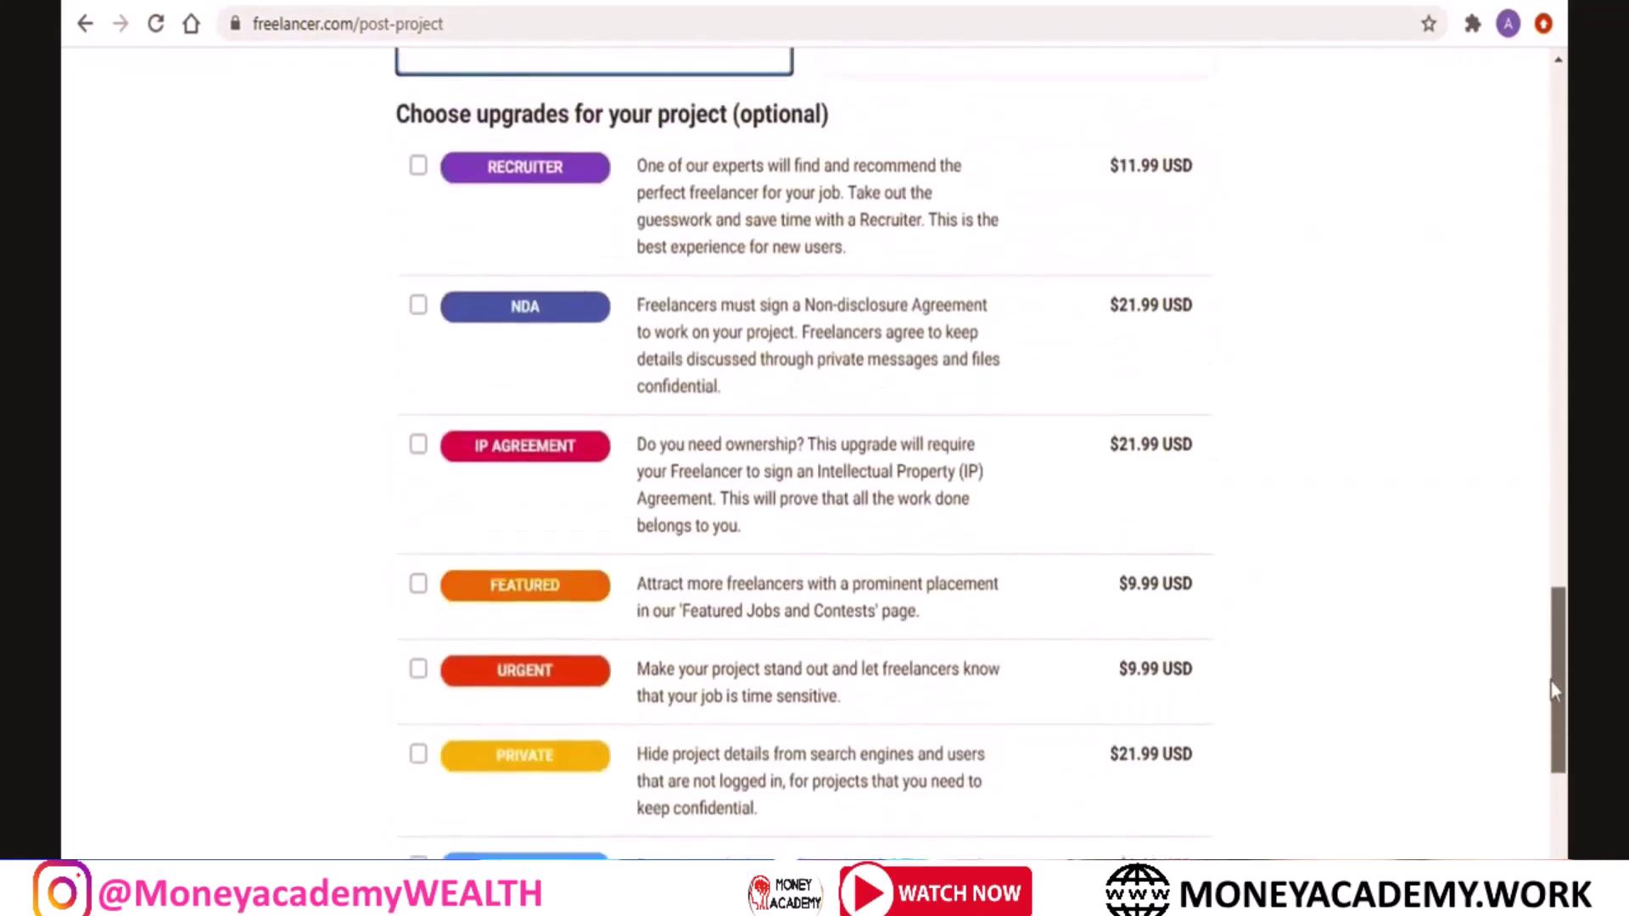
scroll(1546, 671, "up", 1)
scroll(1546, 671, "down", 6)
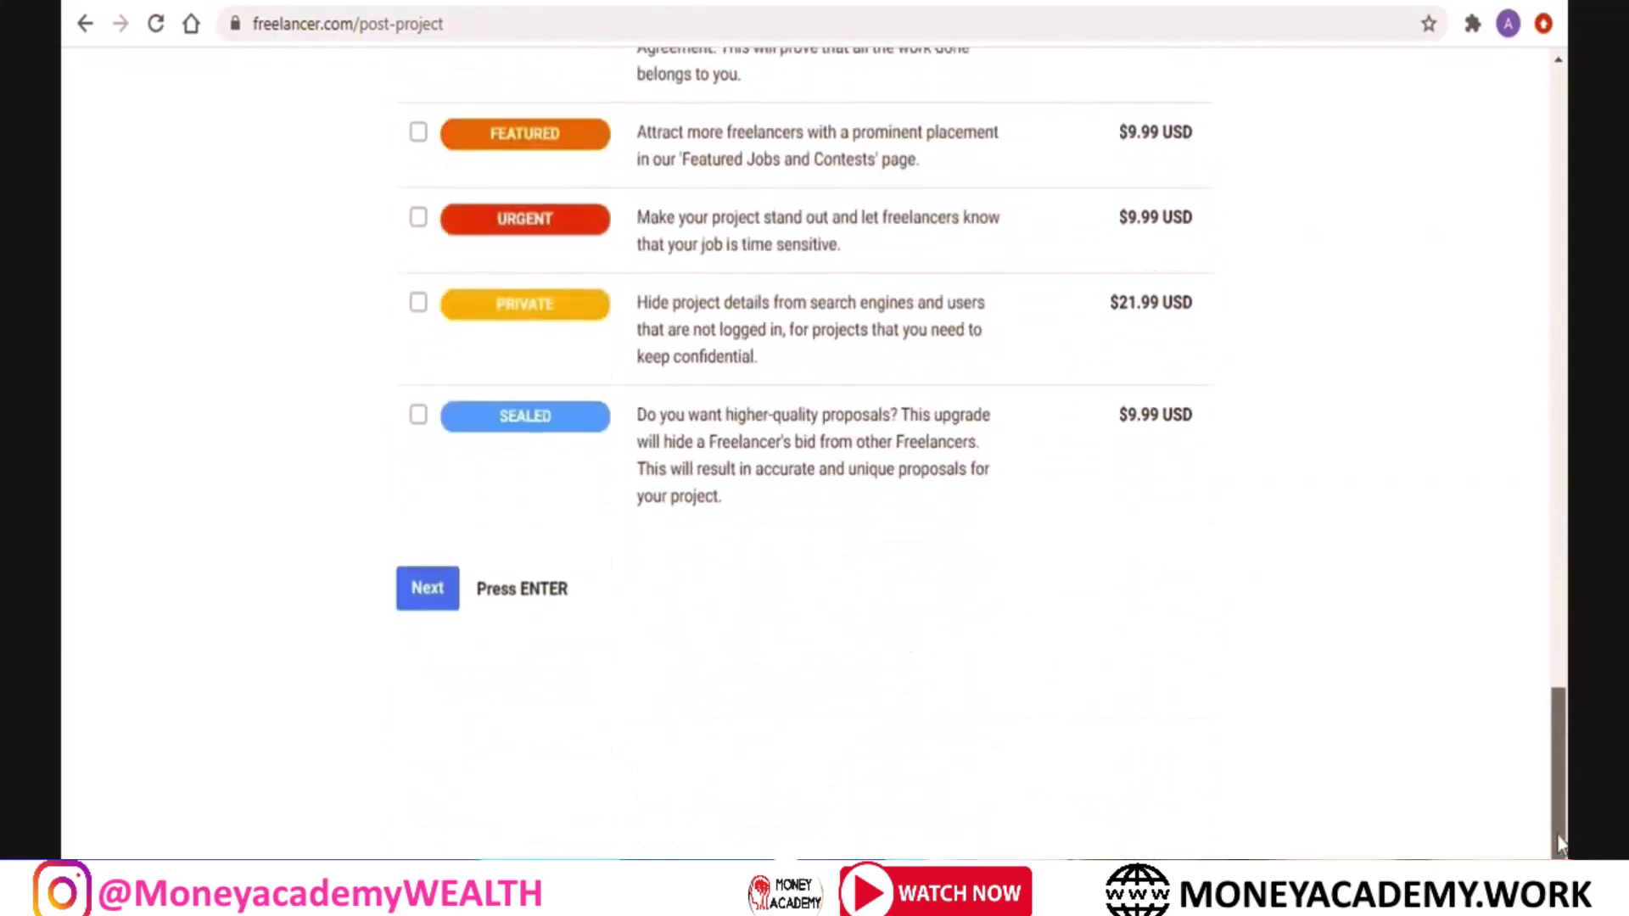
Skip the upgrades, review, and confirm posting the Build us a Logo project
left_click(433, 593)
scroll(1036, 487, "down", 3)
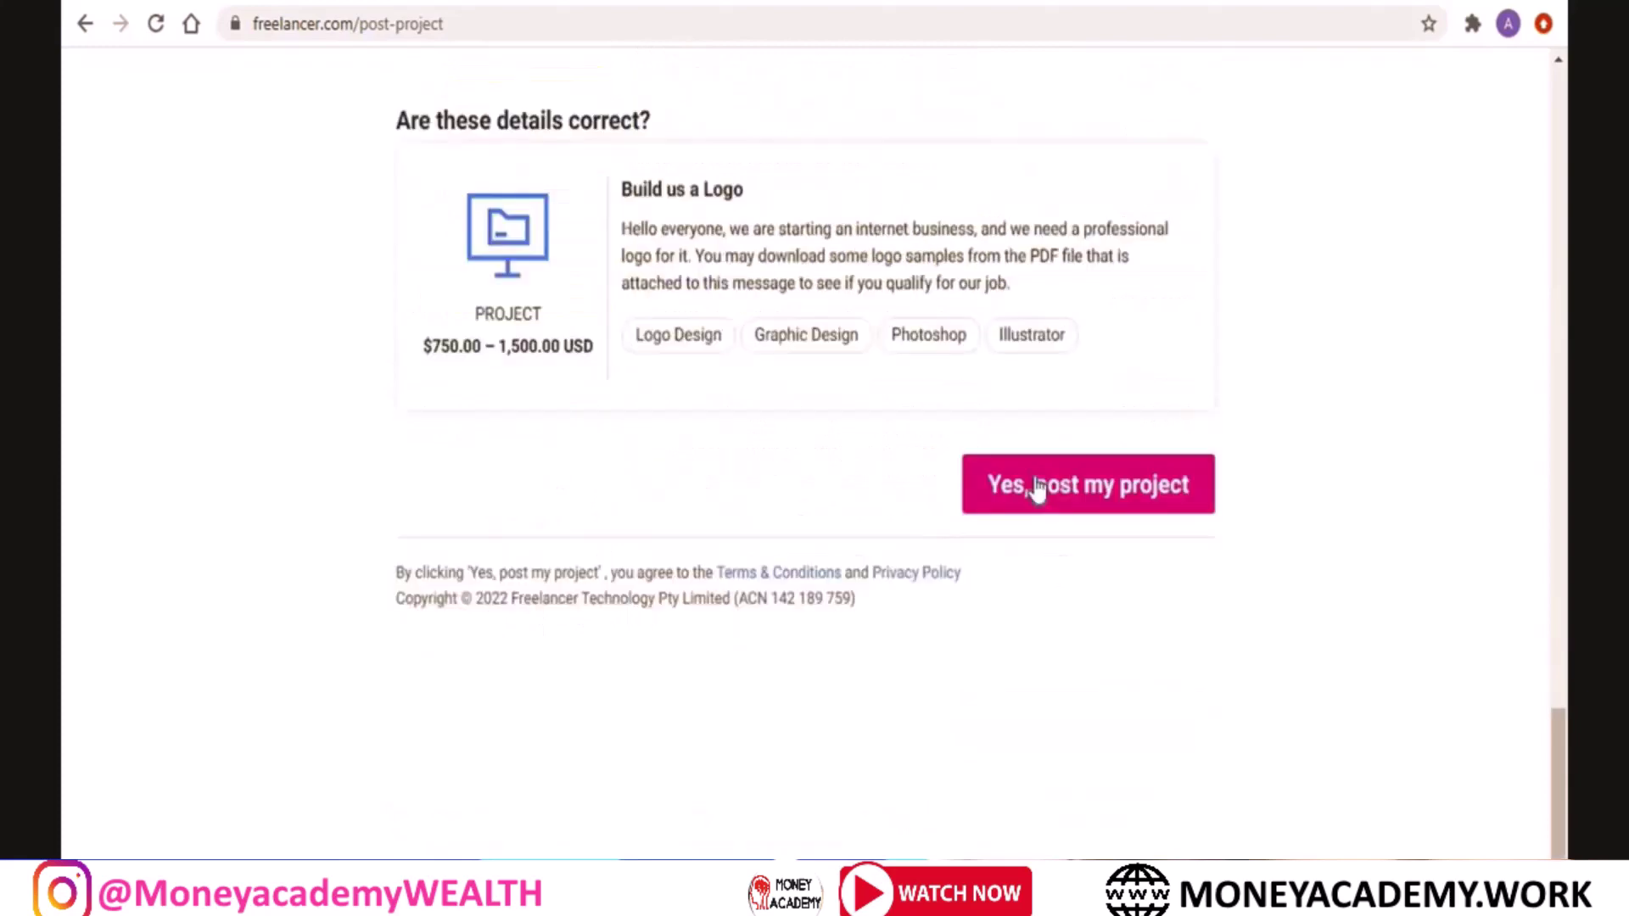
left_click(1036, 487)
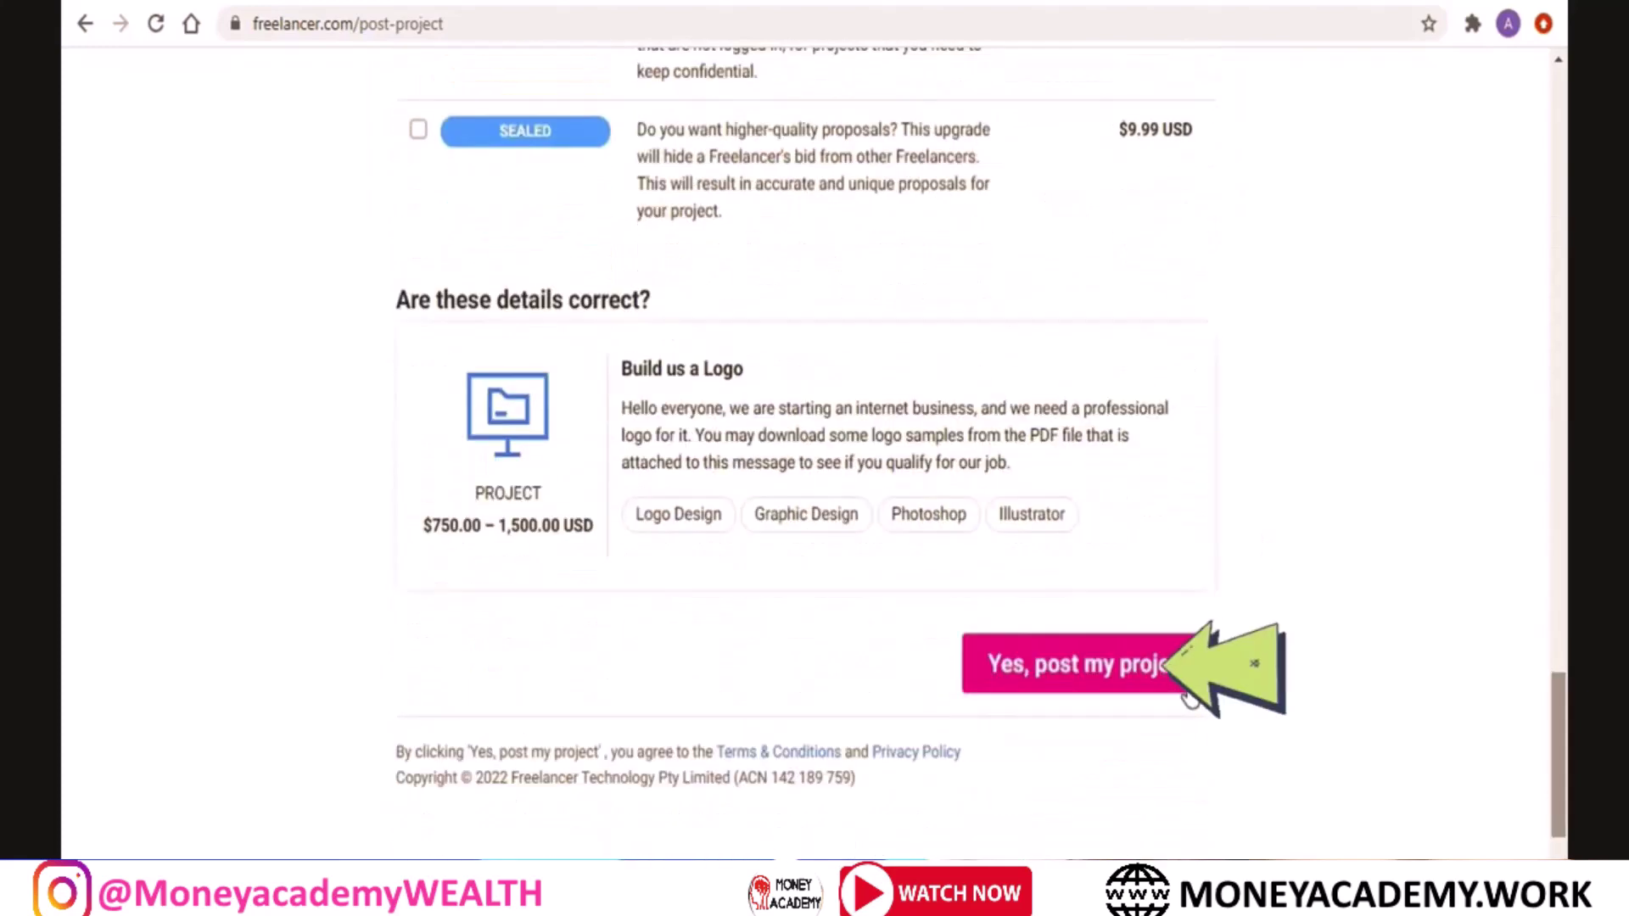
left_click(1121, 665)
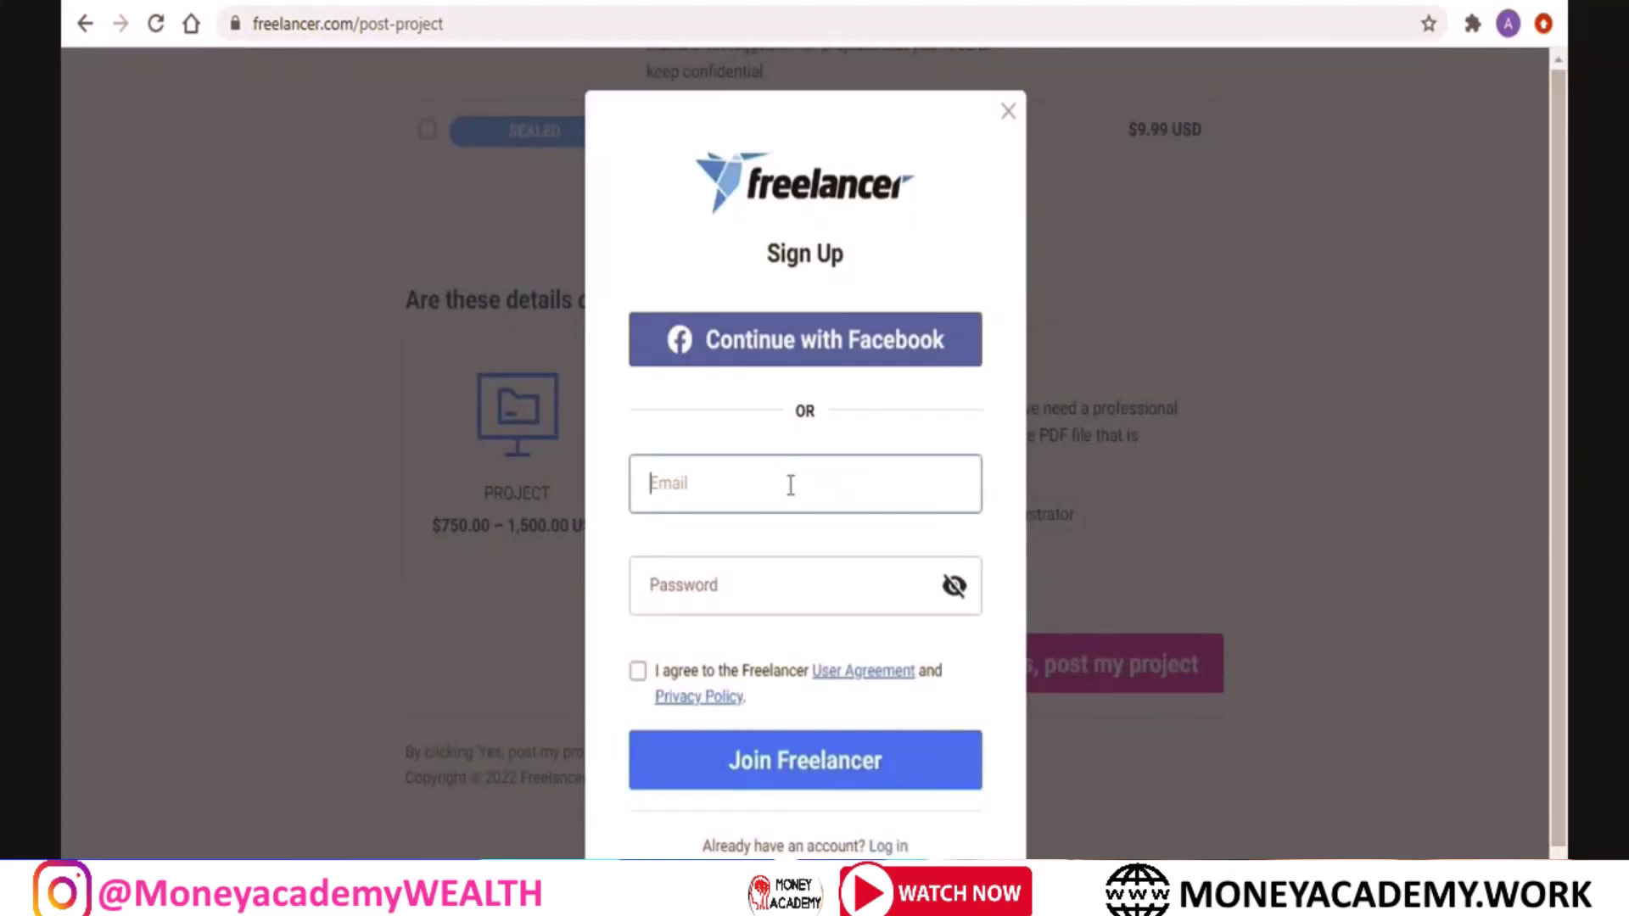
Enter the sign-up email and password, accept the user agreement, and join Freelancer
left_click_drag(1564, 666, 1565, 694)
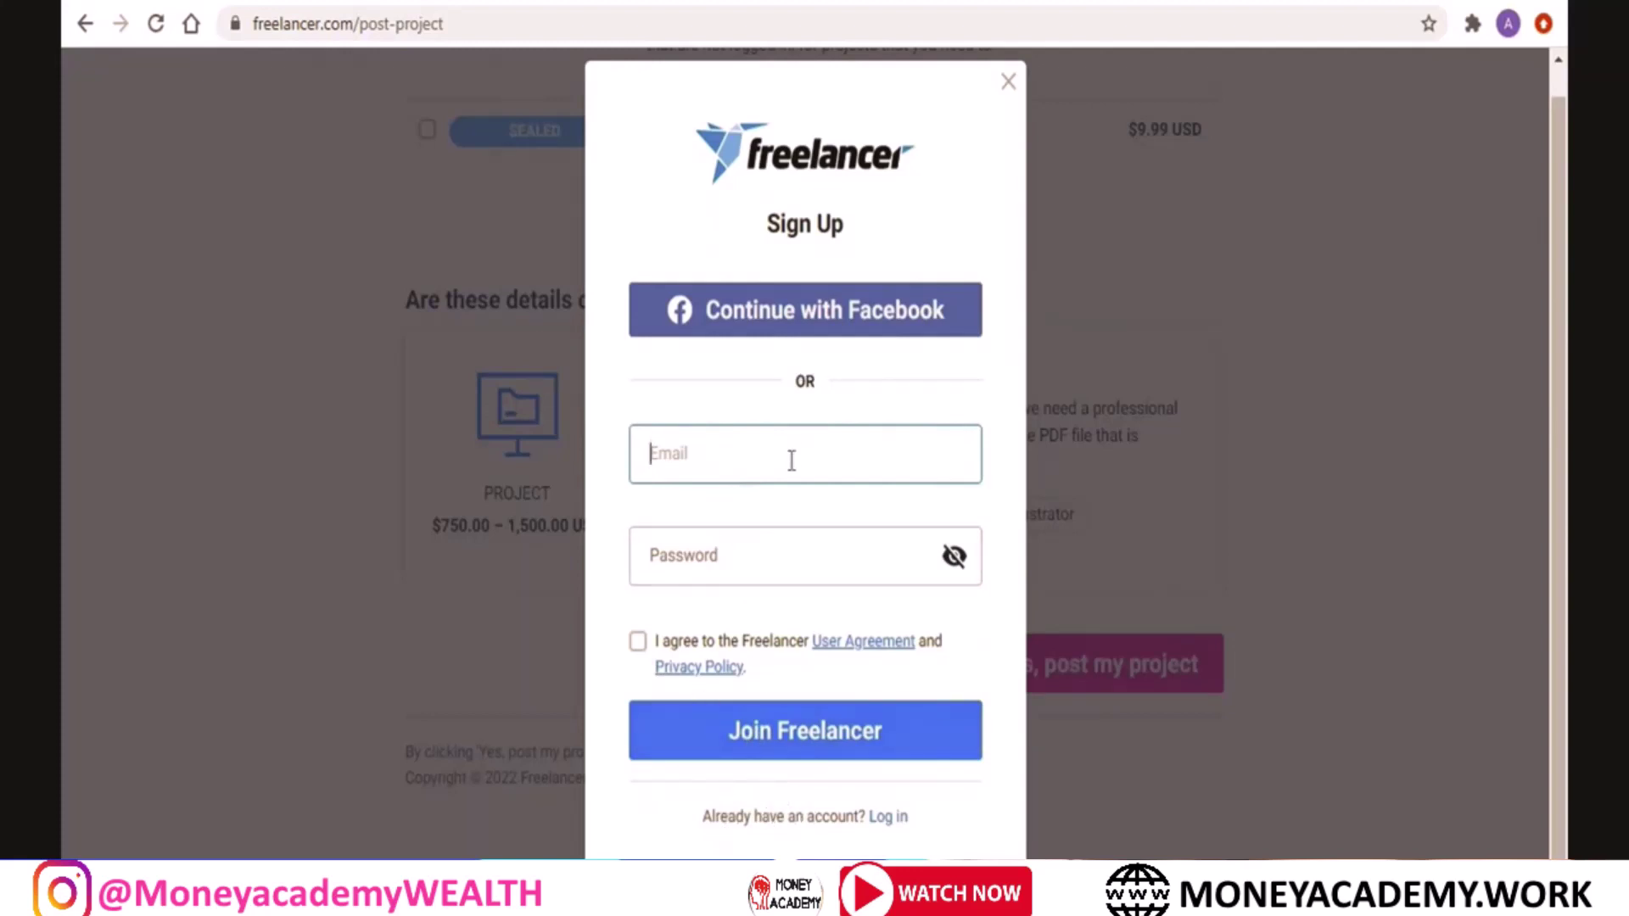
type("AB")
key("BackSpace")
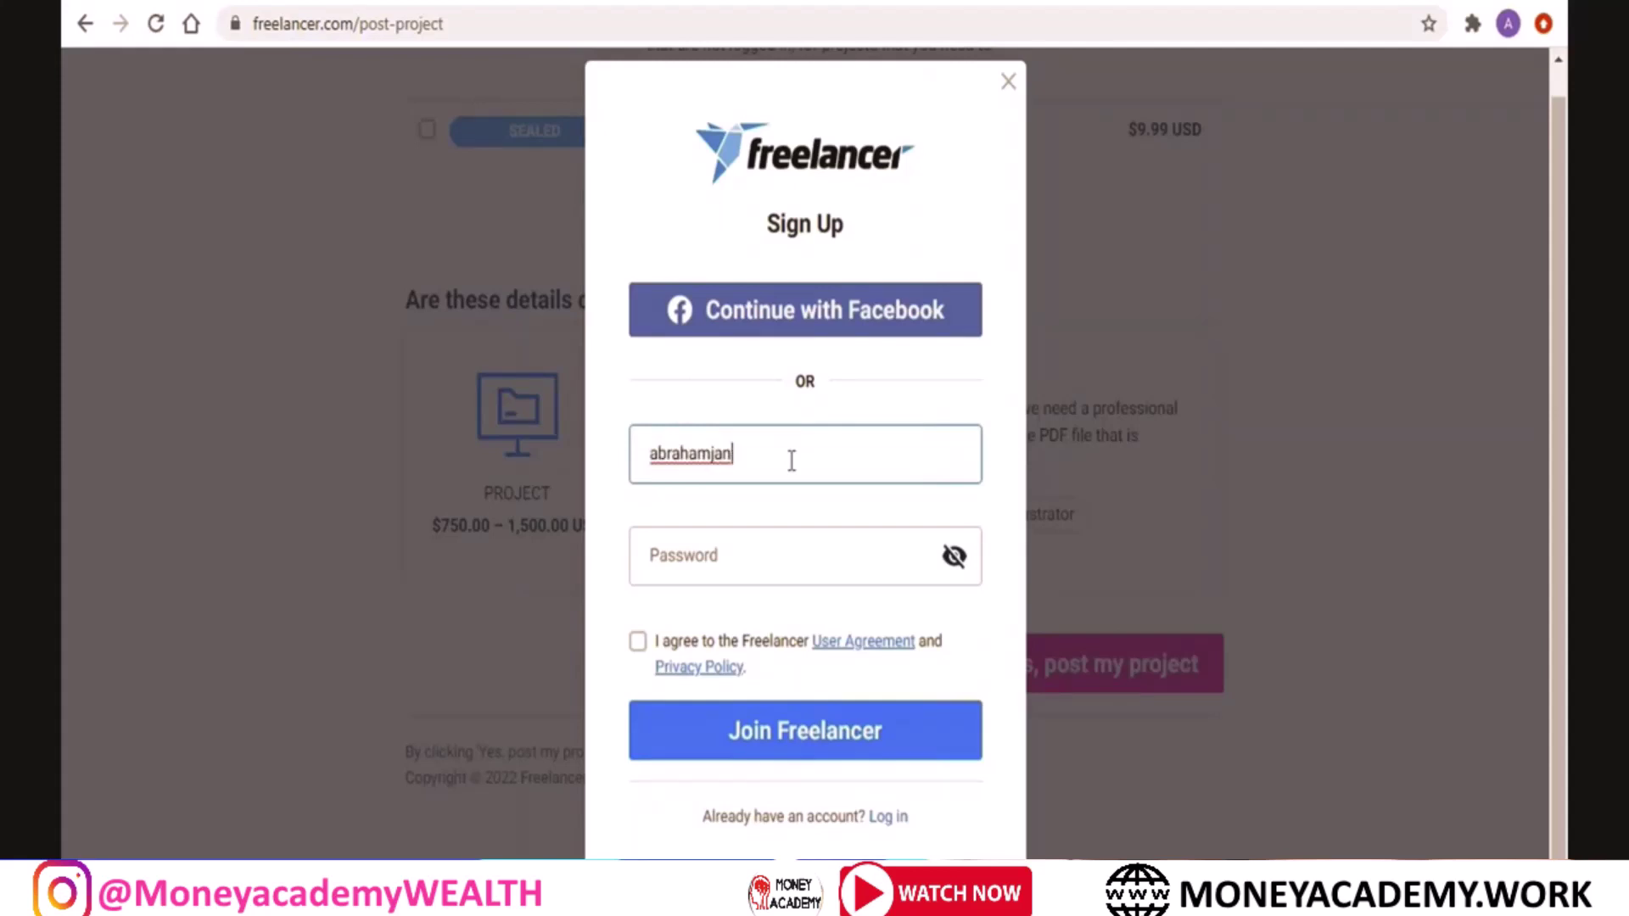
left_click(781, 564)
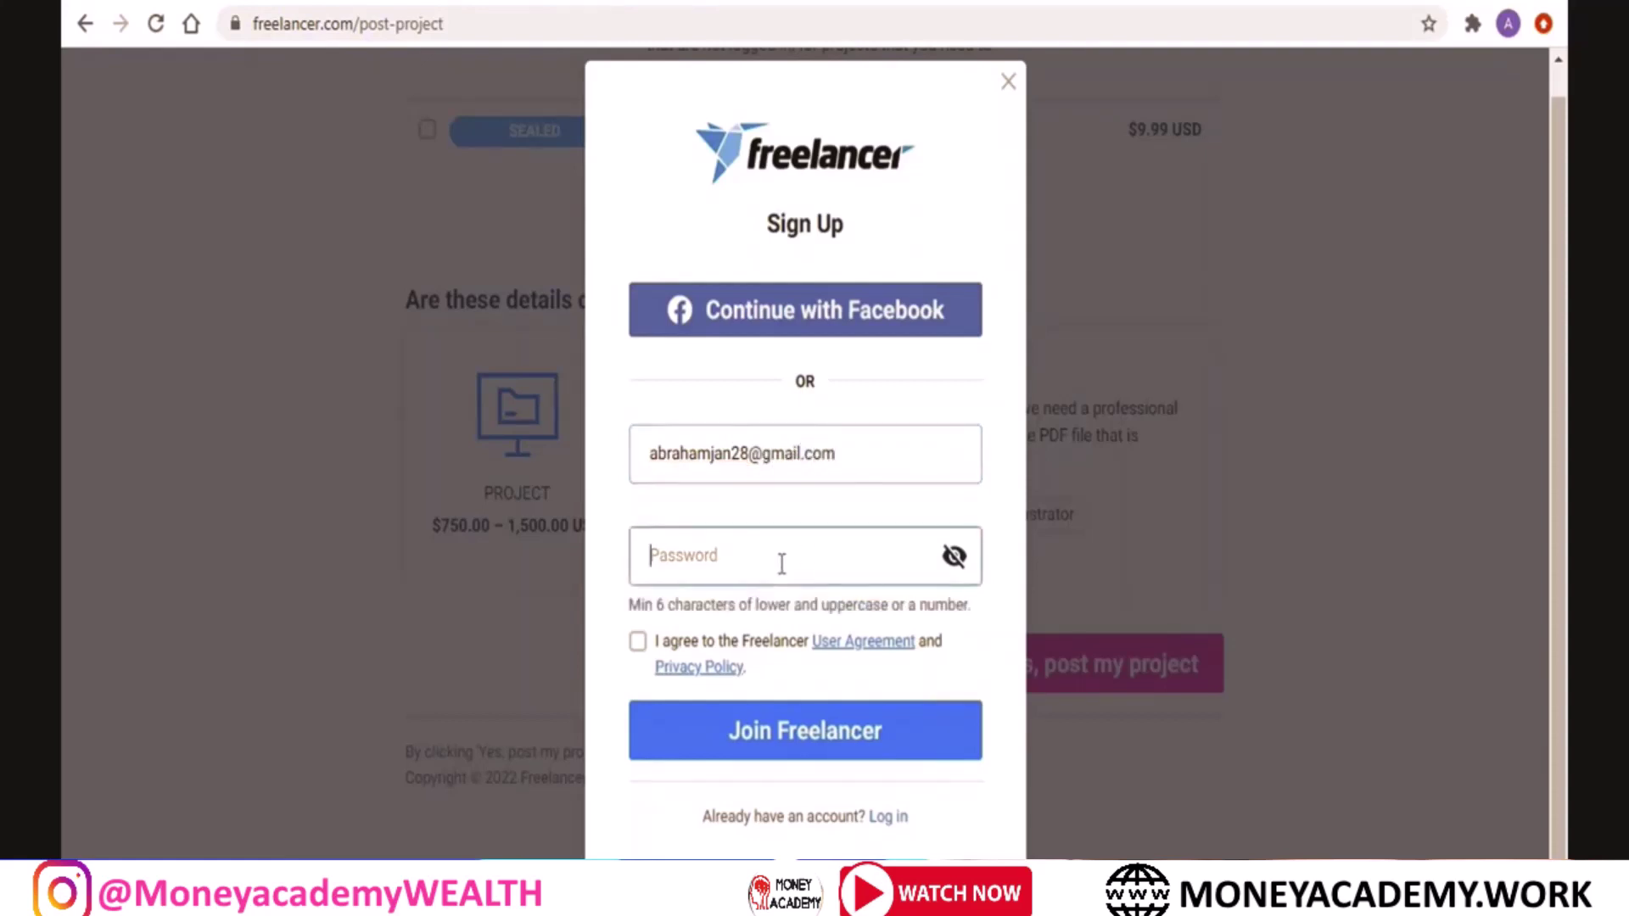
type("•")
left_click(638, 642)
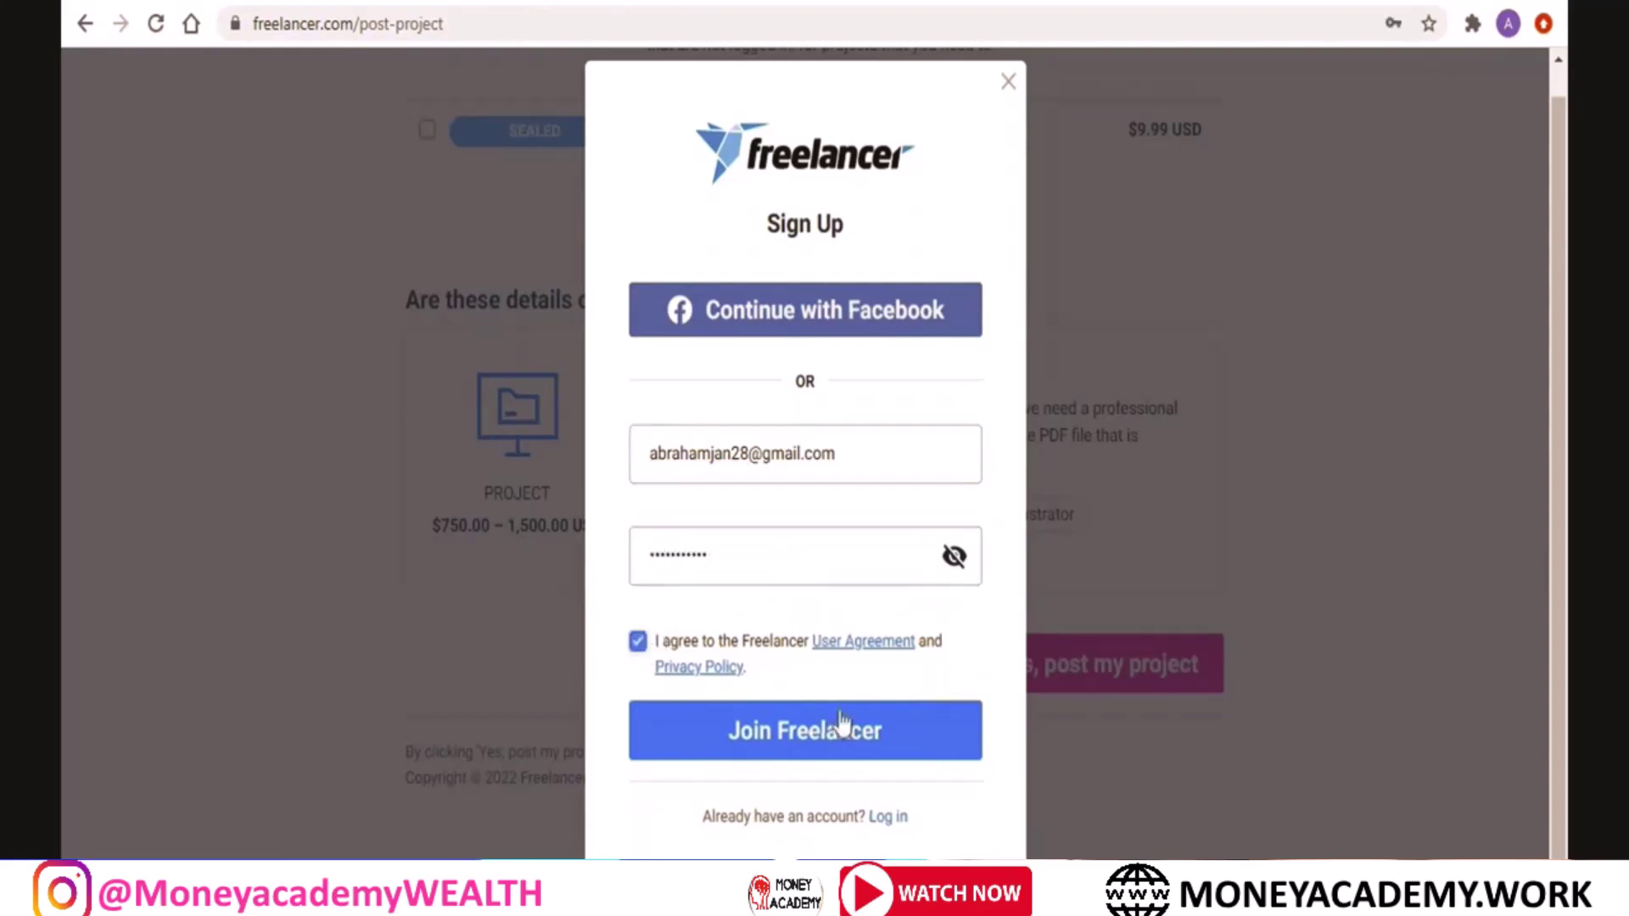
left_click(874, 746)
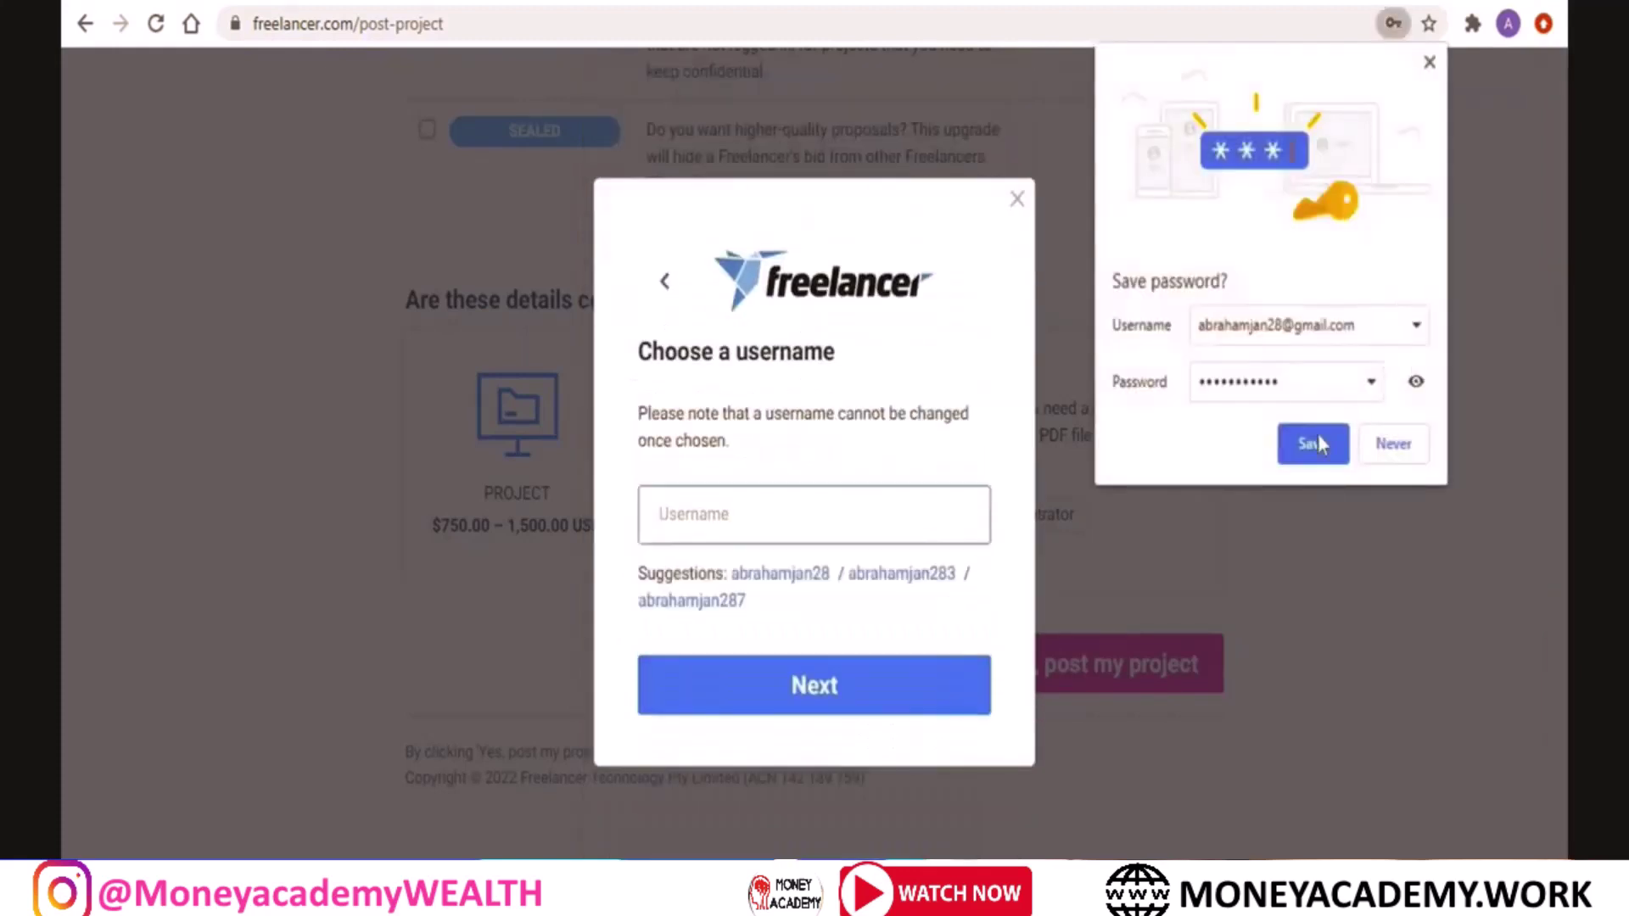
Let the browser save the password and submit a chosen username
left_click(1313, 444)
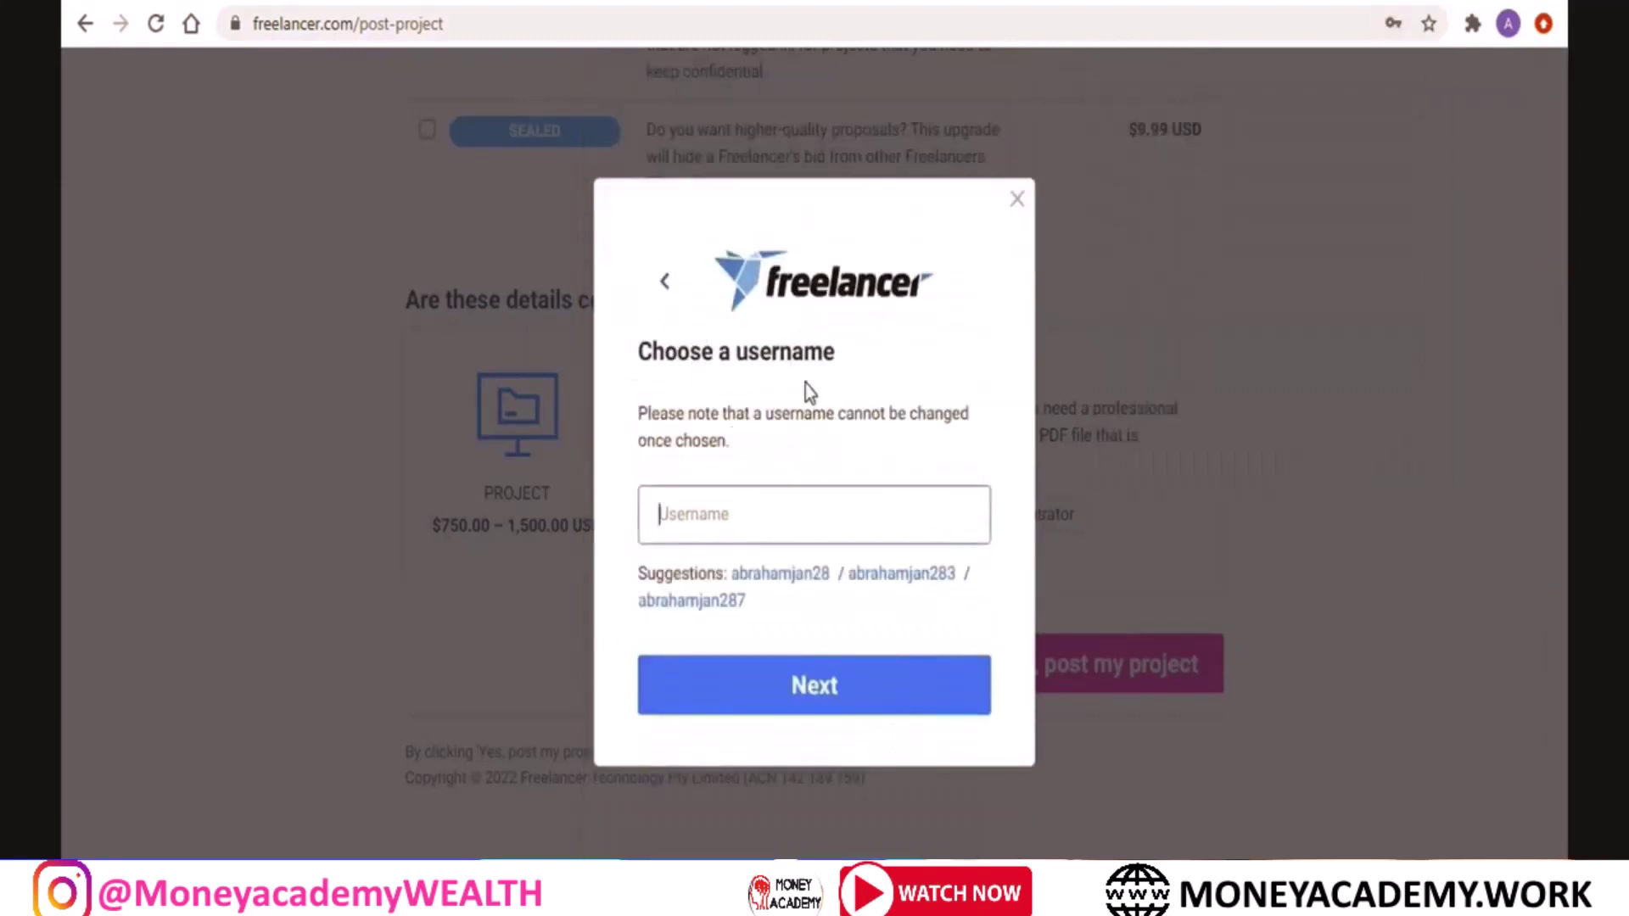
type("nob")
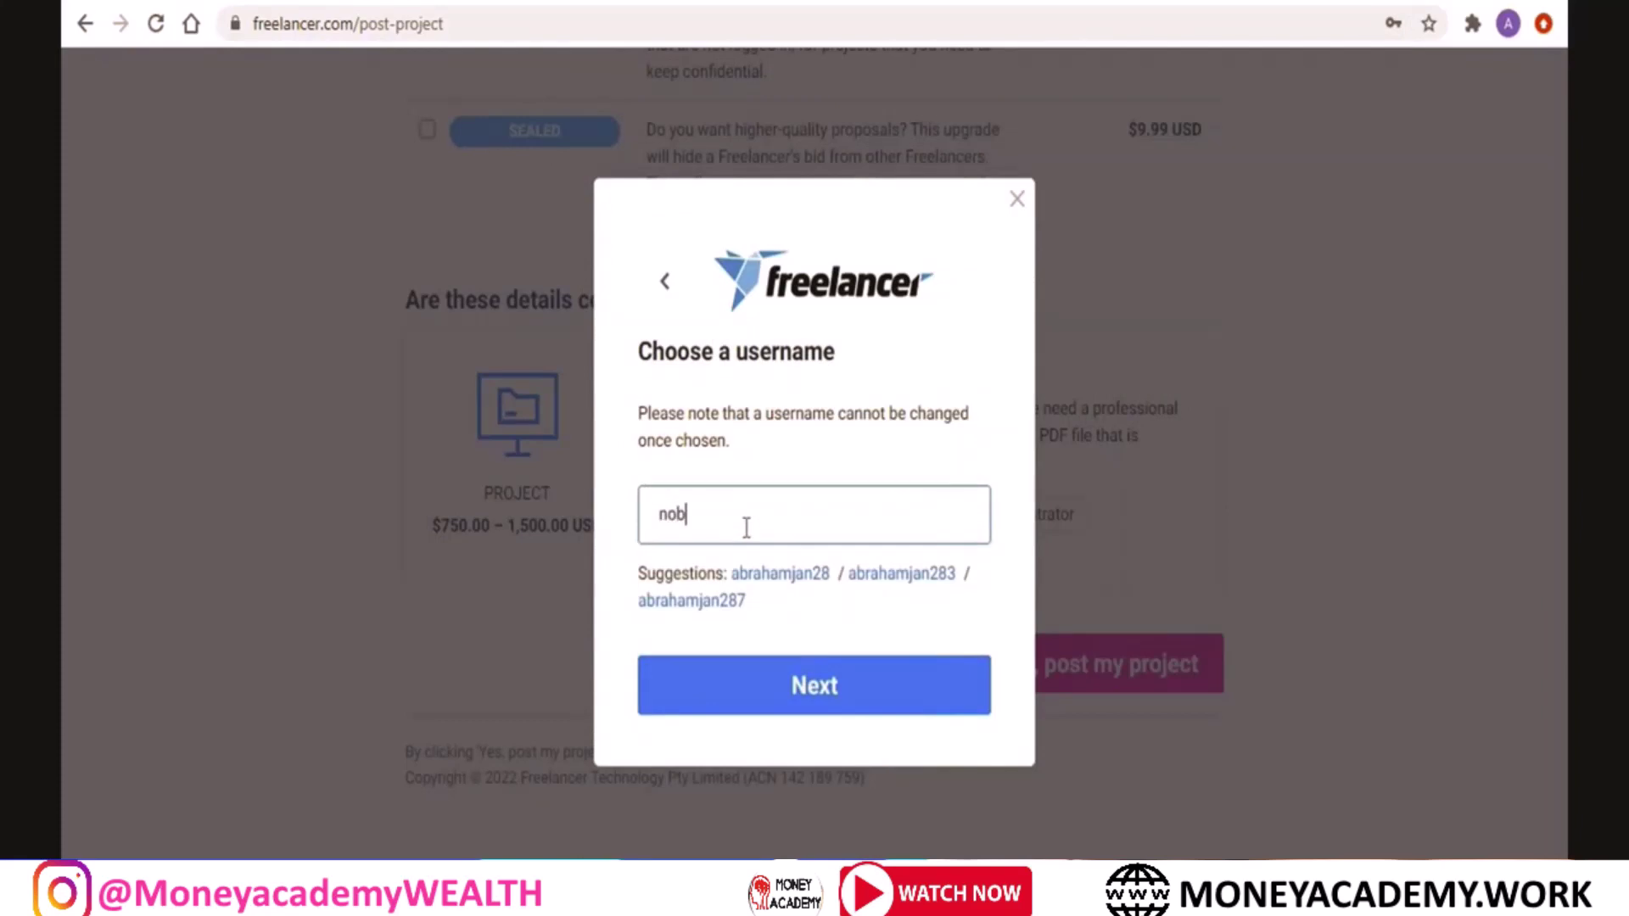
type("as009")
left_click(805, 692)
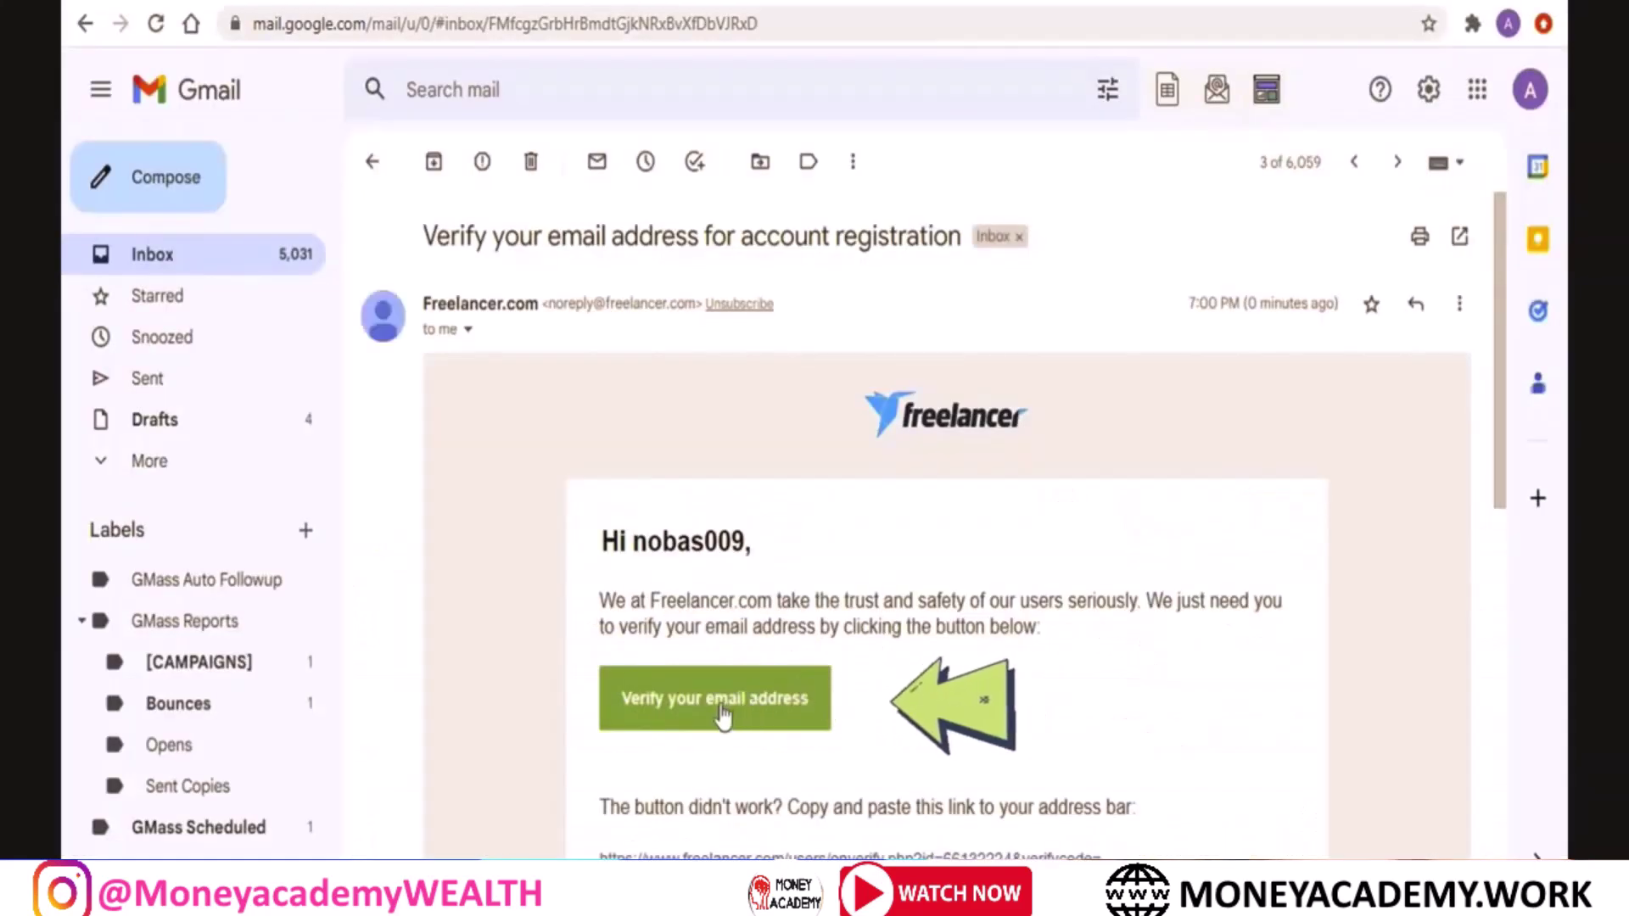
Click Verify your email address in the Freelancer verification email
left_click(719, 704)
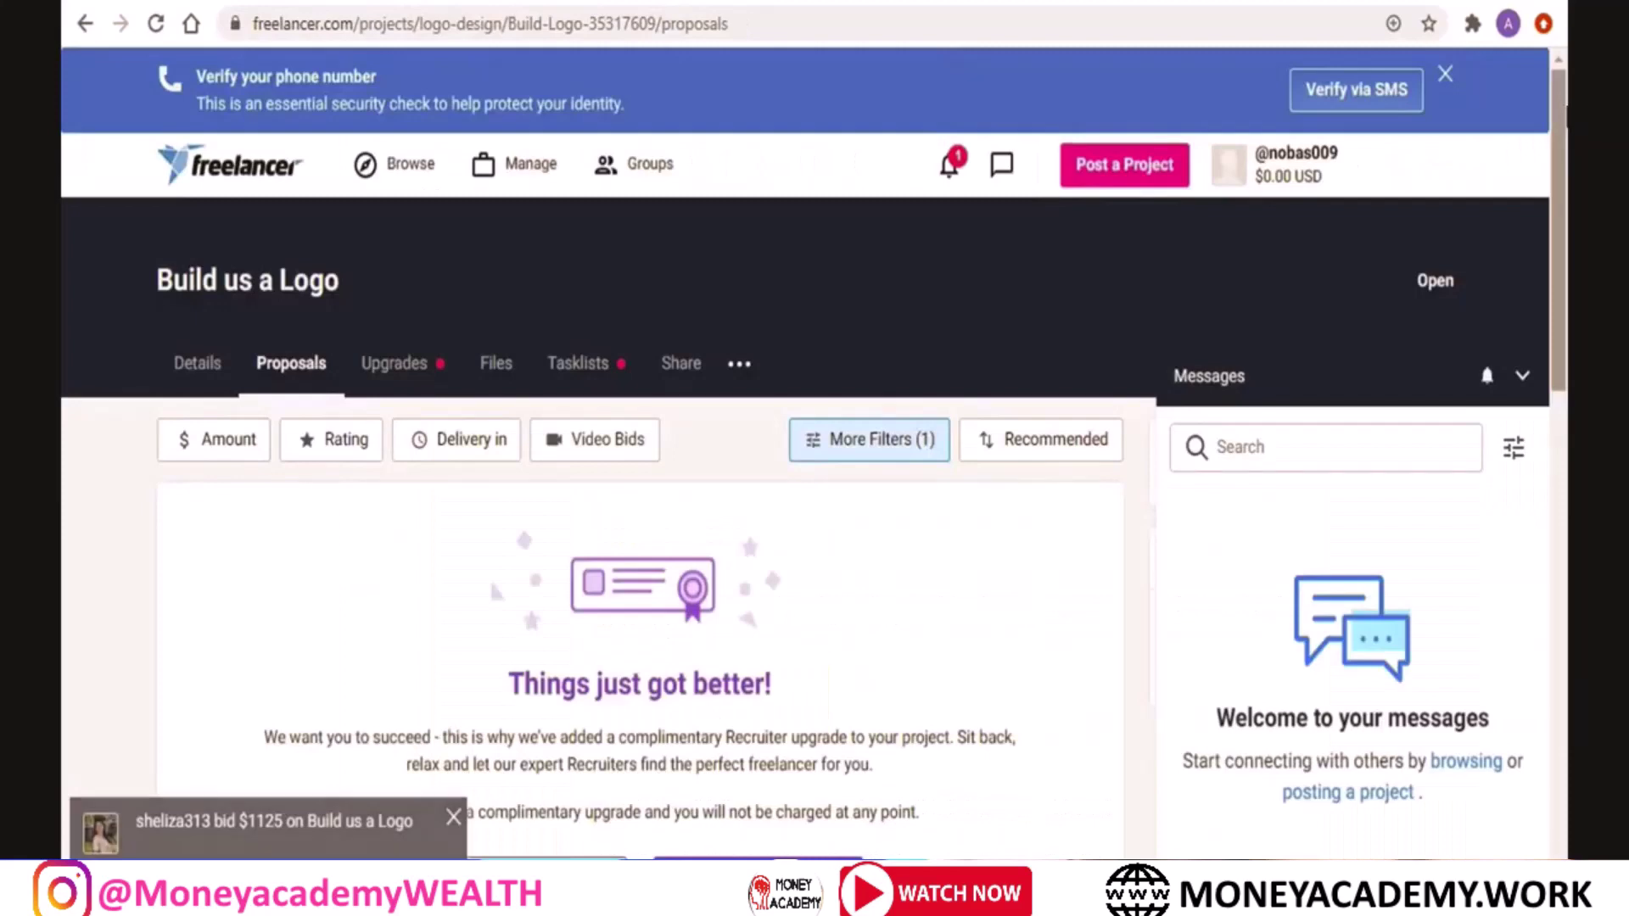
Collapse the Messages panel on the proposals page
scroll(1564, 102, "down", 3)
scroll(814, 453, "down", 4)
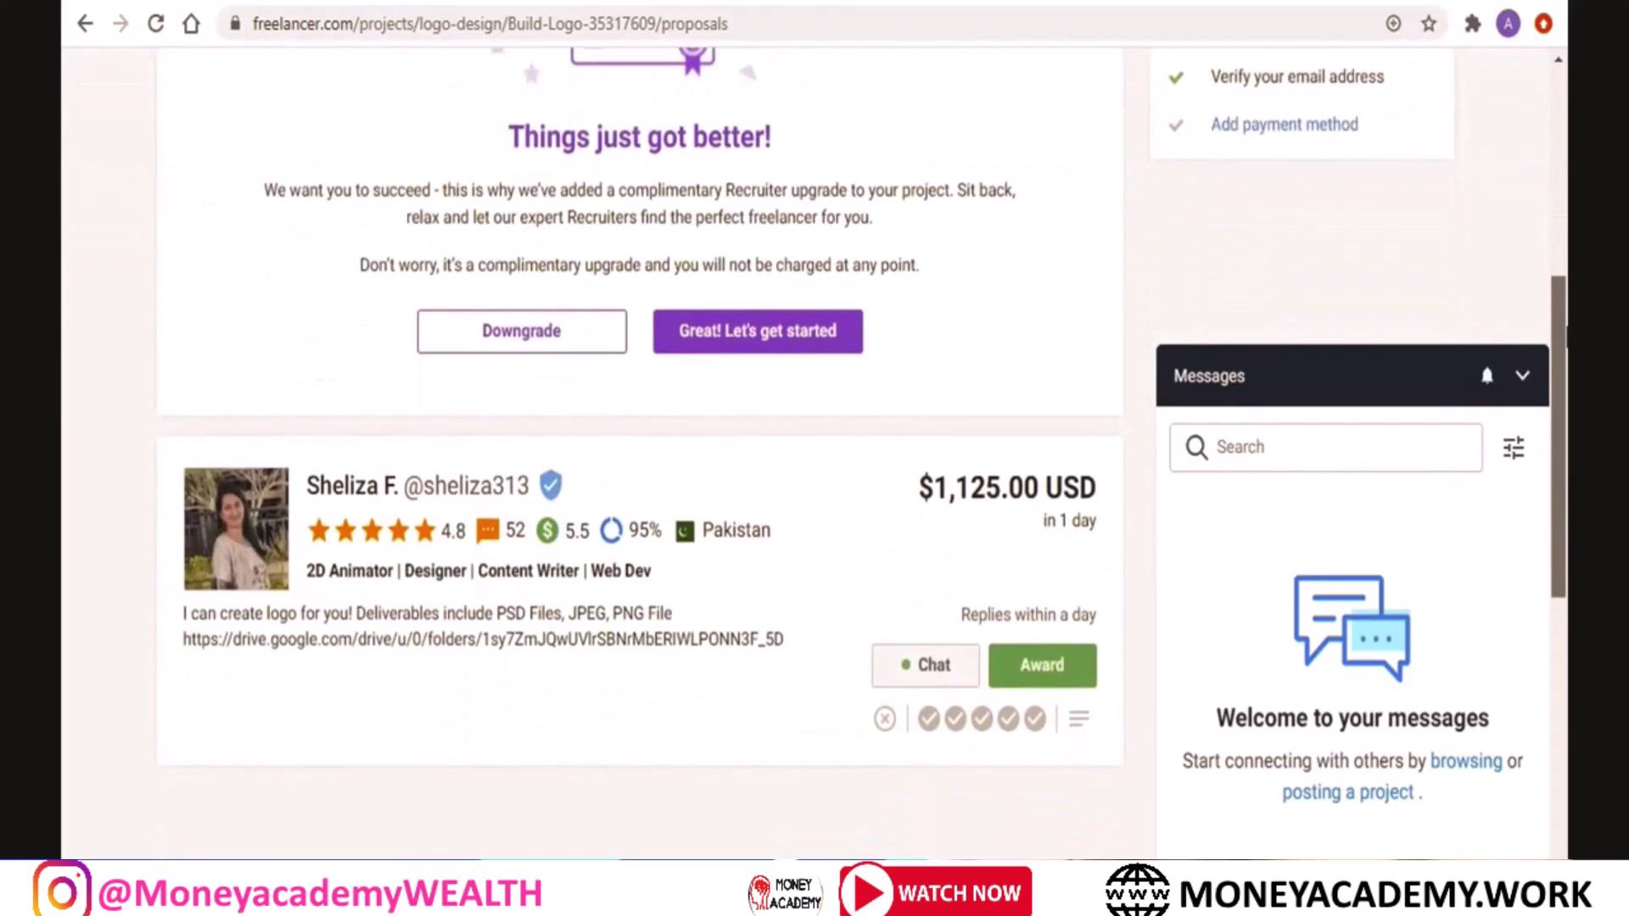
scroll(813, 453, "down", 1)
left_click_drag(1564, 356, 1564, 220)
left_click(1525, 376)
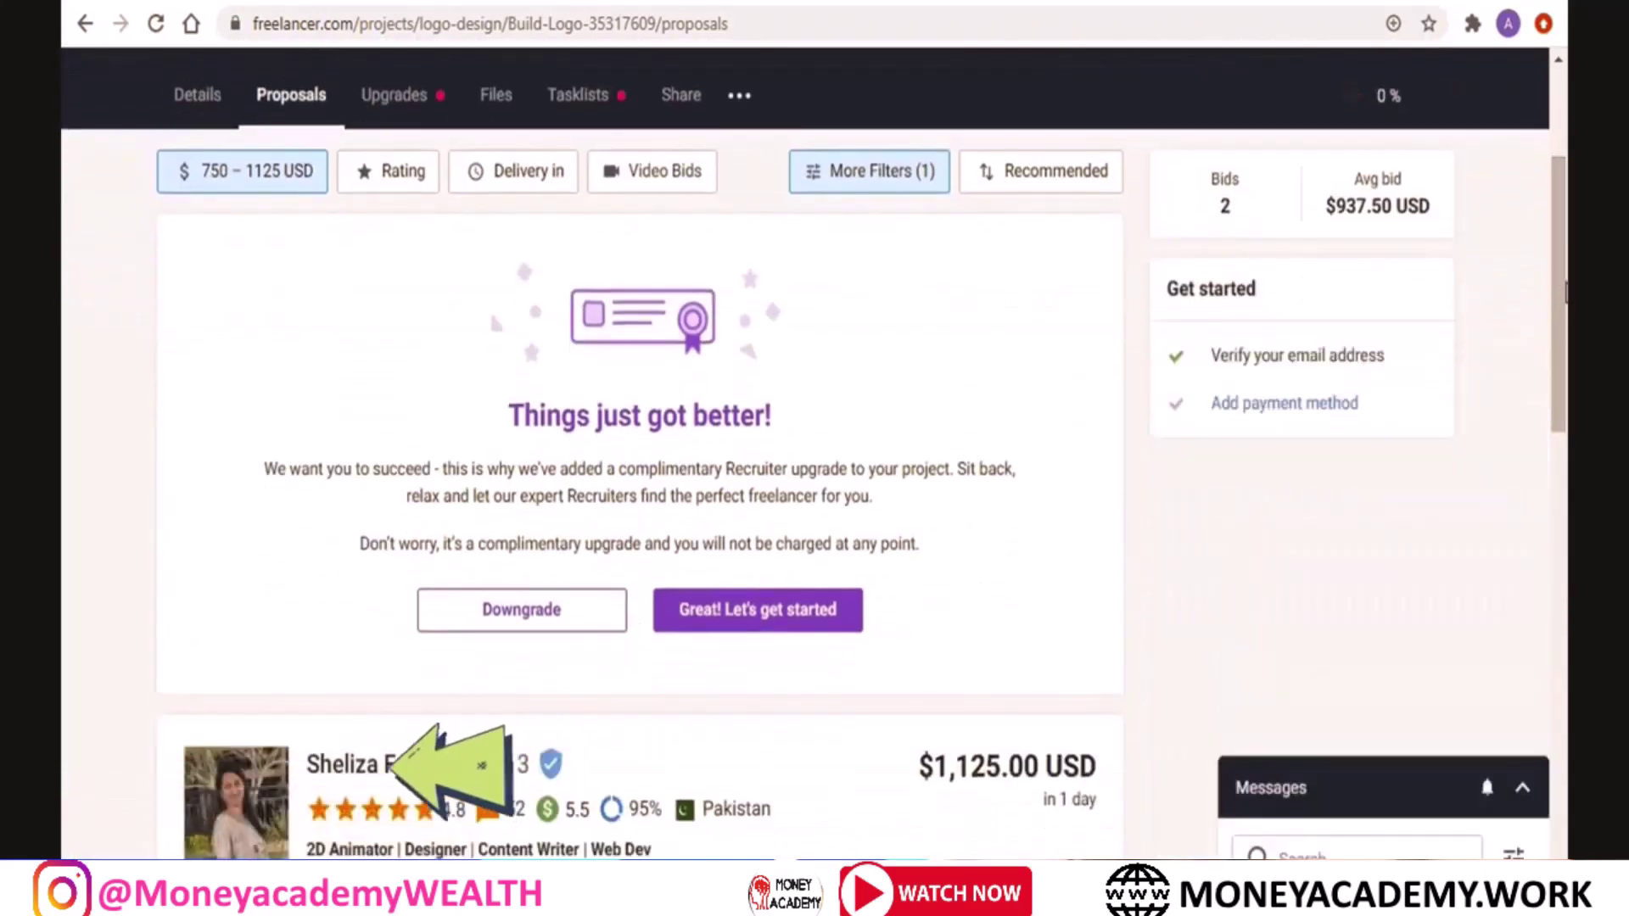
Scroll through the Proposals tab to review incoming bids, including the $750 1-day offer
left_click_drag(1560, 206, 1568, 146)
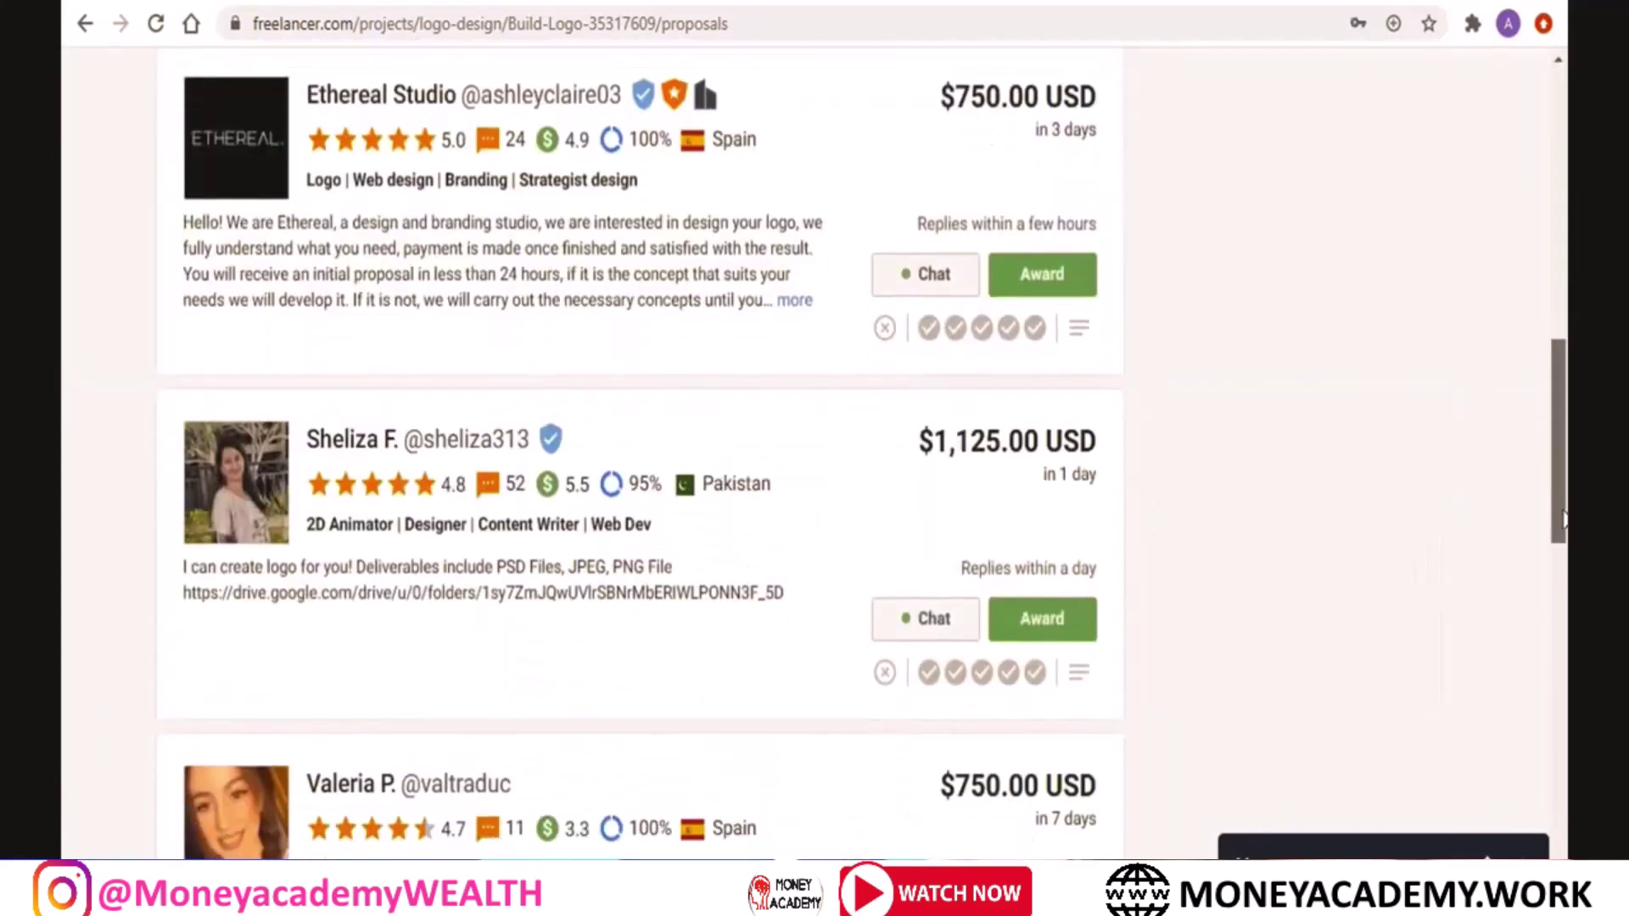
left_click_drag(1567, 525, 1566, 692)
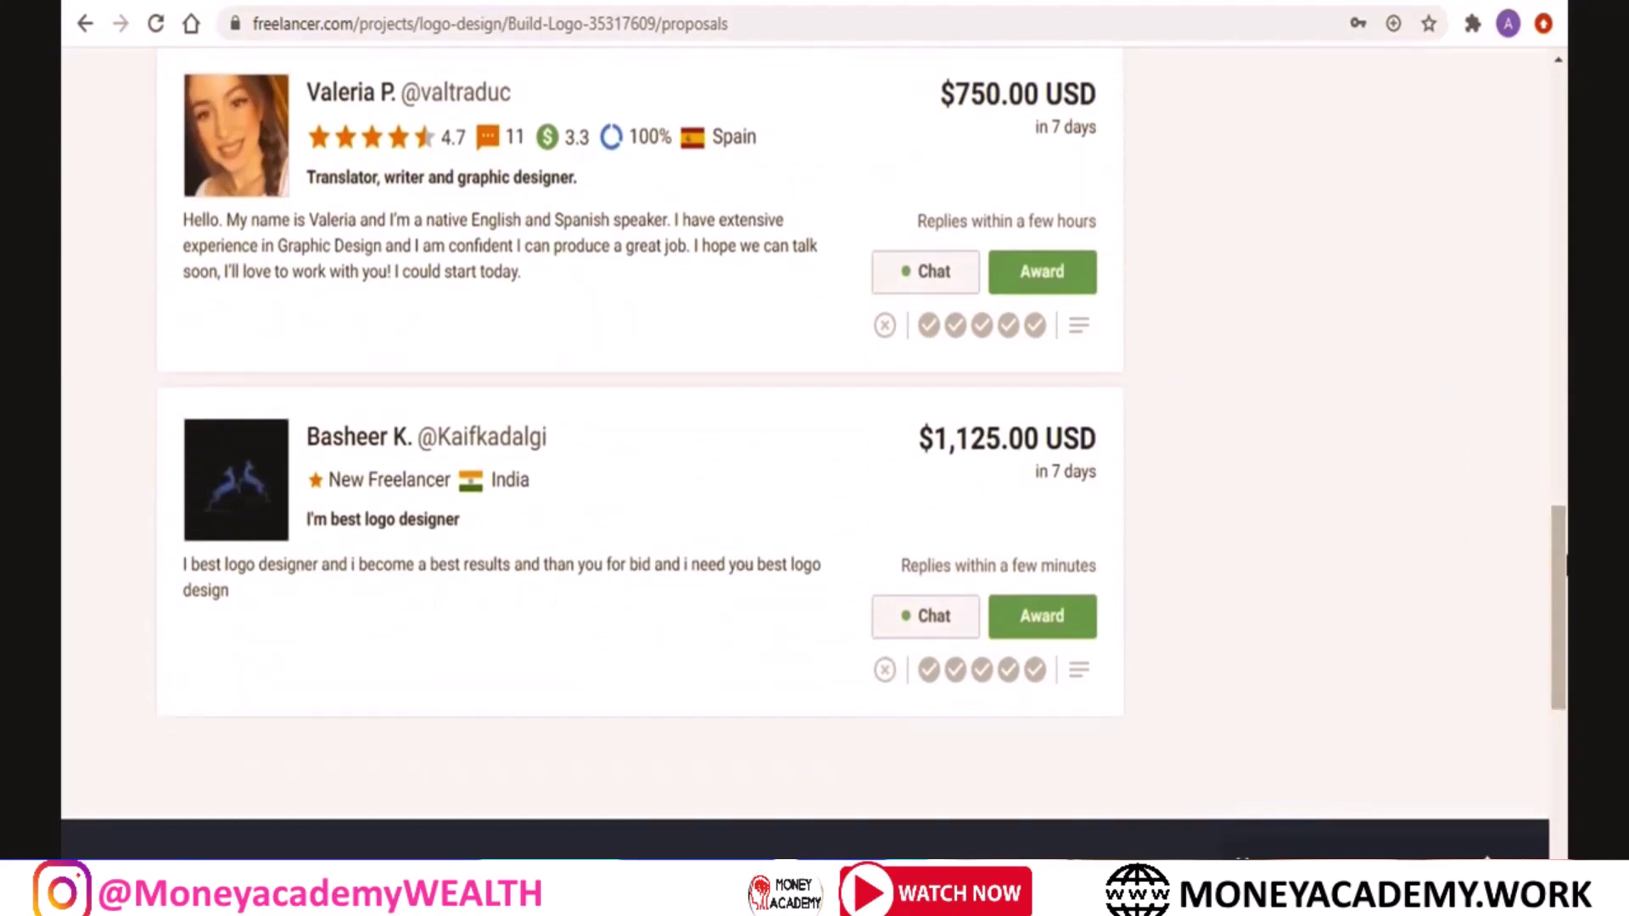
scroll(1567, 552, "up", 2)
scroll(645, 450, "up", 15)
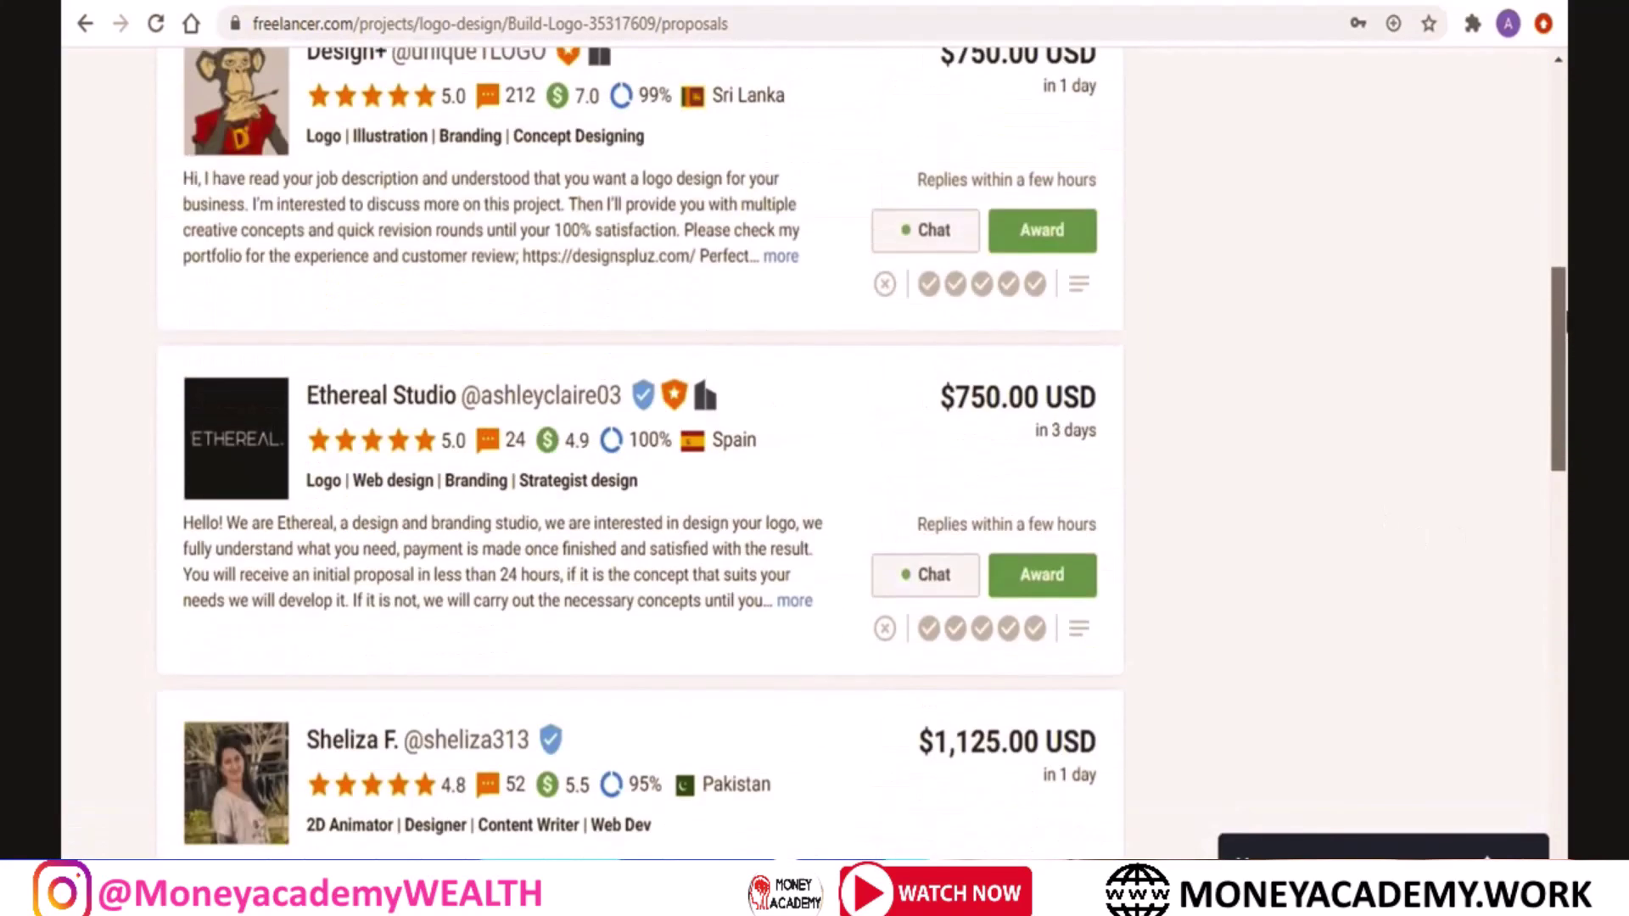
scroll(1484, 218, "up", 3)
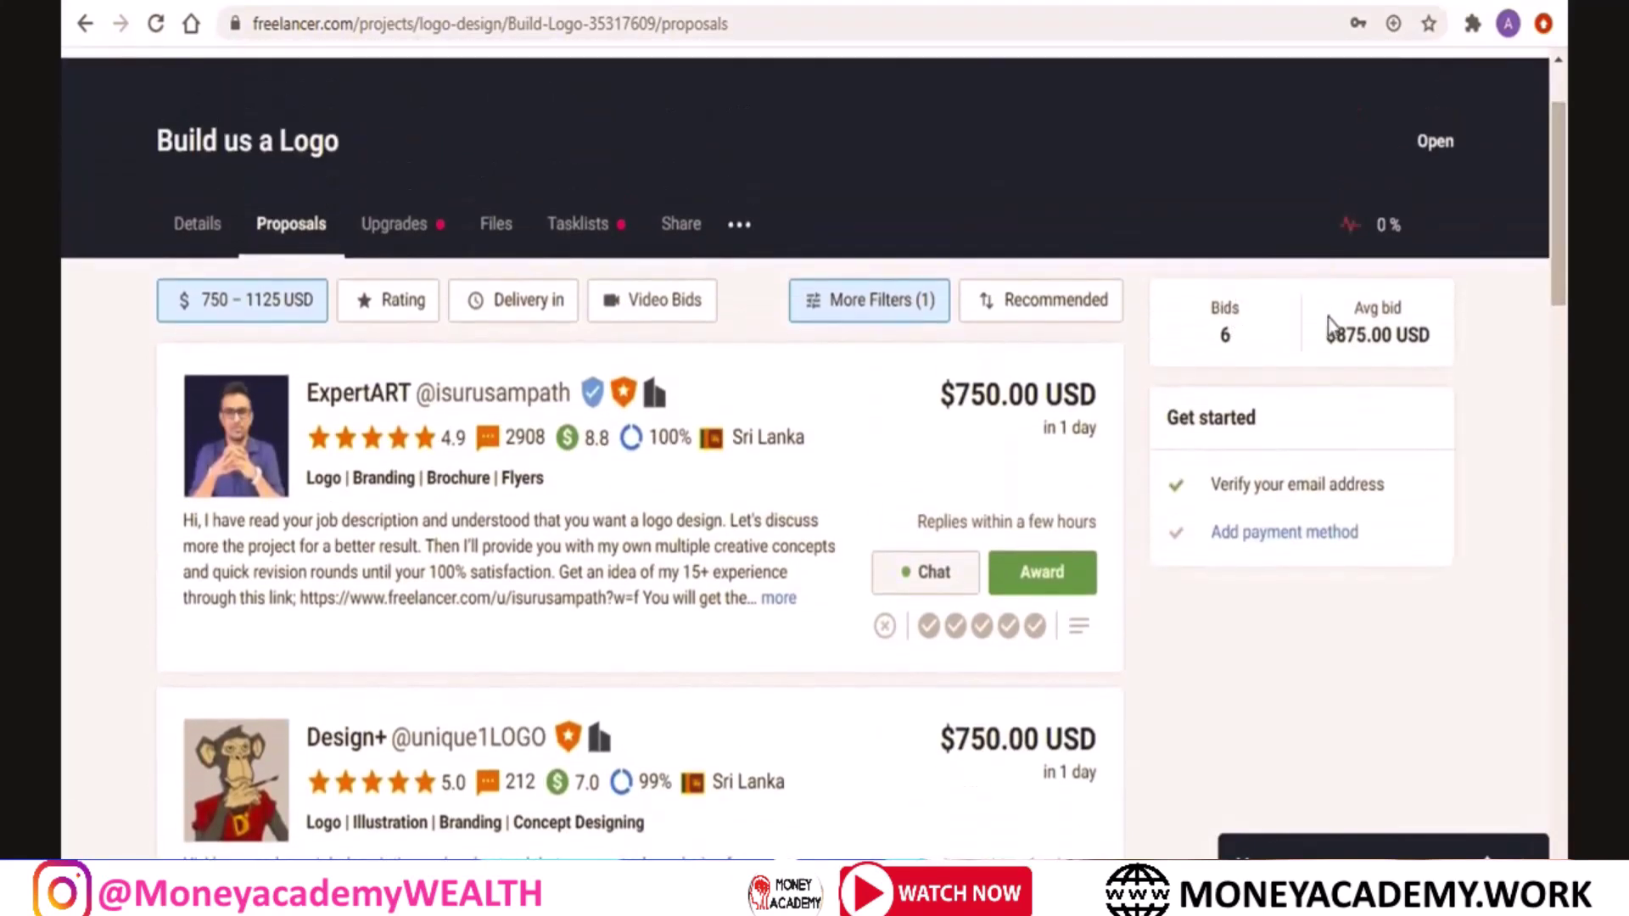
scroll(1560, 255, "up", 1)
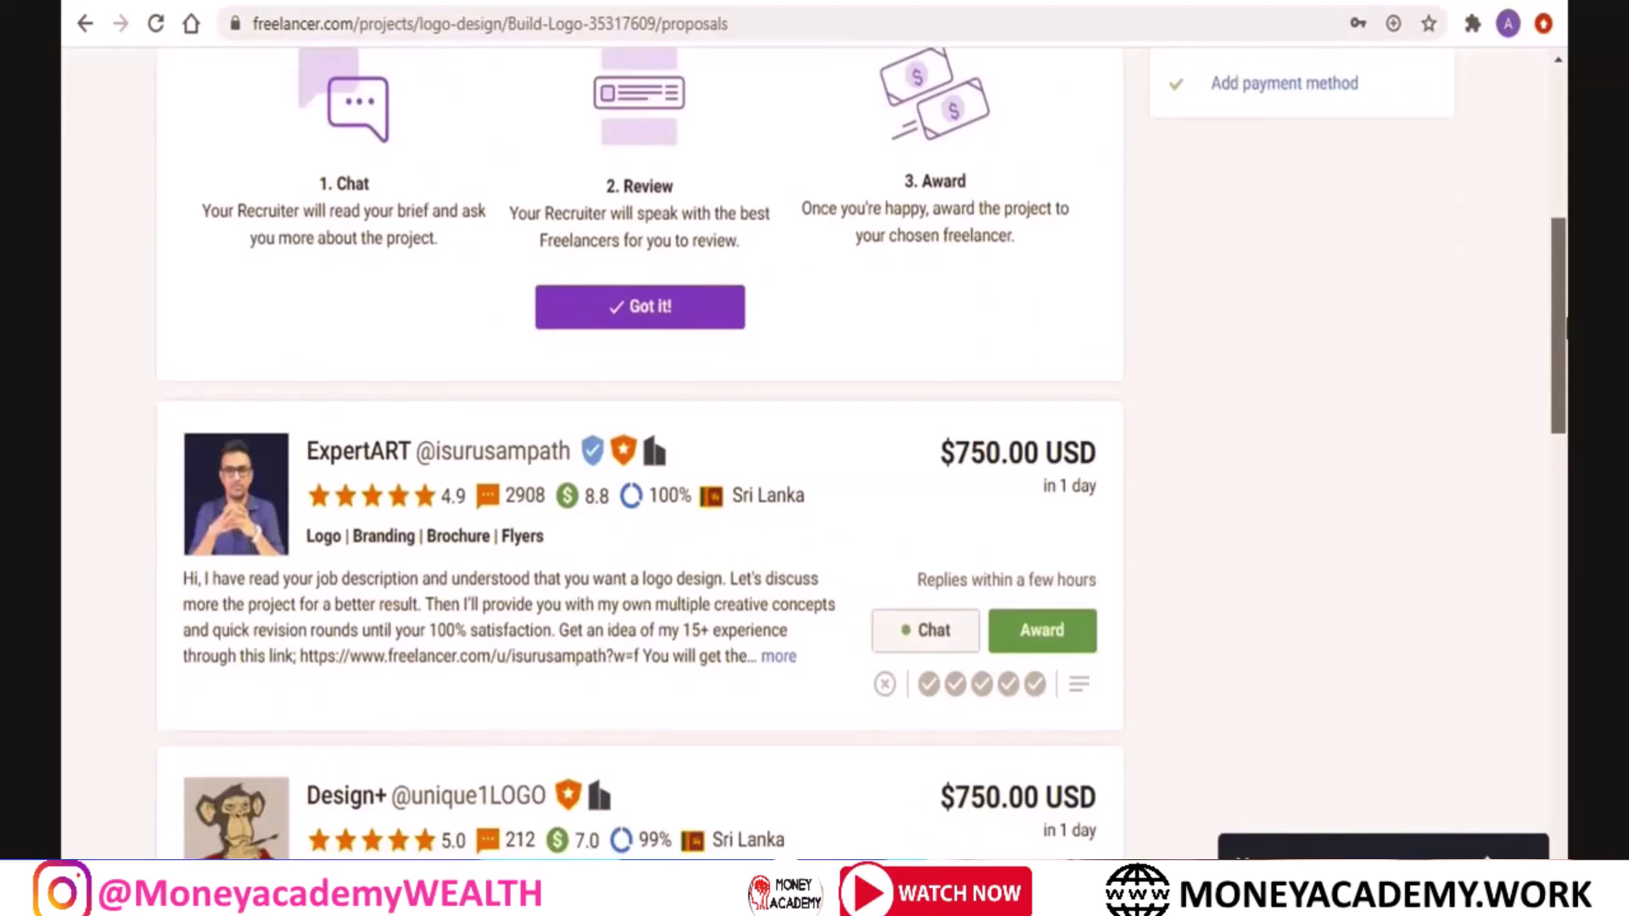
scroll(863, 453, "up", 3)
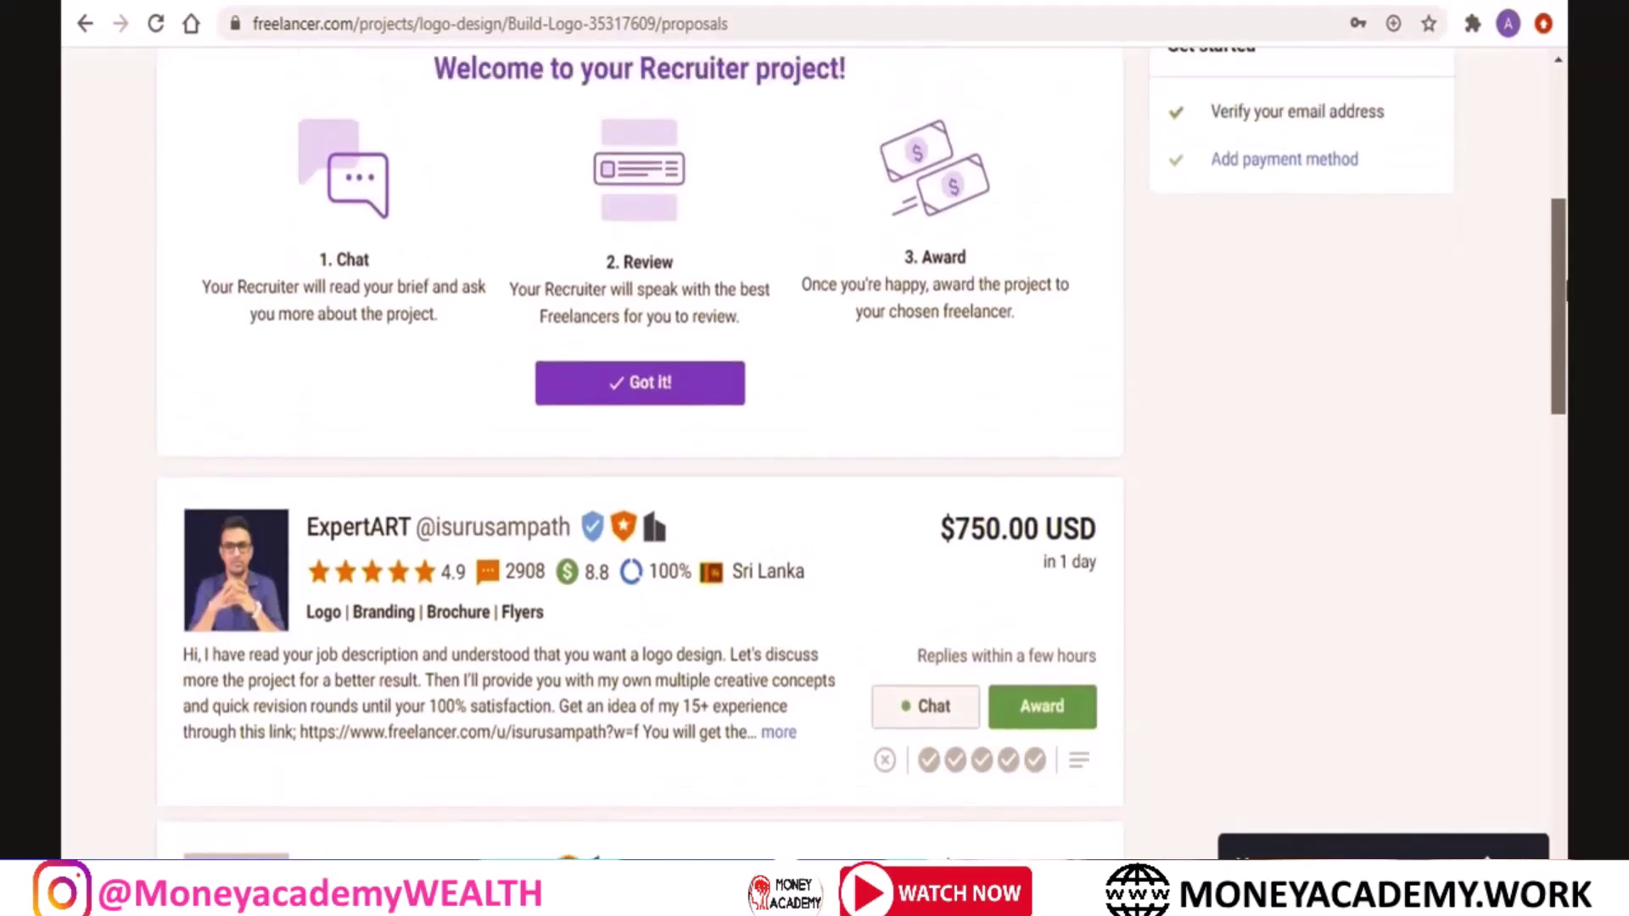